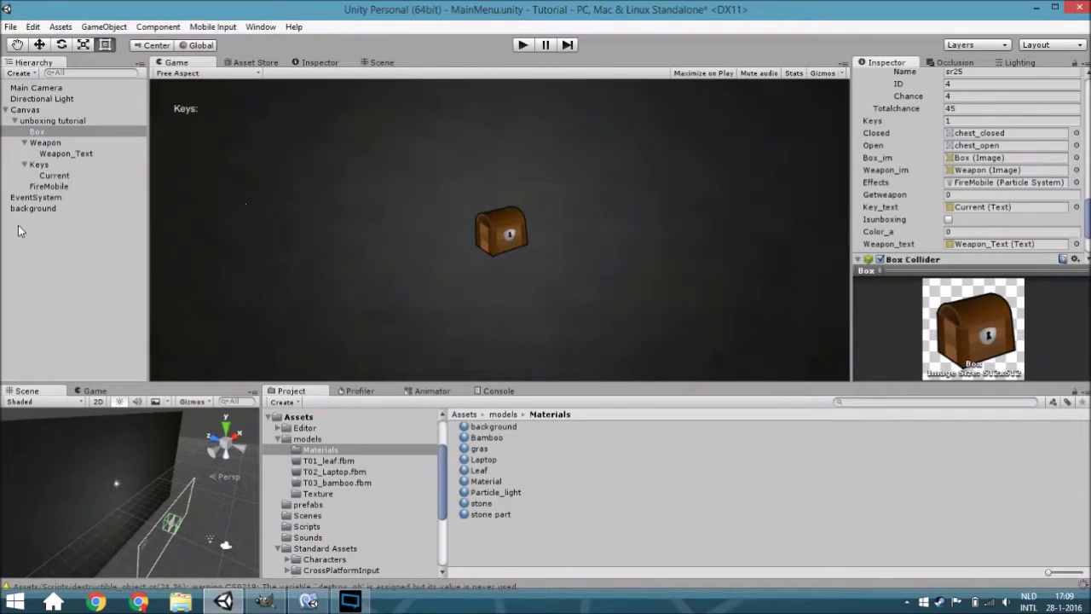
Play the game, open the chest once to spend a key, then stop playback
click(522, 47)
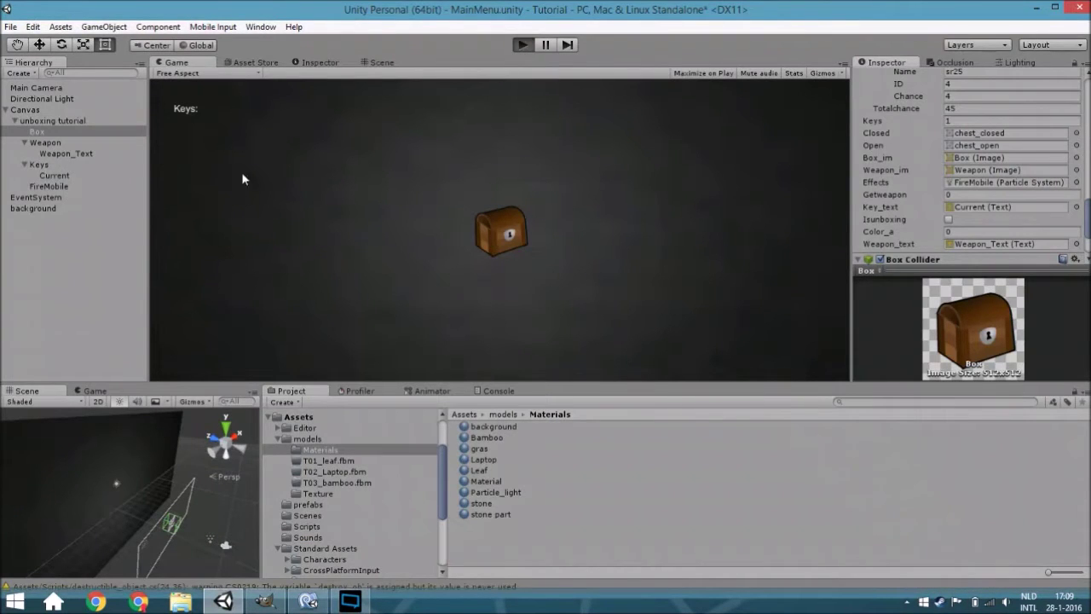
click(509, 234)
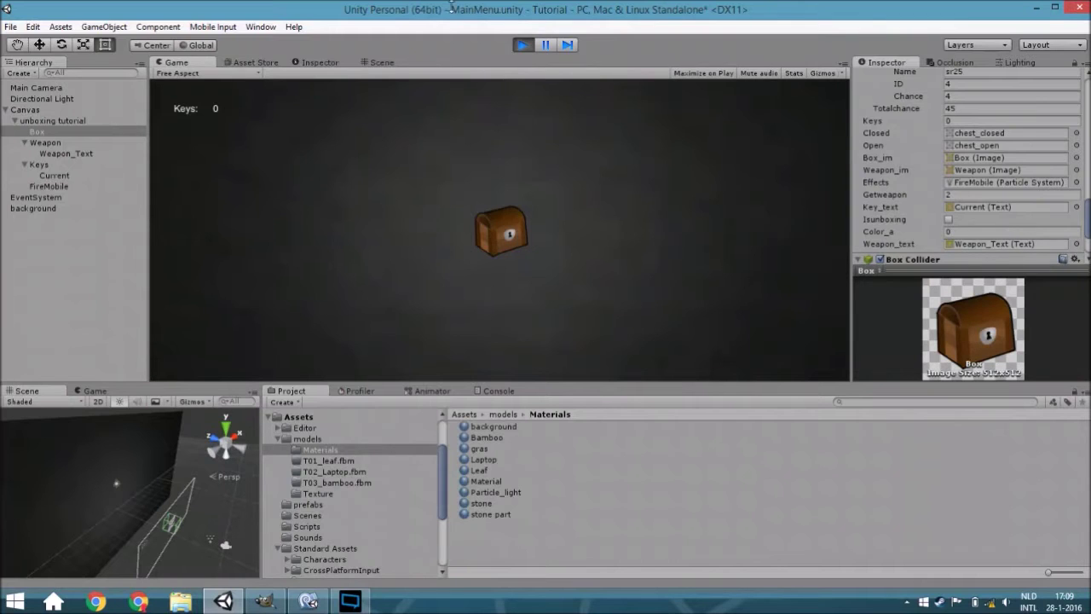
click(515, 47)
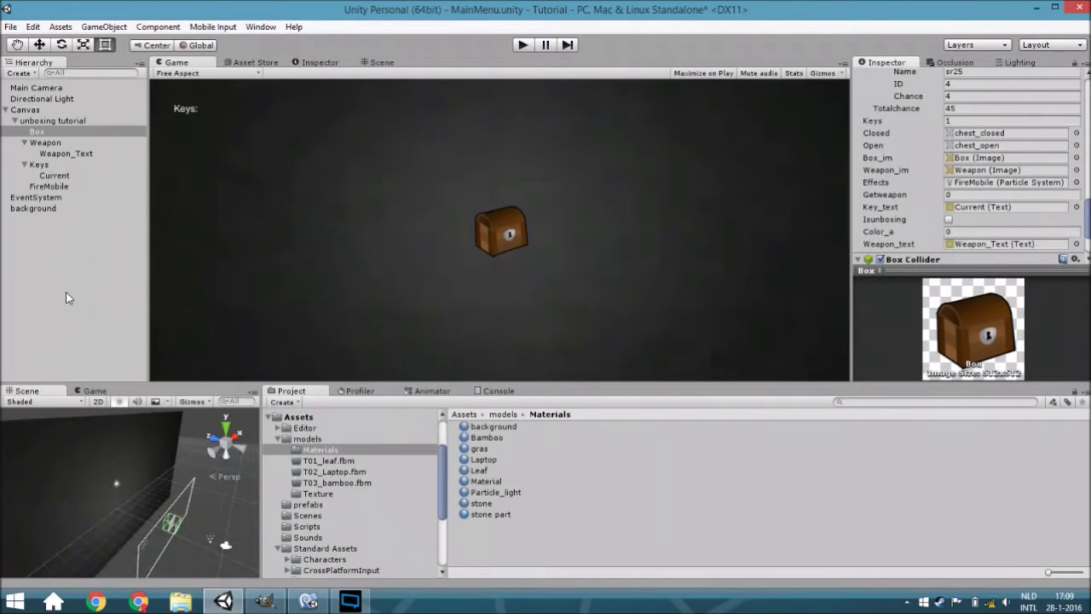
Inspect Main Camera, Directional Light and Canvas, trying another plane distance before restoring 4
click(87, 89)
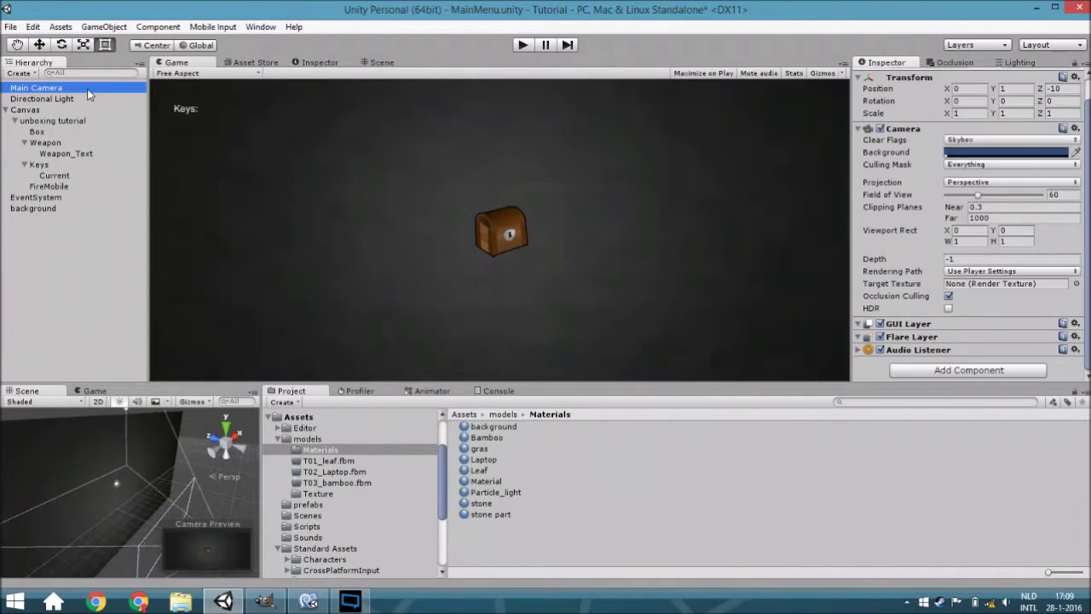
click(82, 100)
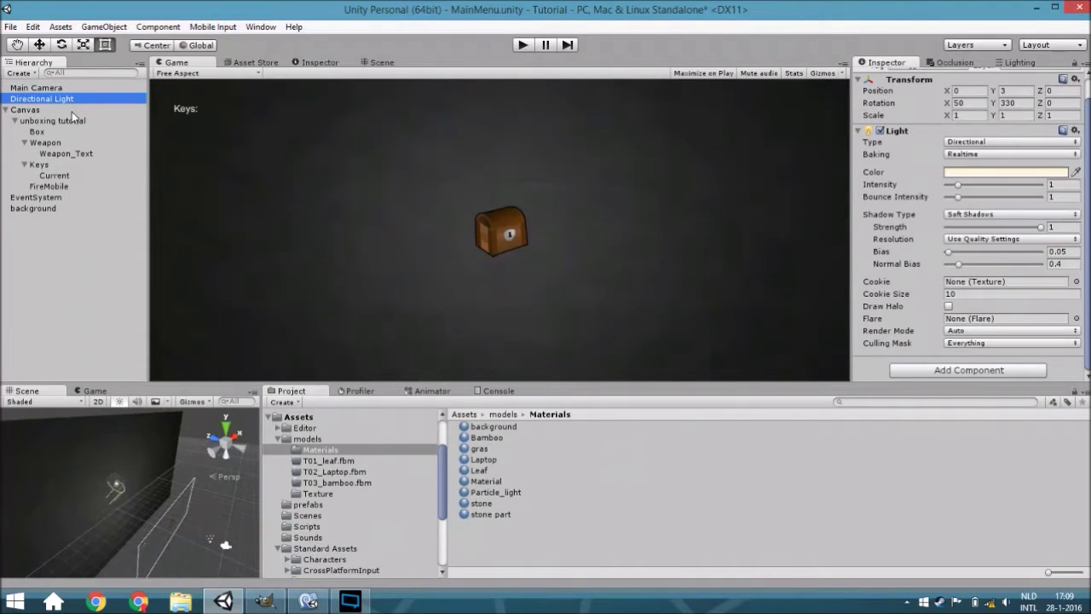
click(72, 111)
scroll(989, 271, down, 3)
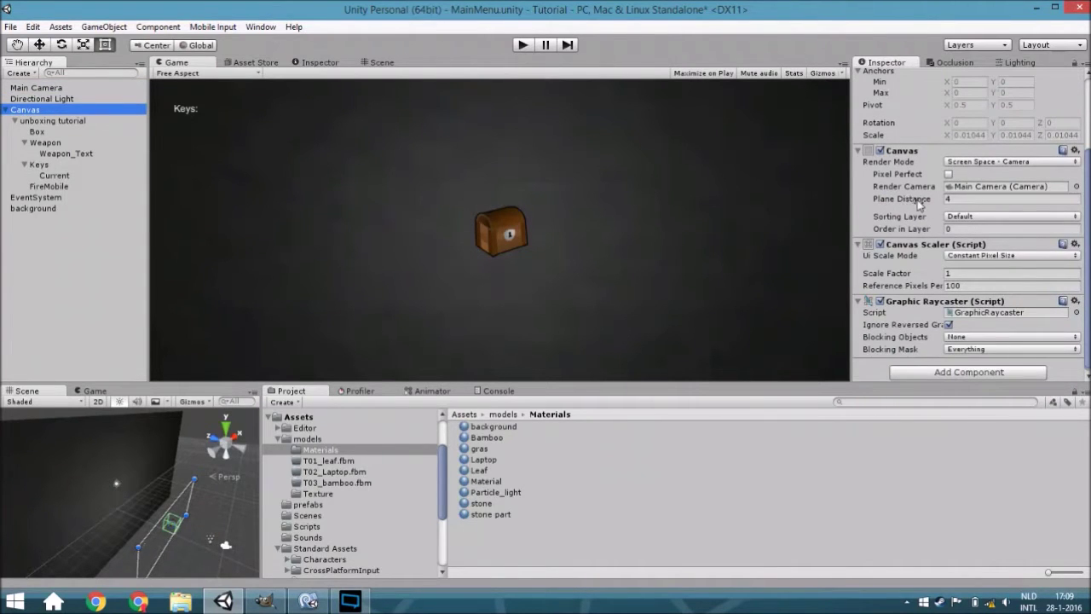
drag(926, 202, 944, 210)
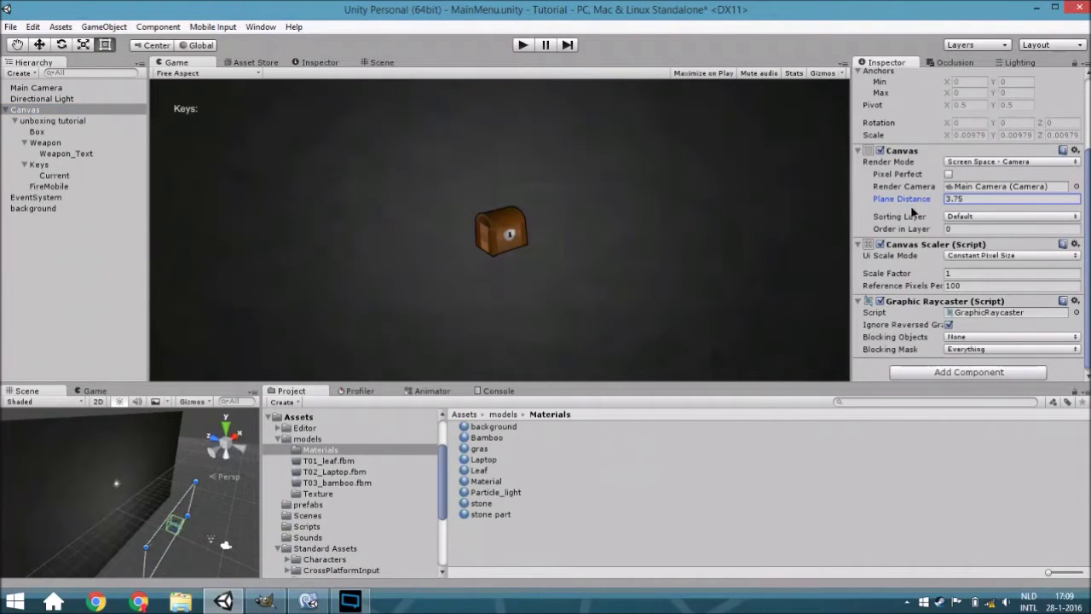
key(ctrl+z)
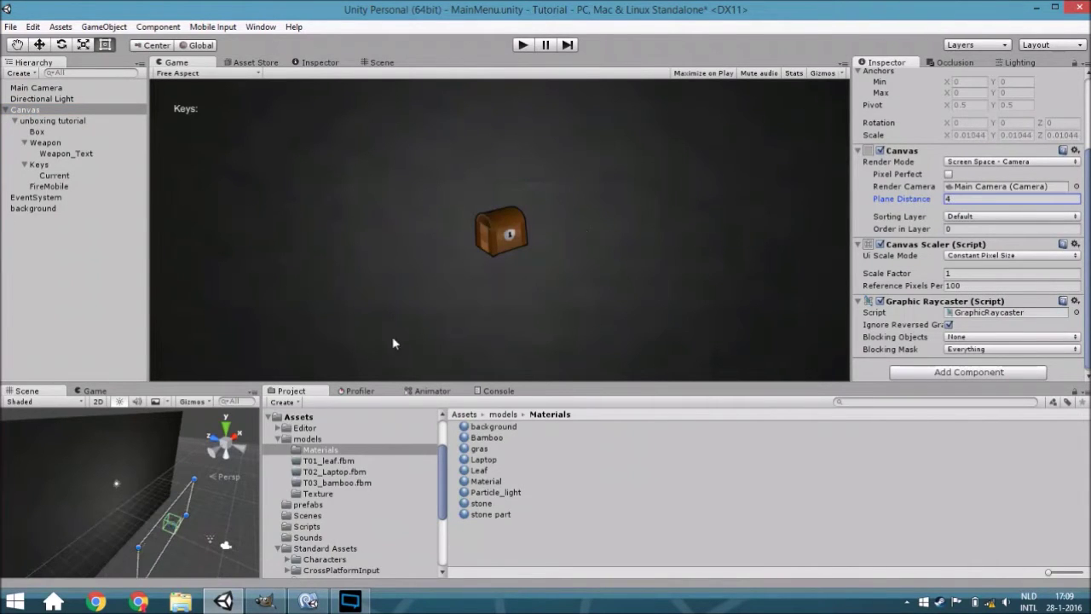
middle_drag(193, 539, 154, 512)
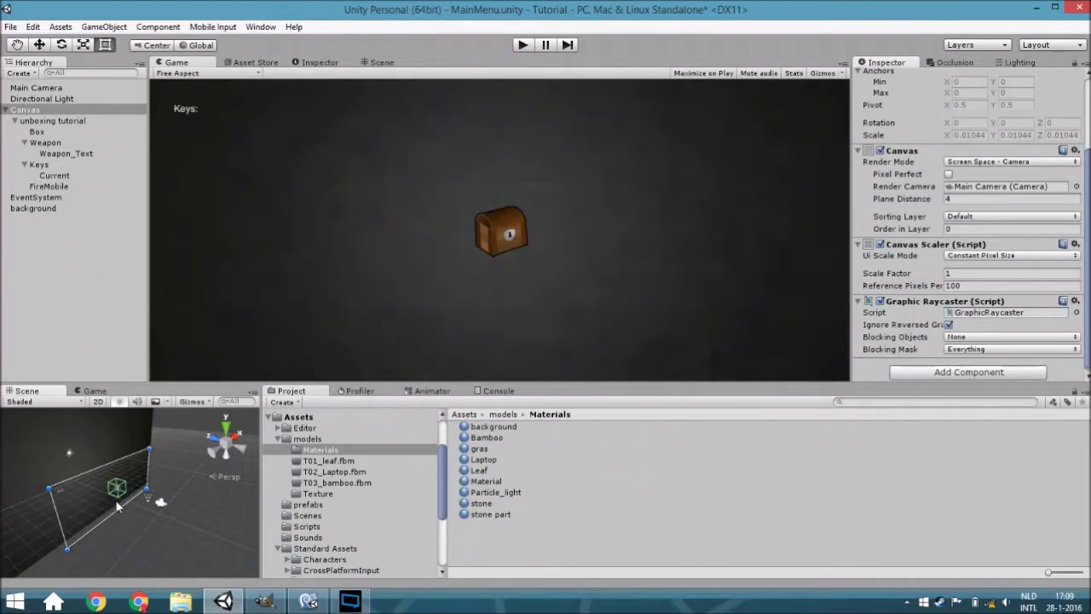
scroll(120, 507, up, 3)
click(511, 258)
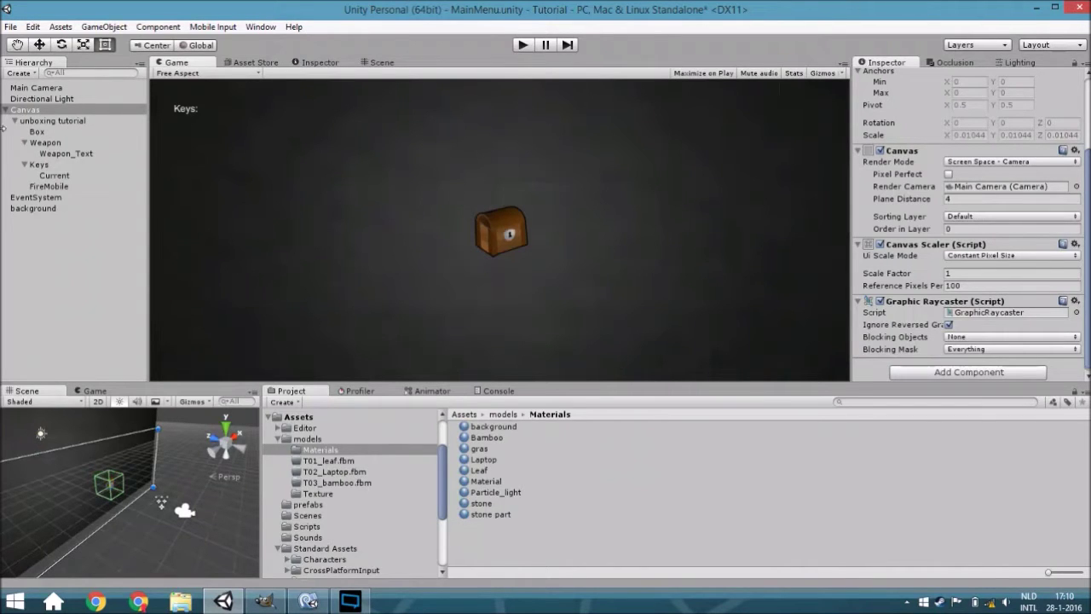
Select the unboxing tutorial panel, then the Box chest, and fold away its Unboxing script
click(79, 122)
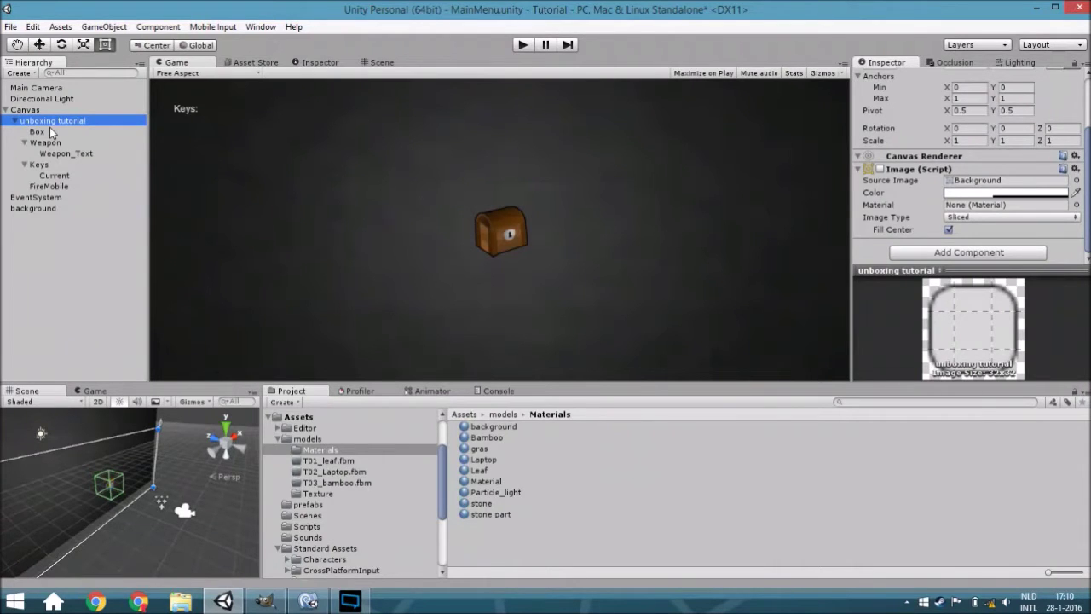
click(51, 132)
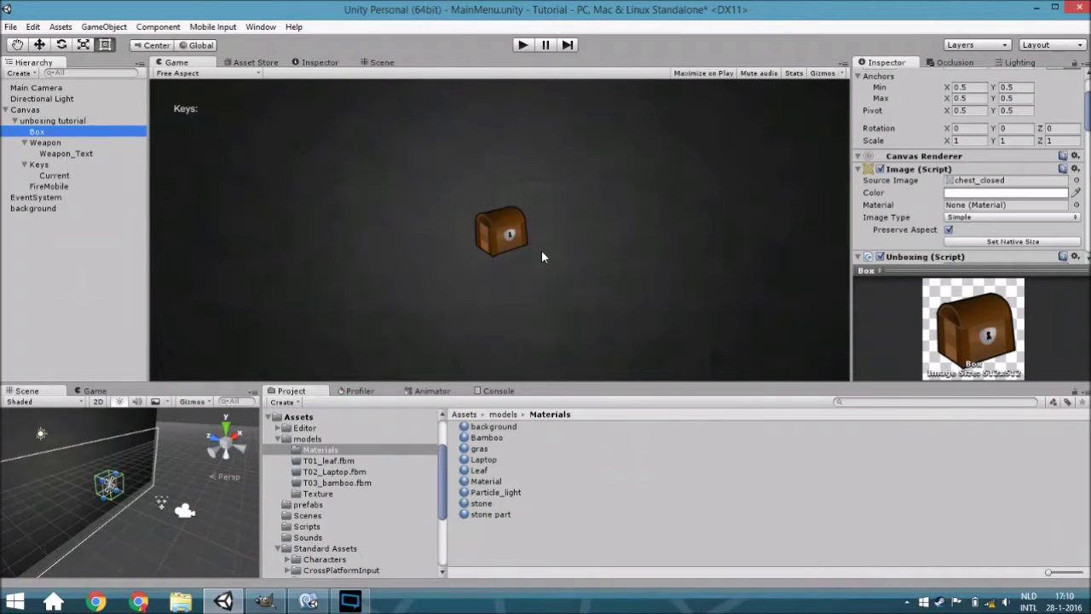
click(456, 208)
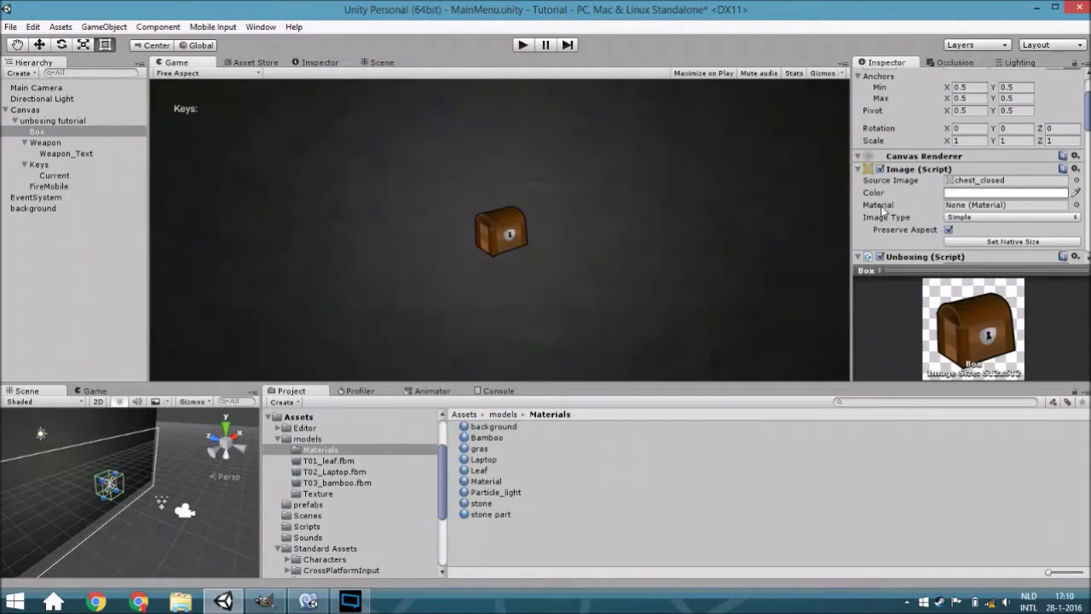
scroll(885, 211, down, 4)
click(858, 134)
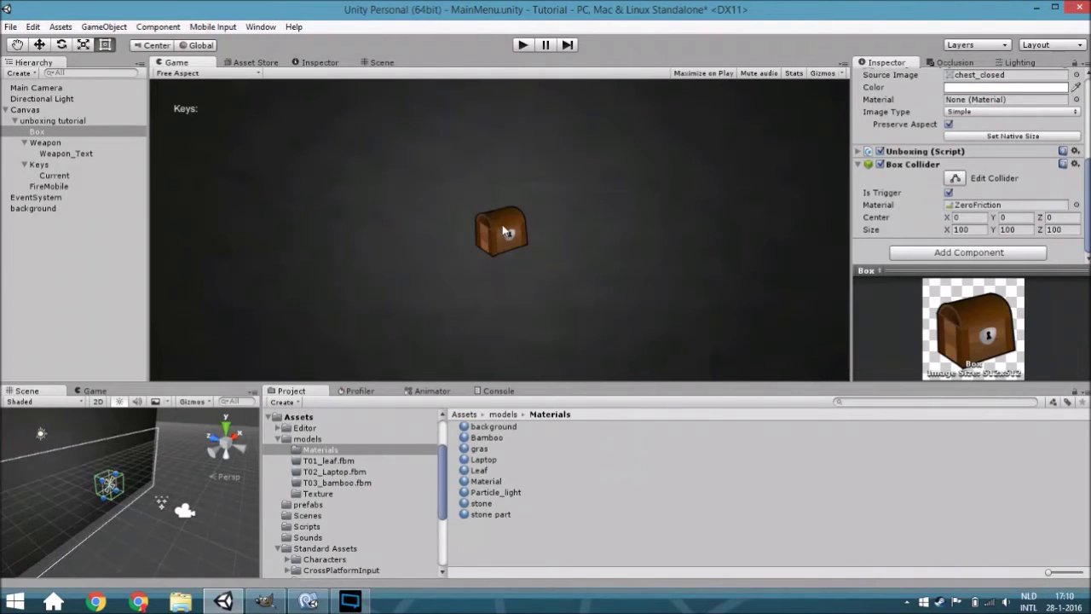
Raise the Weapon image's colour alpha in its colour picker
click(52, 145)
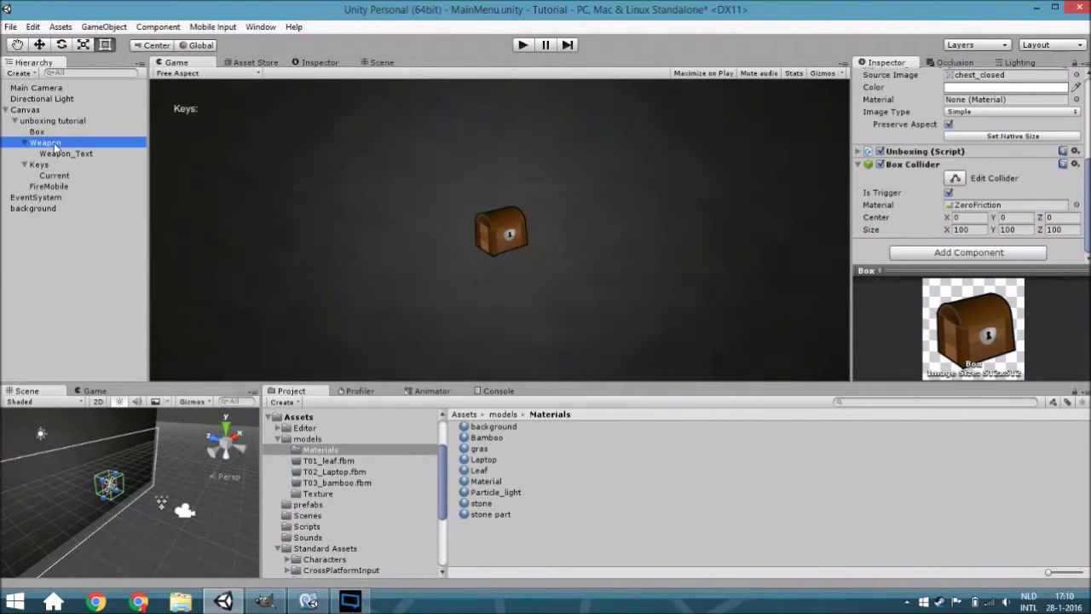
click(970, 181)
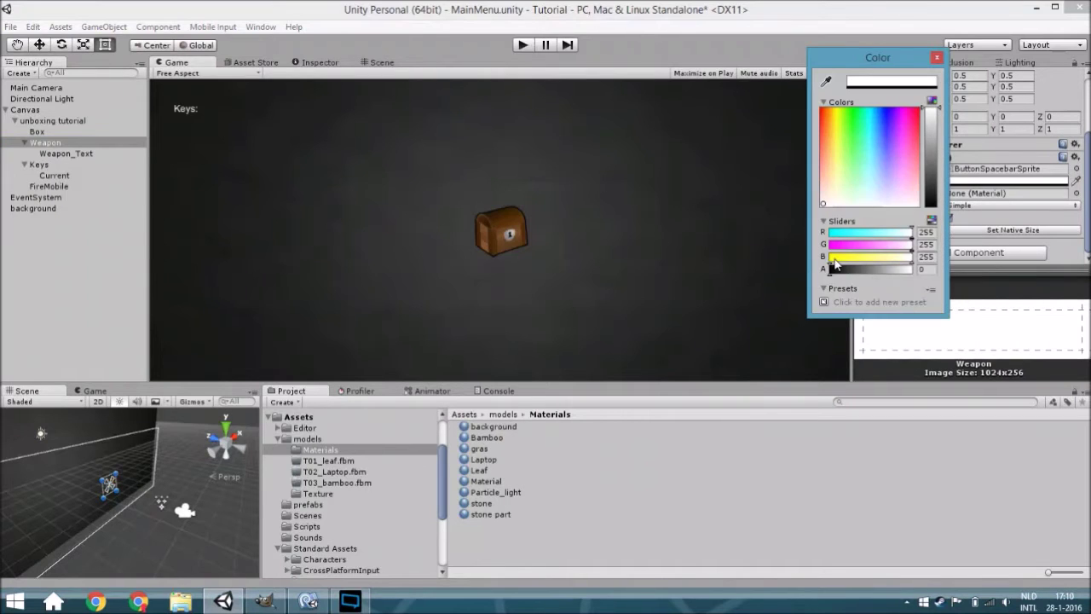
mouse_move(842, 270)
mouse_down()
mouse_move(860, 274)
mouse_move(829, 269)
mouse_up()
click(937, 57)
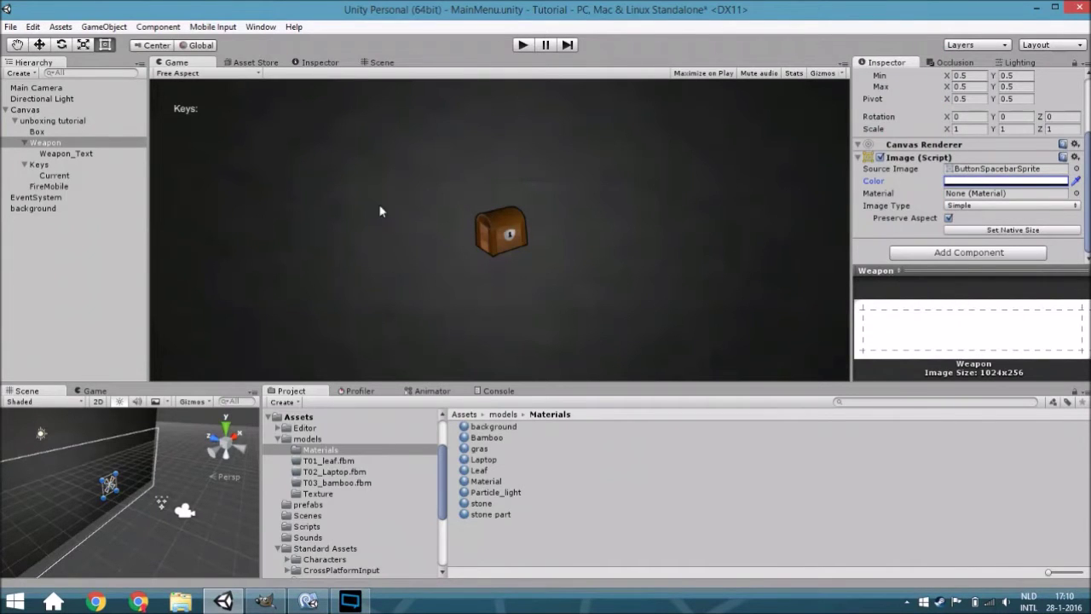
Inspect the Keys, Weapon_Text and Current text objects, then select FireMobile
click(74, 161)
click(73, 154)
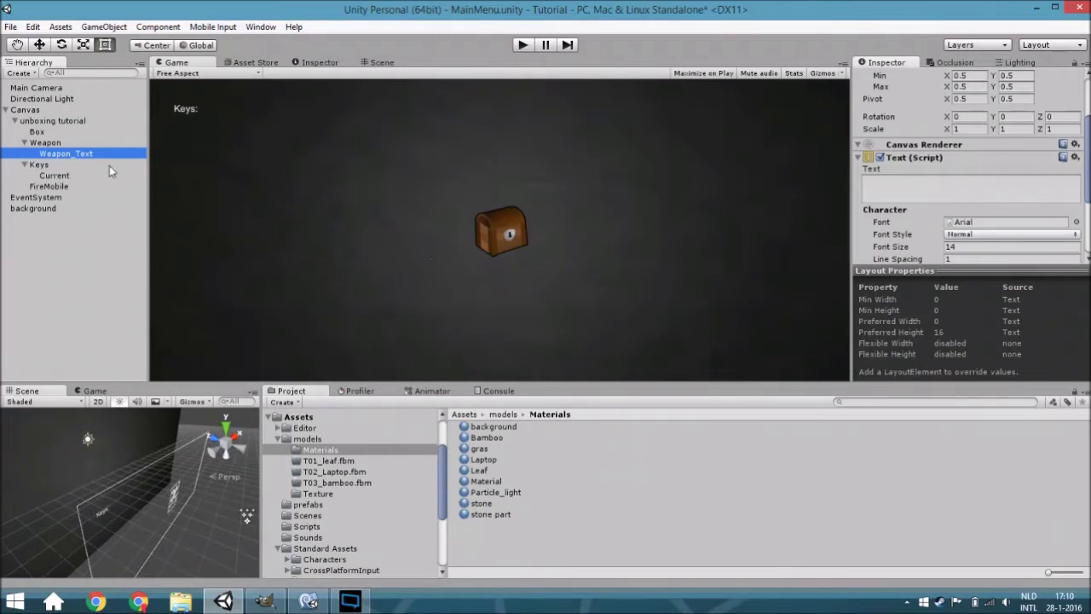
click(60, 166)
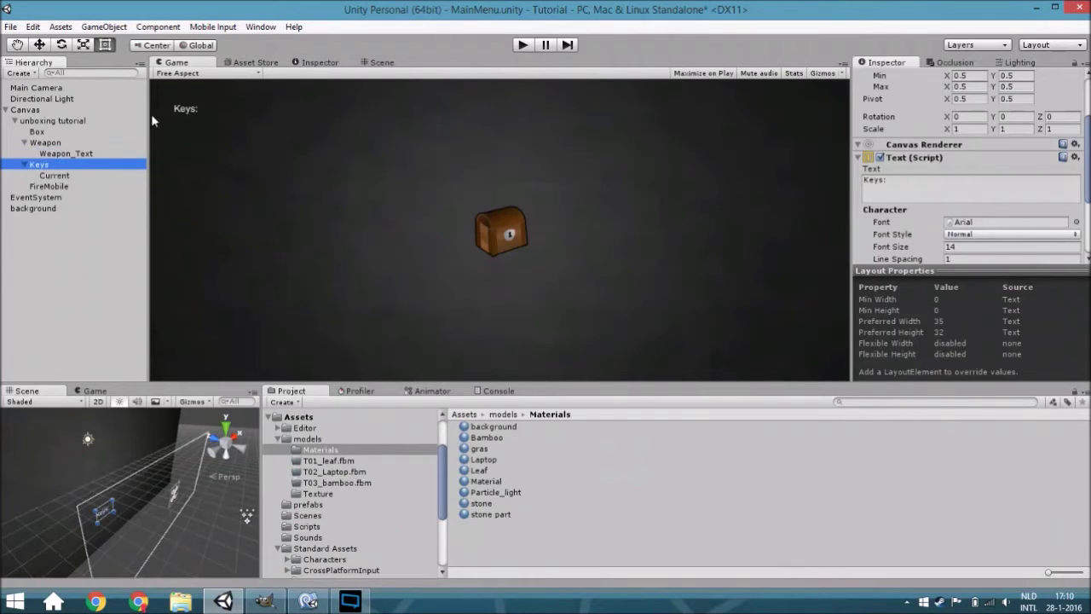
click(58, 175)
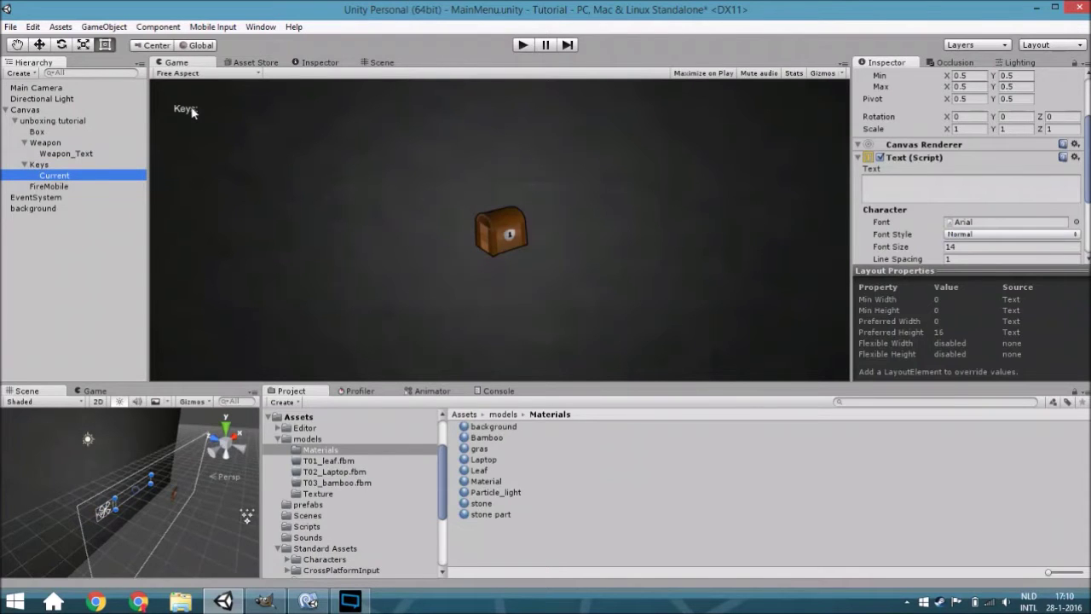
click(66, 187)
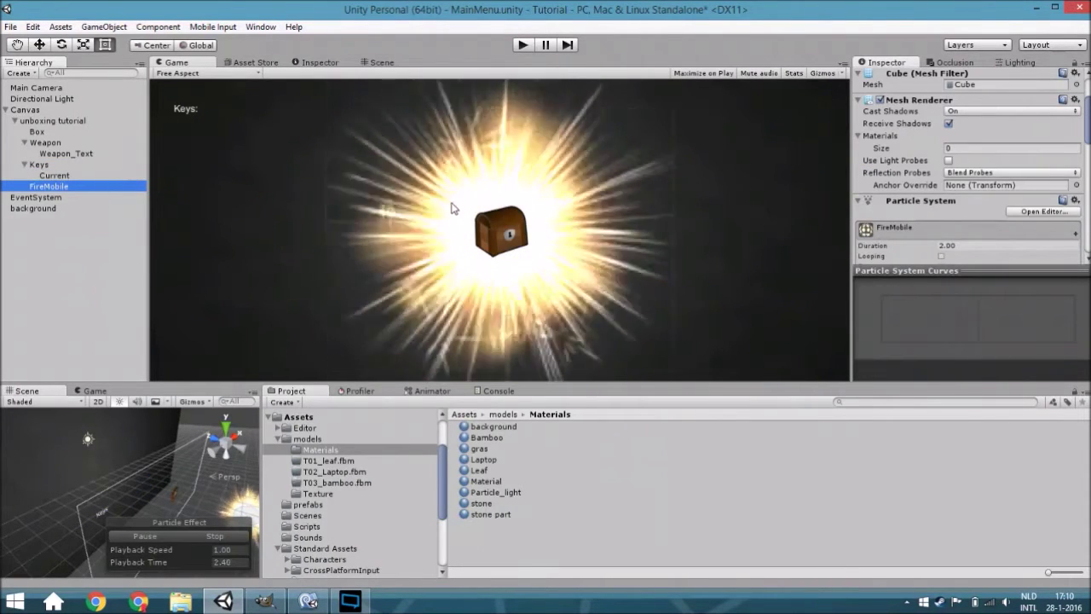
Frame the FireMobile particle effect in the Scene view and restart its preview
double_click(48, 186)
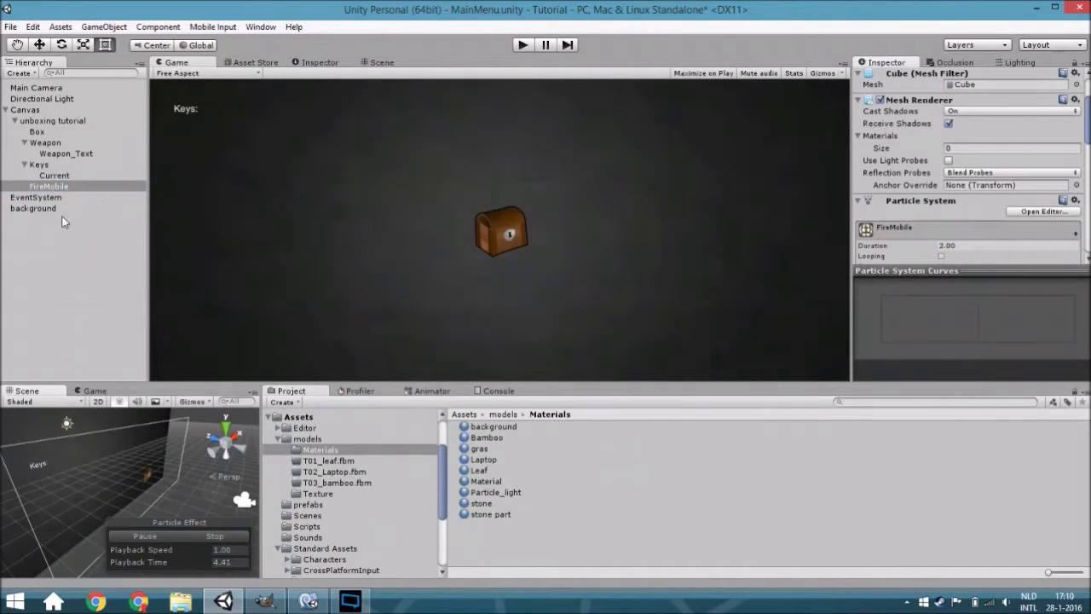
click(201, 534)
scroll(984, 183, down, 5)
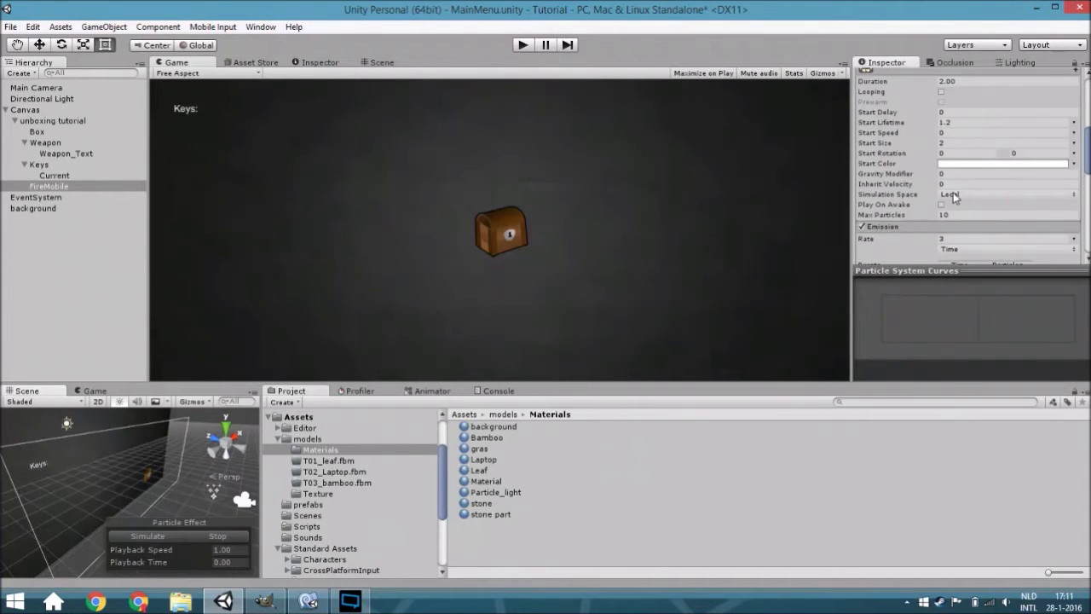
scroll(946, 119, down, 3)
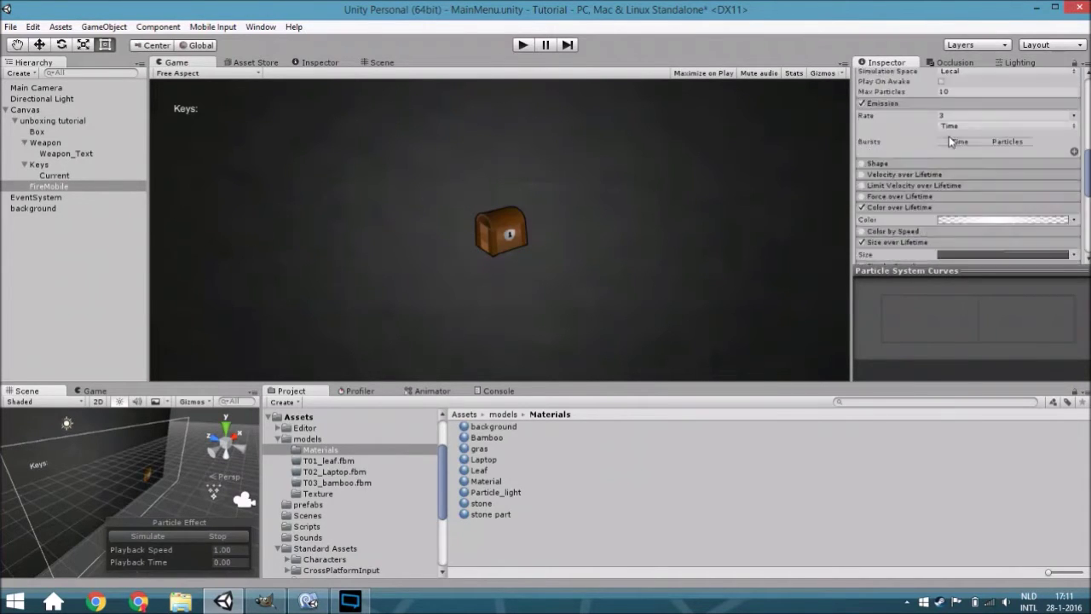
scroll(909, 141, down, 2)
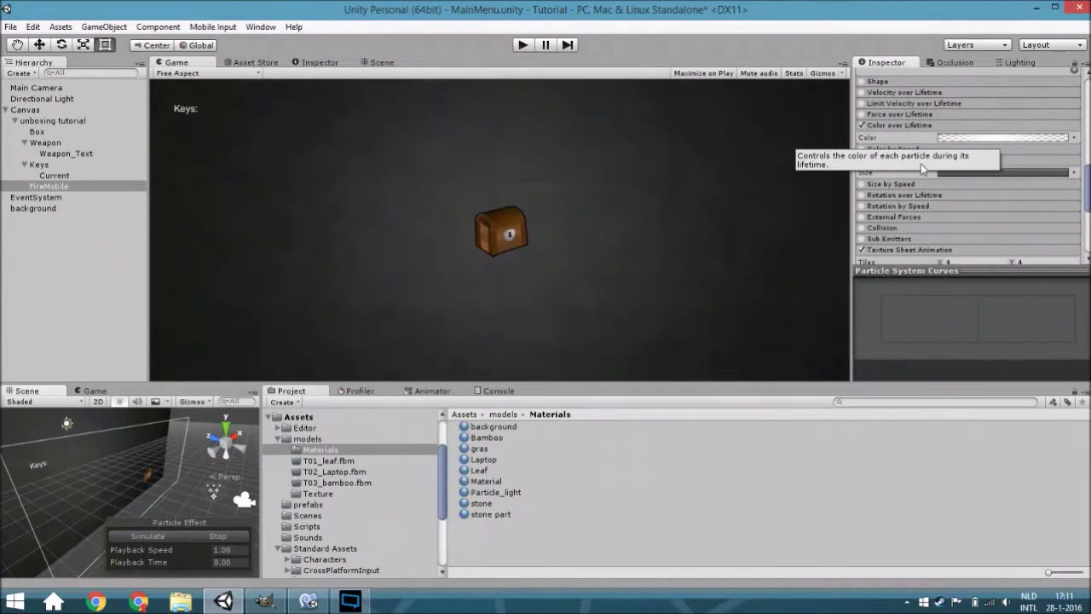
scroll(913, 176, down, 2)
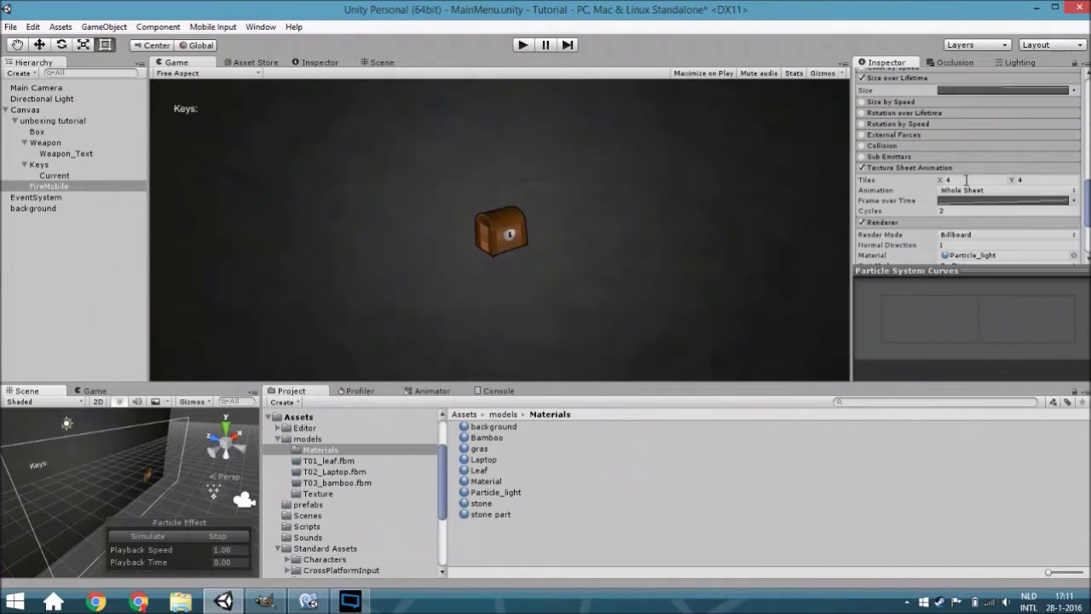
Check FireMobile's texture sheet tiles, billboard render mode and Particle_light renderer material
click(955, 179)
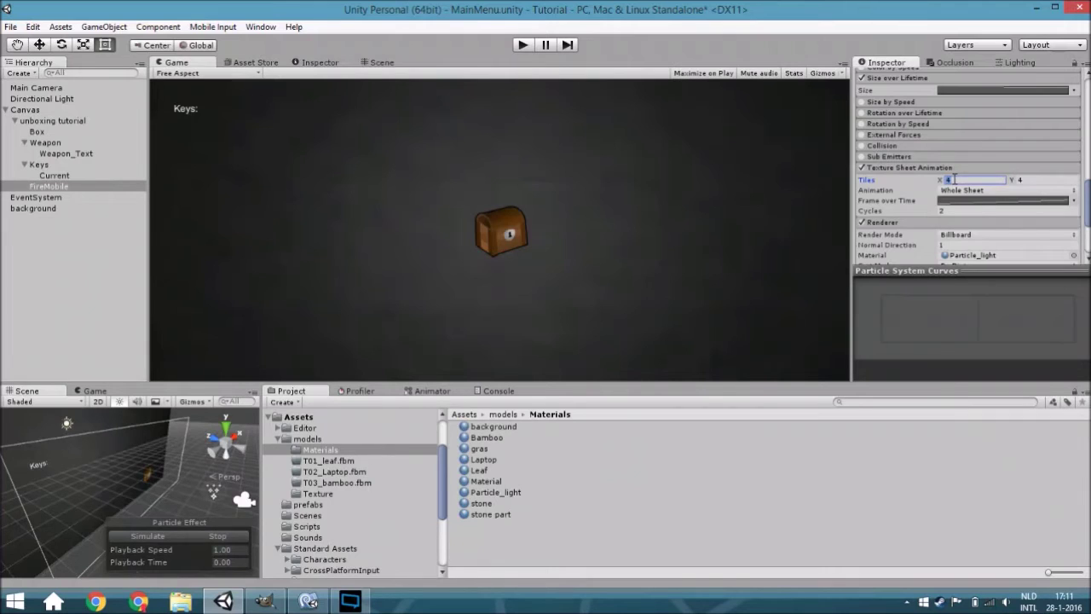
scroll(908, 187, down, 1)
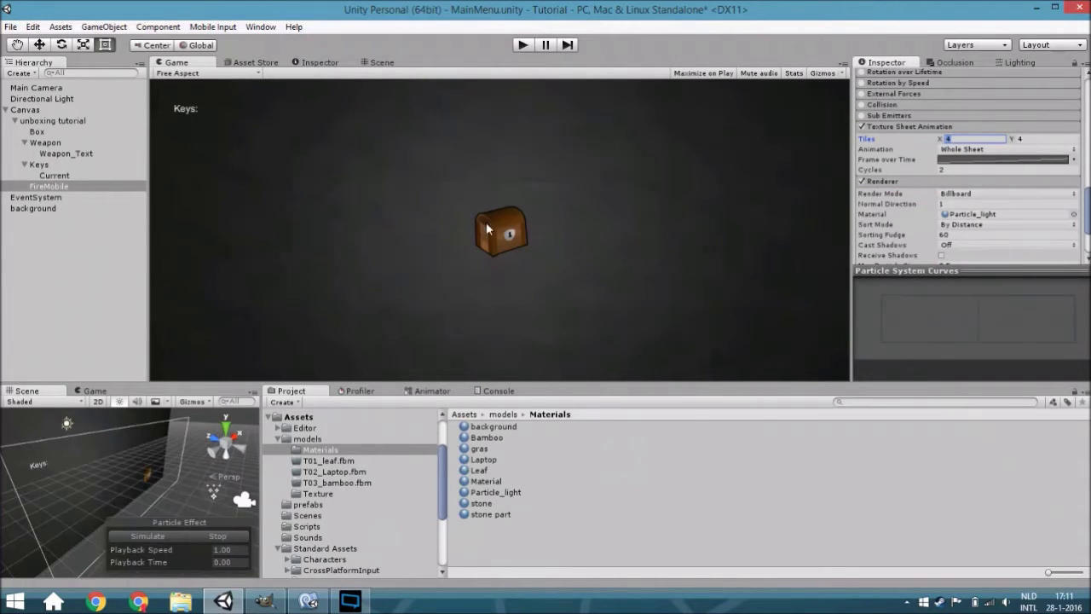
scroll(1022, 151, down, 1)
scroll(970, 152, down, 1)
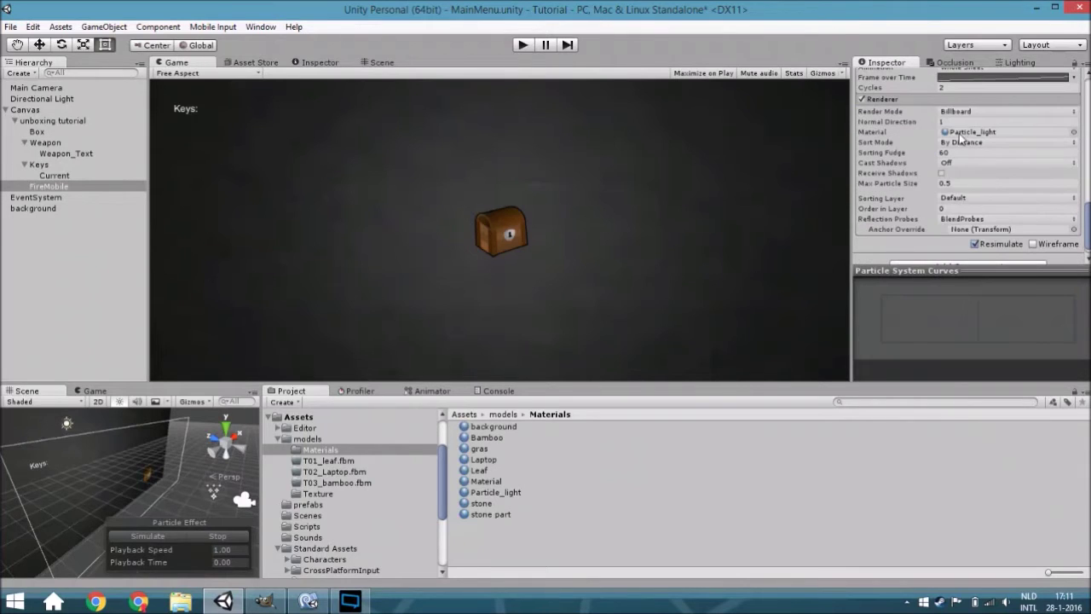
click(983, 142)
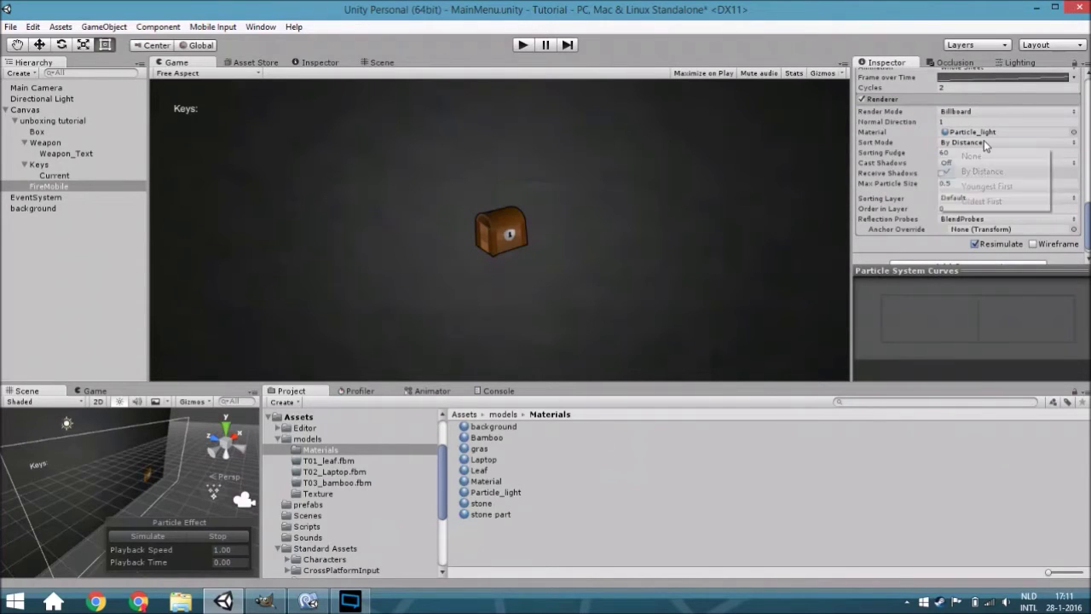
click(983, 111)
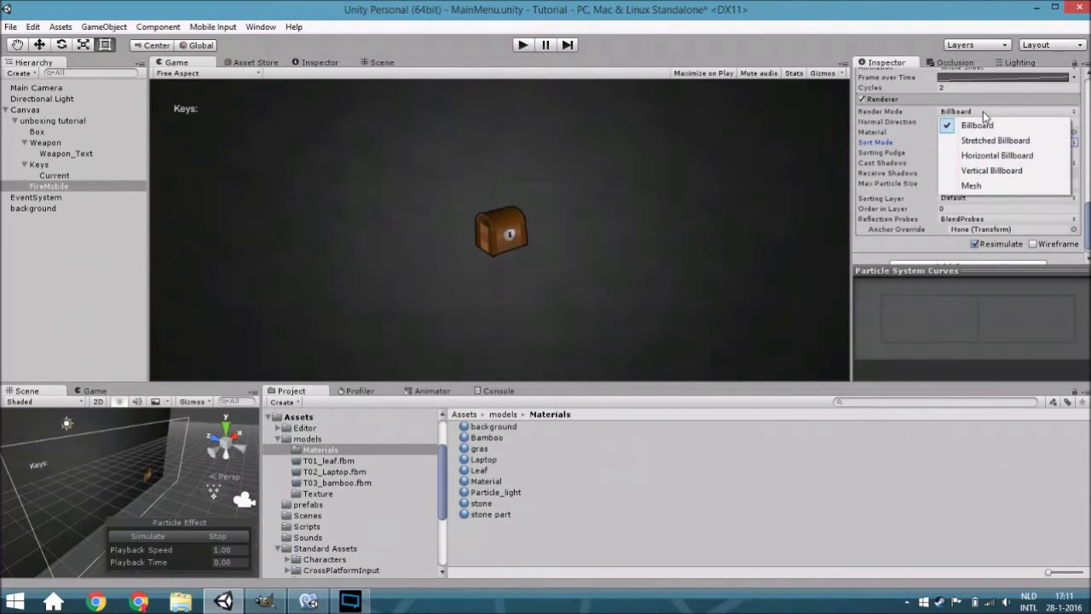
click(971, 99)
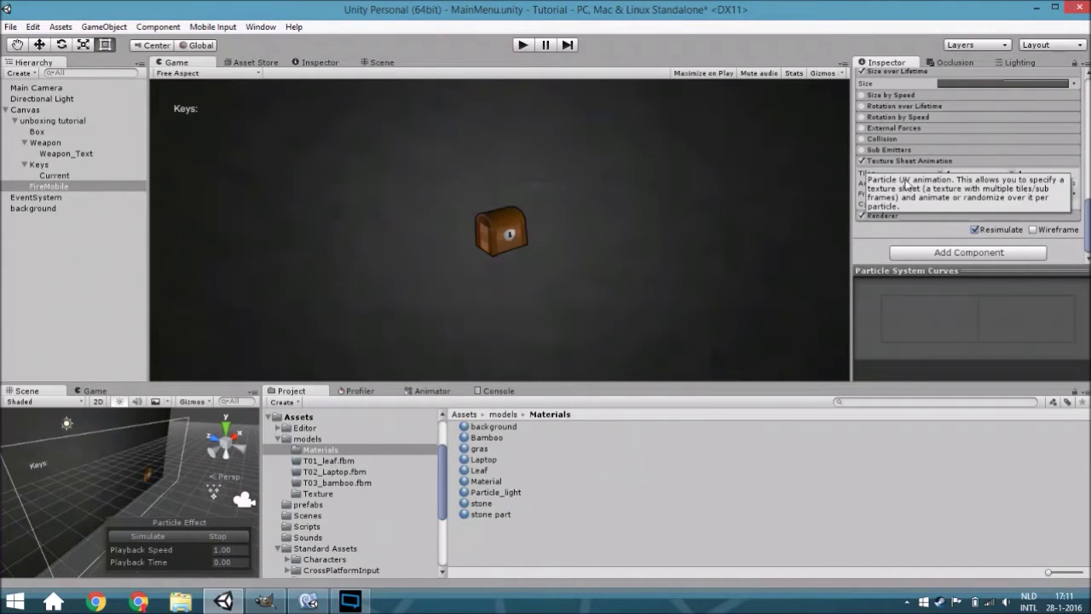
click(907, 216)
scroll(908, 214, down, 2)
scroll(909, 215, down, 2)
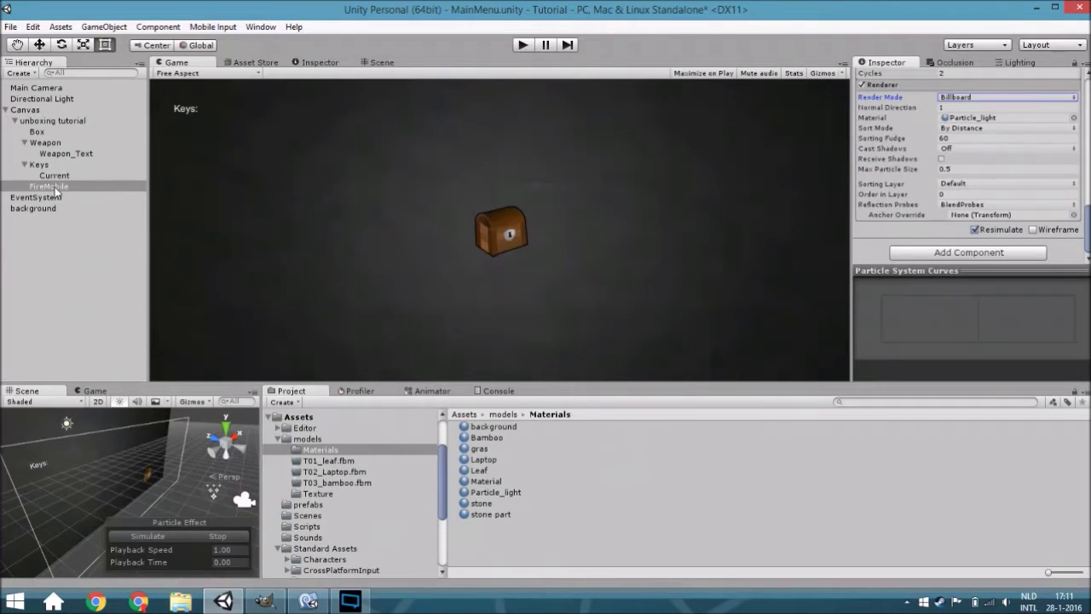
Orbit the Scene view to show the Keys text, then select the Box object
right_drag(74, 483, 172, 489)
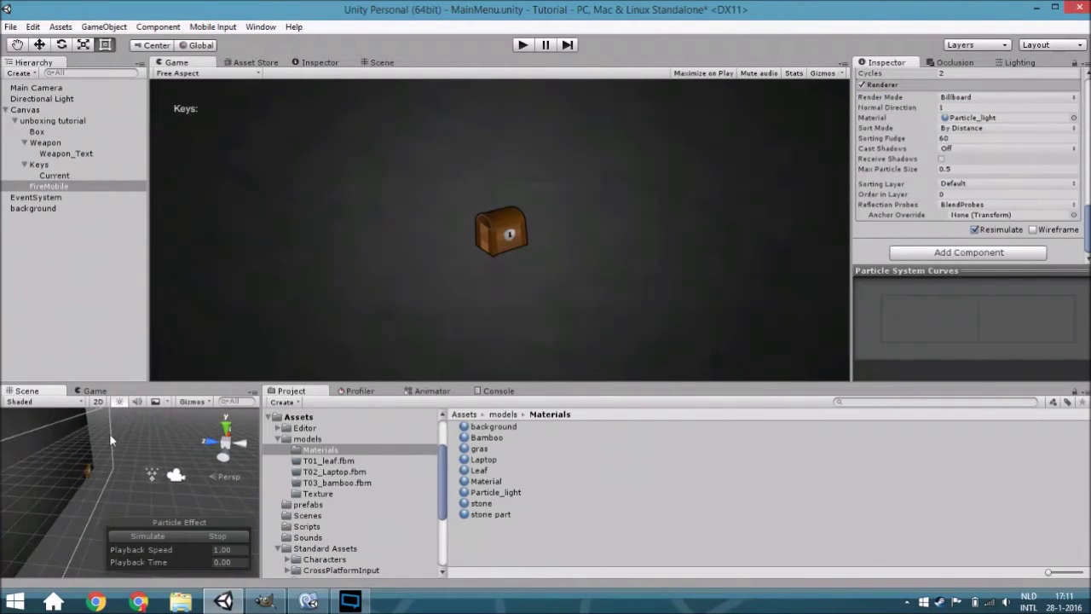
right_drag(41, 523, 75, 483)
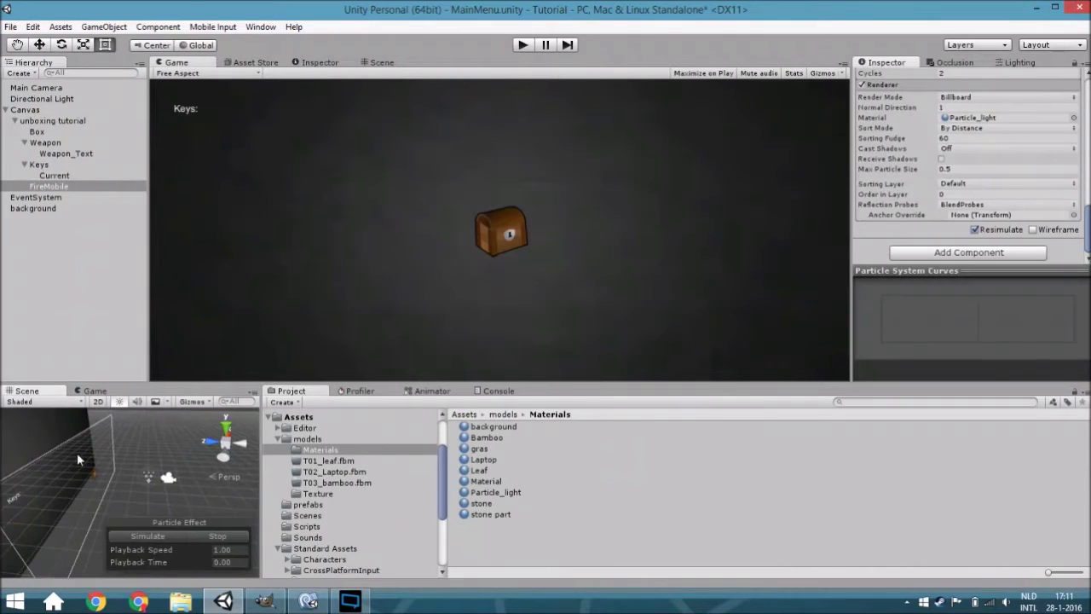
click(51, 133)
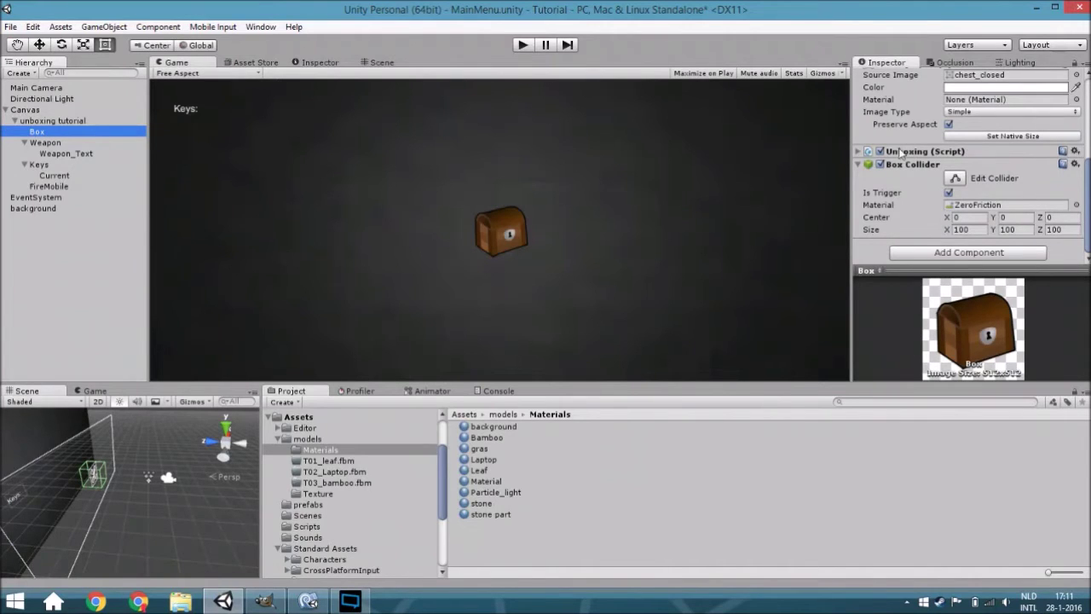
Expand the Unboxing script and fold its weapon list and Box entries to see its references
click(860, 152)
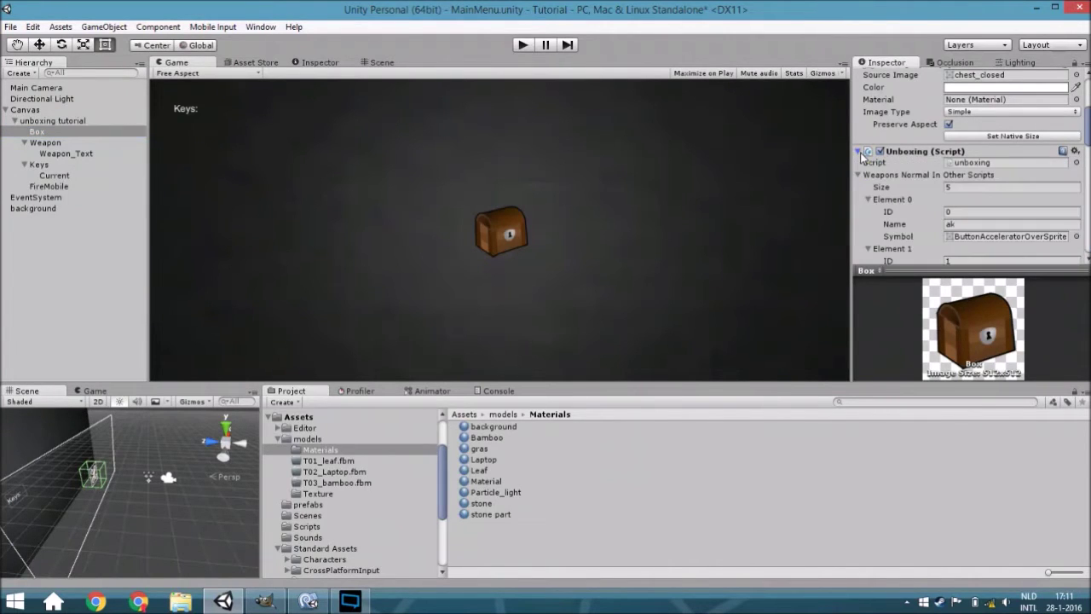
scroll(928, 178, down, 2)
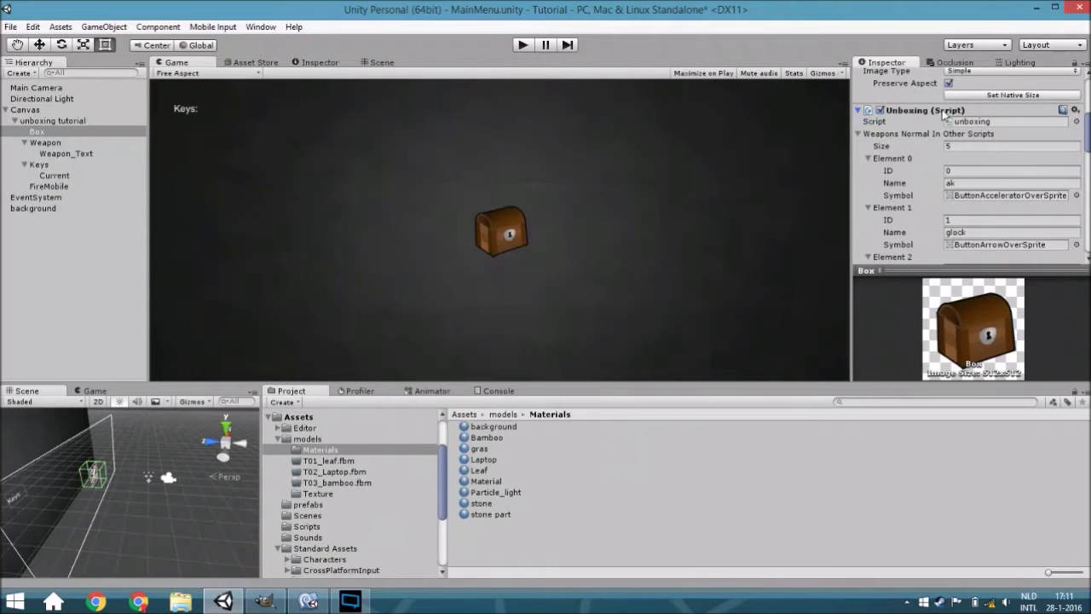
click(859, 135)
click(868, 145)
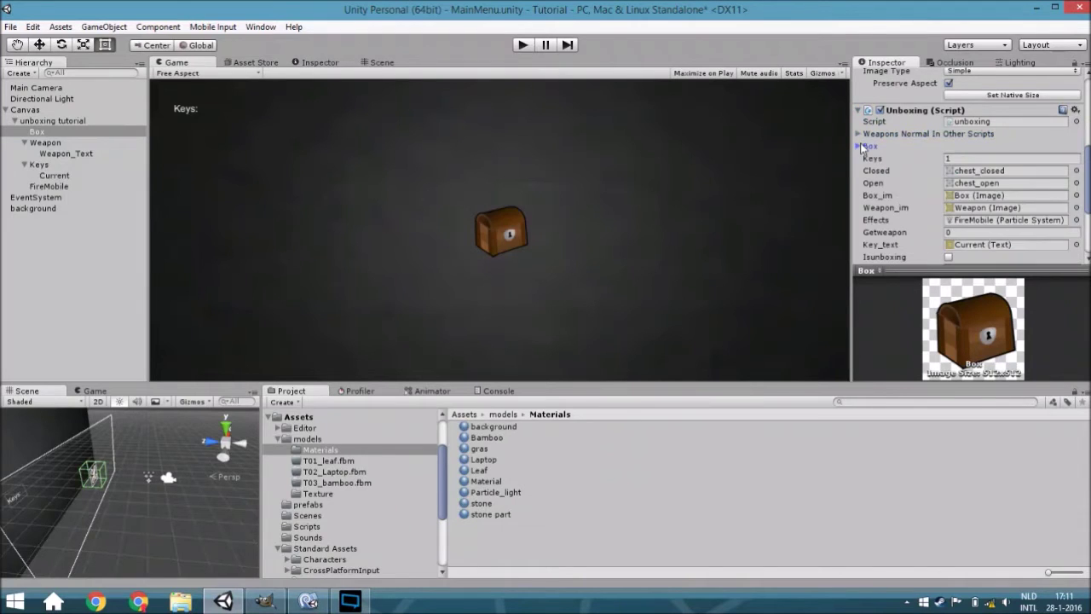
scroll(876, 151, down, 5)
scroll(876, 150, up, 5)
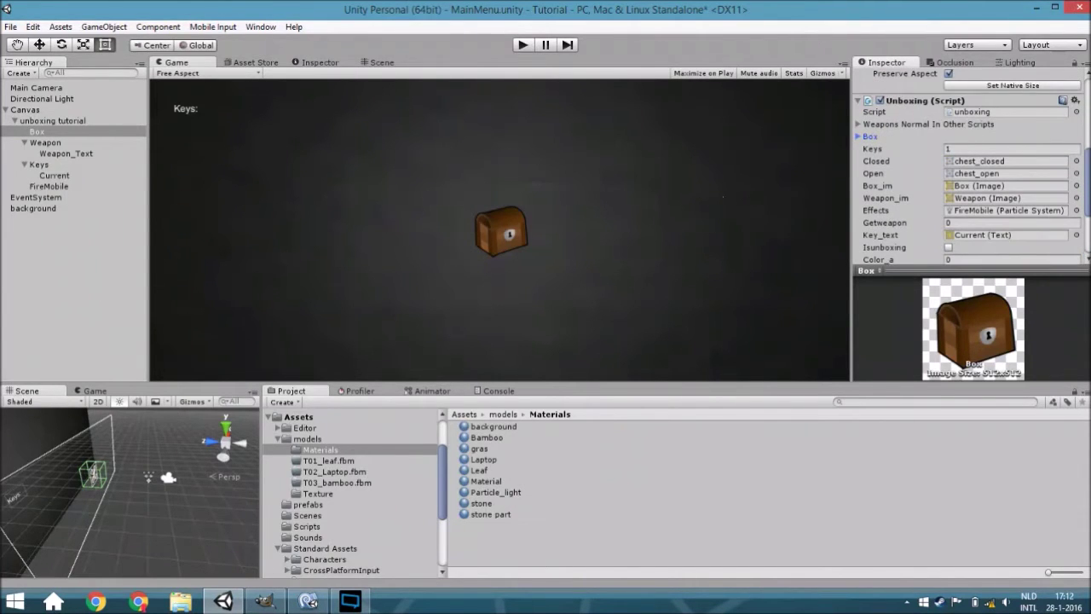
click(309, 601)
Highlight the using lines at the top of unboxing.cs
scroll(248, 357, up, 2)
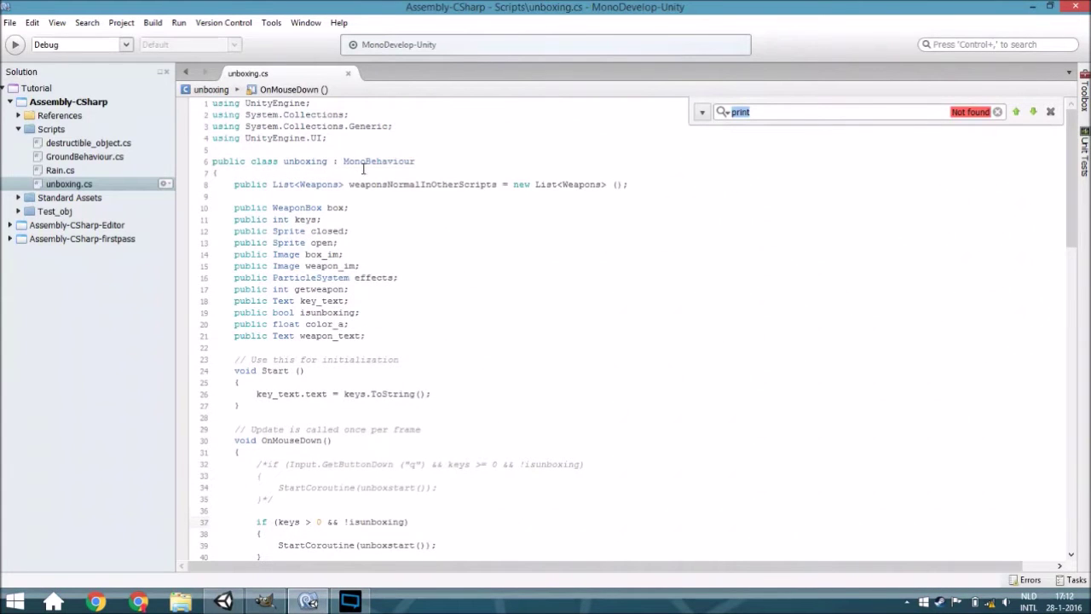
drag(338, 142, 182, 108)
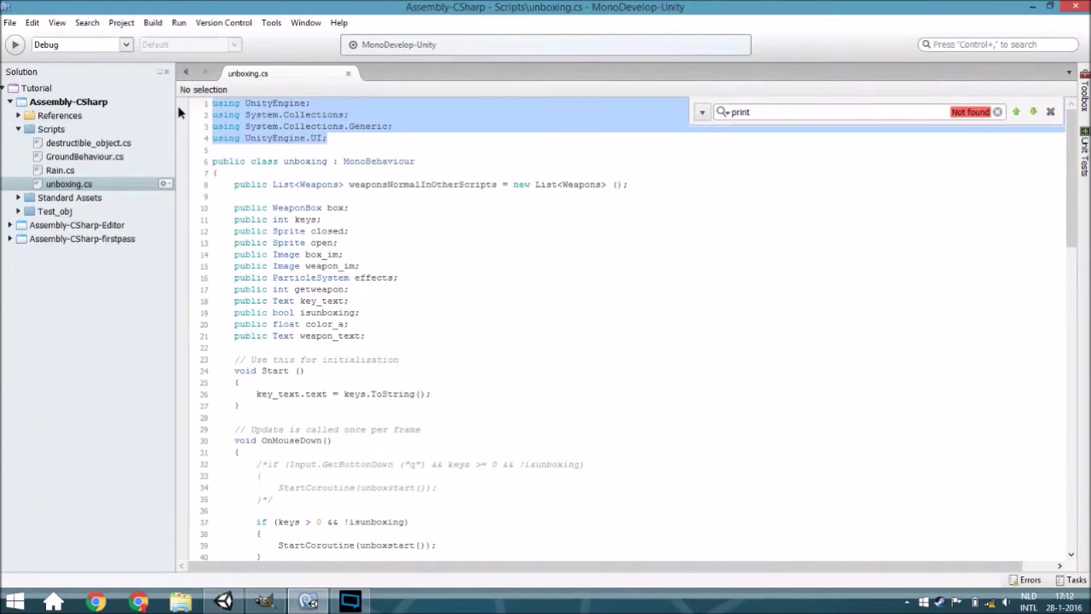
click(305, 139)
click(335, 126)
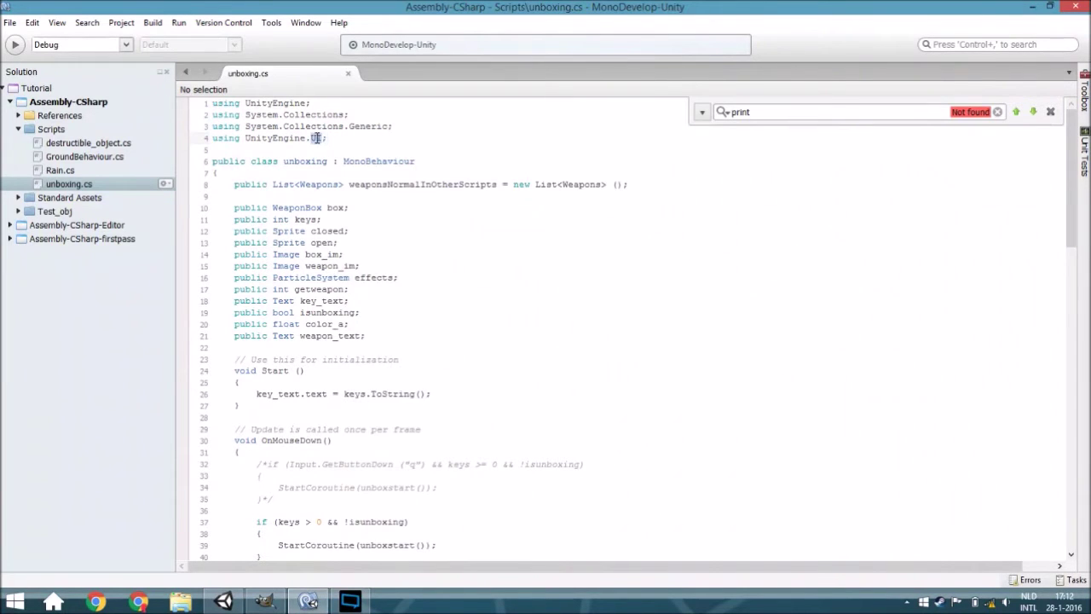
click(324, 138)
Highlight the Weapons list weaponsNormalInOtherScripts declaration on line 8
click(254, 179)
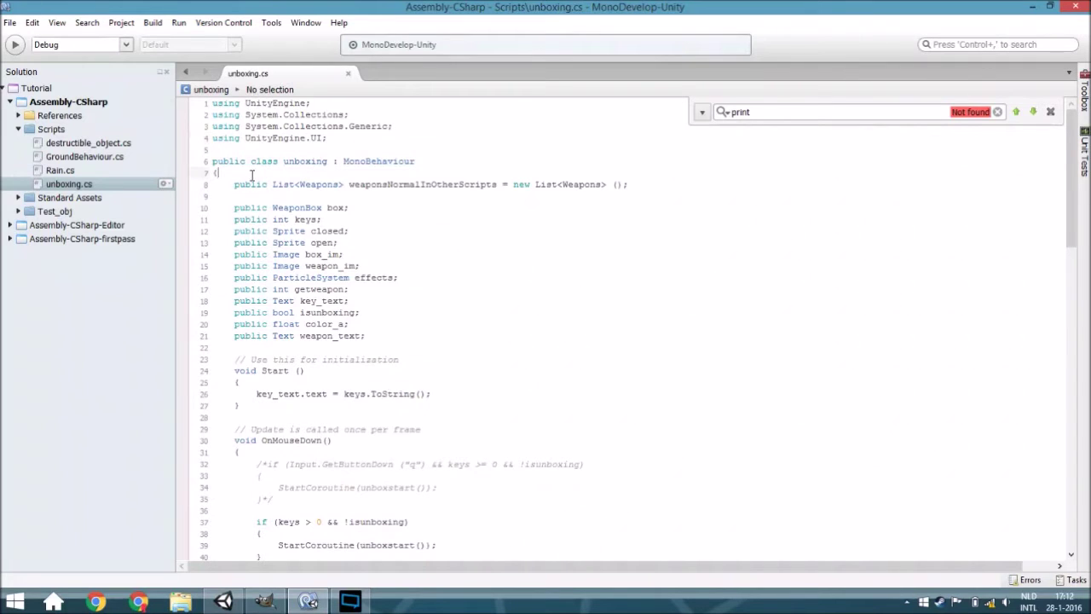
drag(232, 184, 471, 198)
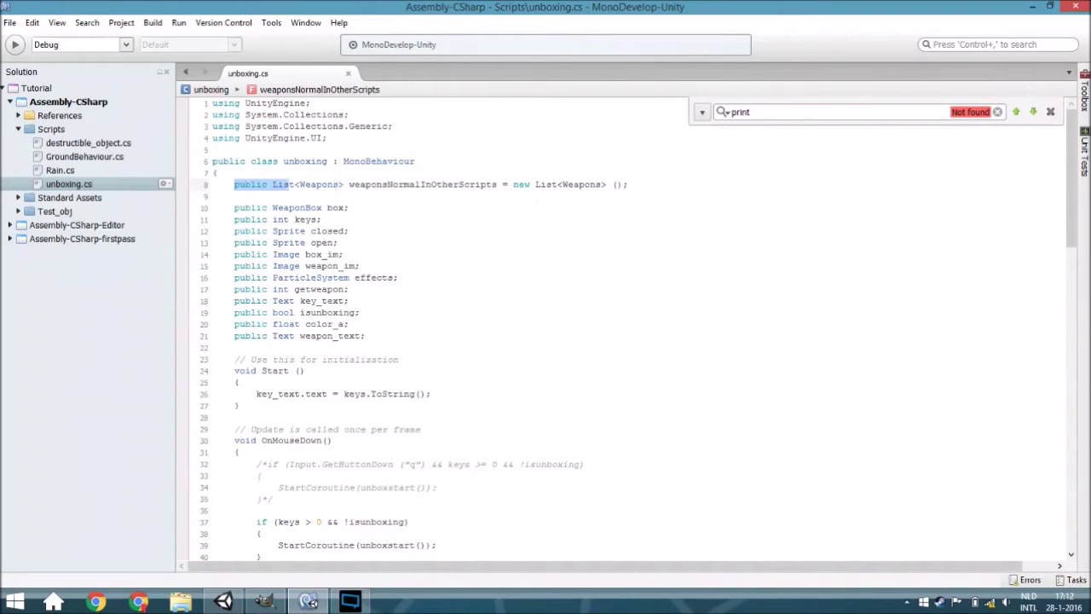
double_click(470, 189)
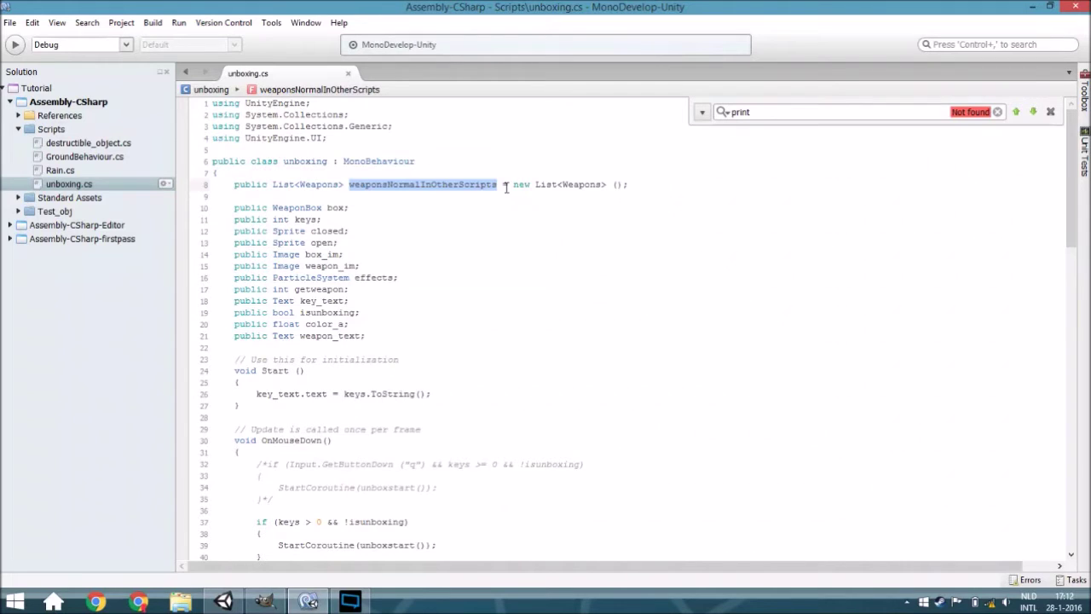
click(276, 173)
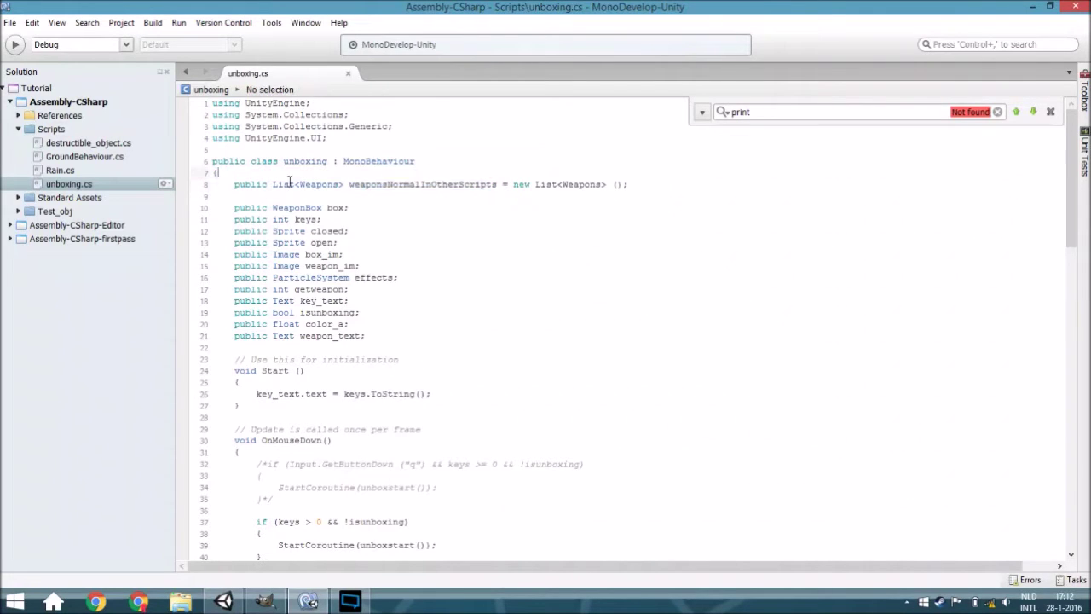
click(289, 182)
double_click(320, 183)
scroll(281, 212, down, 2)
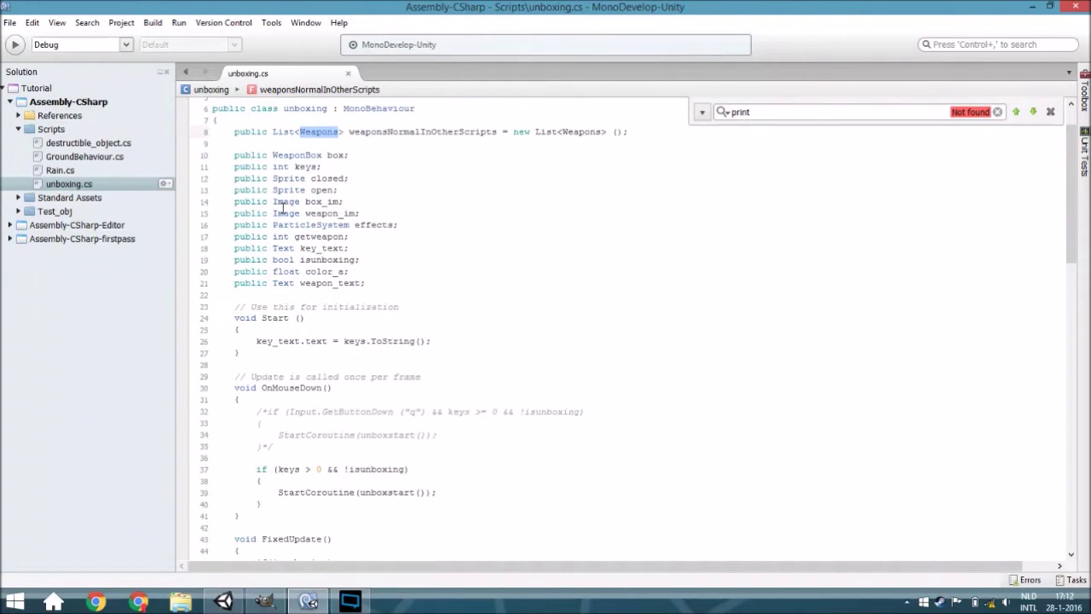
Highlight the WeaponBox box field declaration on line 10
click(281, 155)
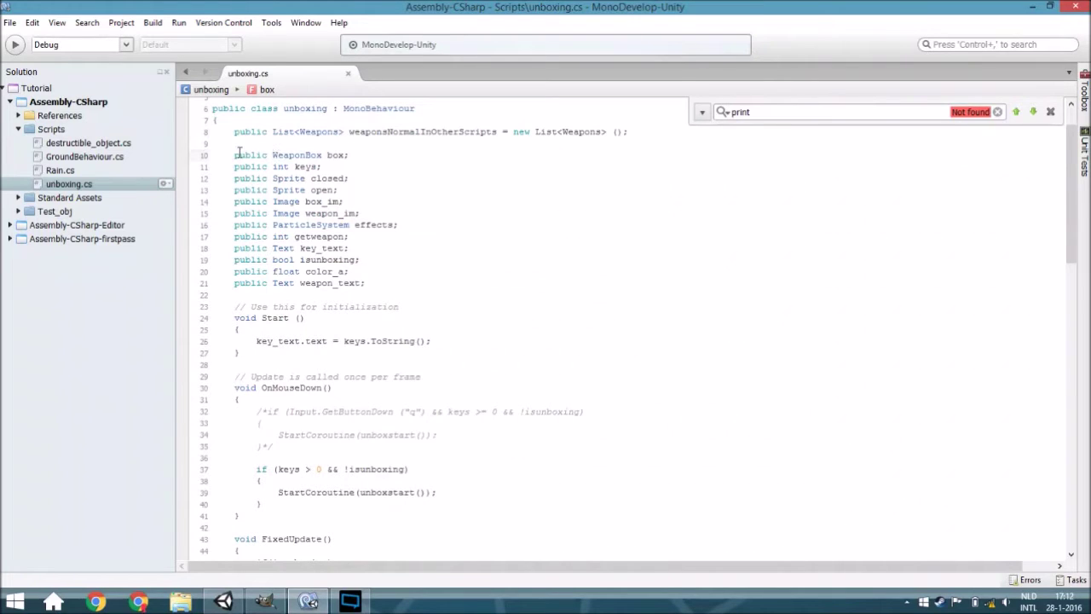
mouse_move(234, 155)
mouse_down()
mouse_move(322, 166)
mouse_move(371, 155)
mouse_up()
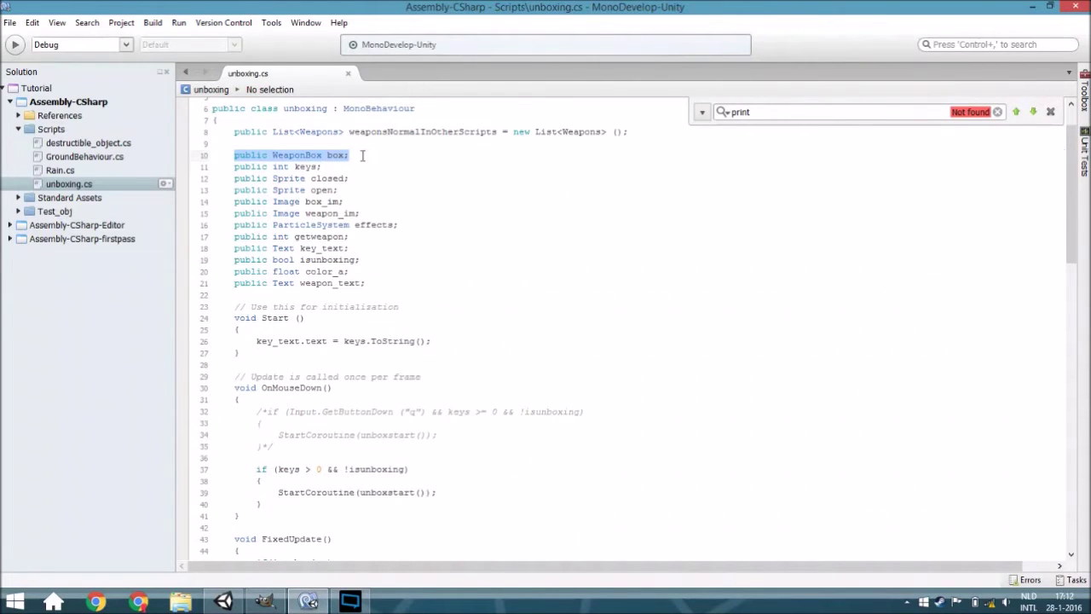
click(357, 155)
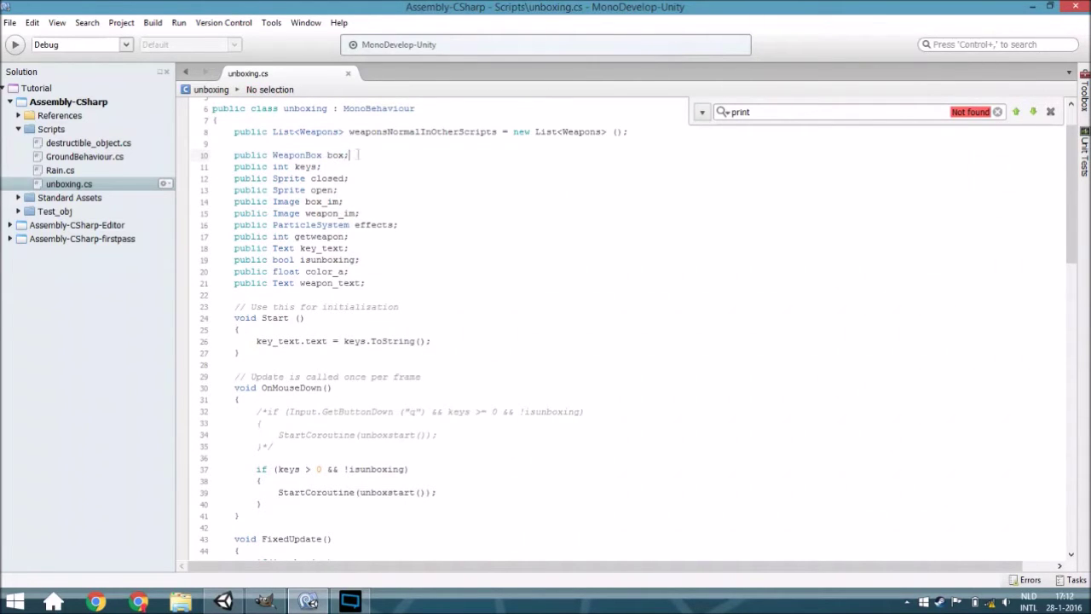
drag(358, 155, 234, 160)
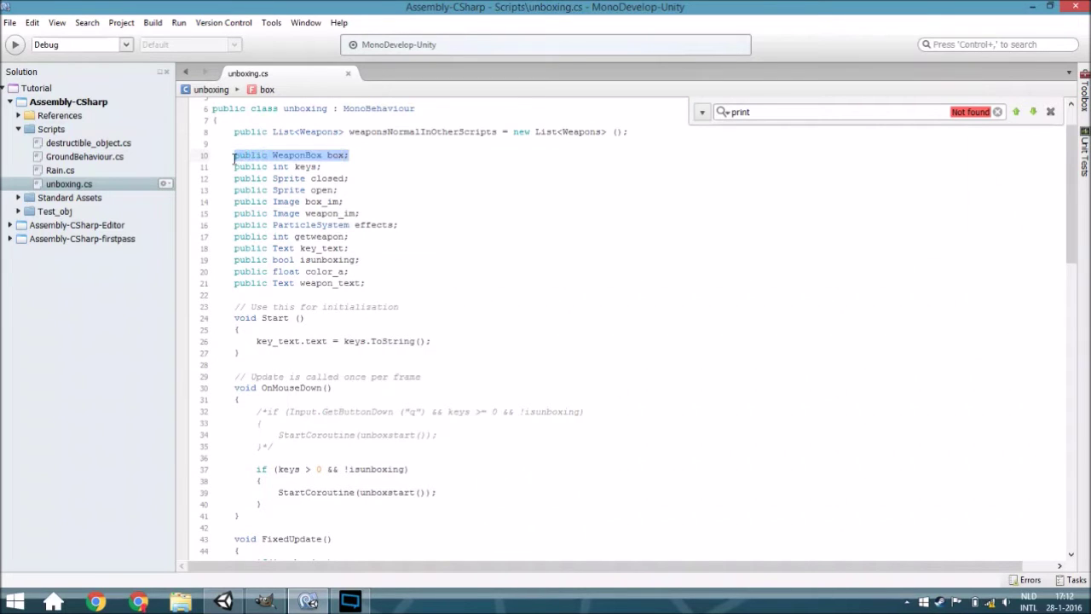
double_click(284, 156)
click(298, 445)
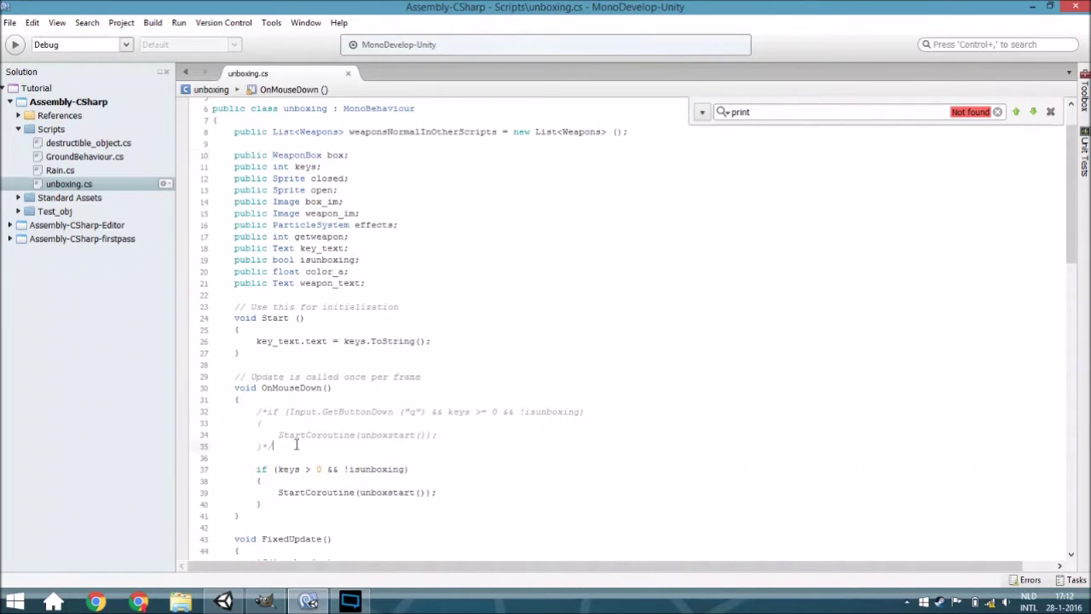
scroll(299, 439, down, 20)
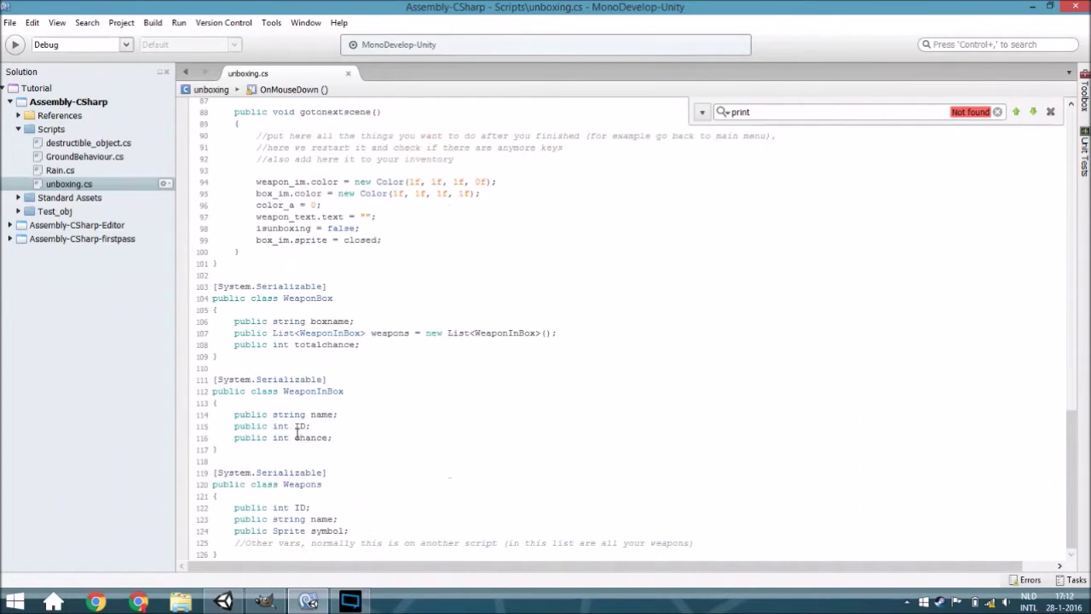
click(298, 299)
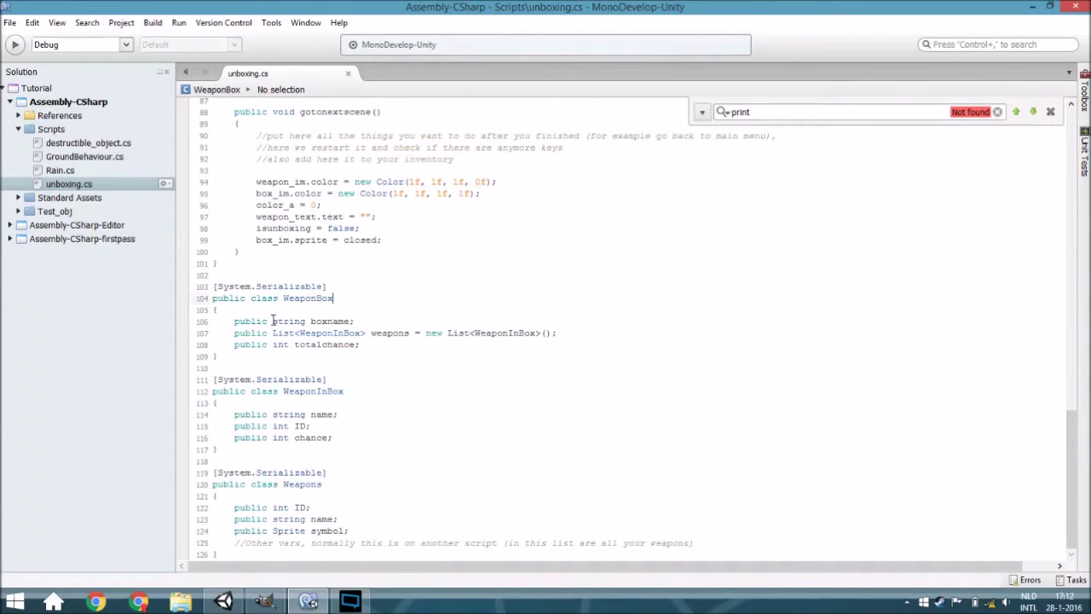
click(273, 321)
double_click(330, 320)
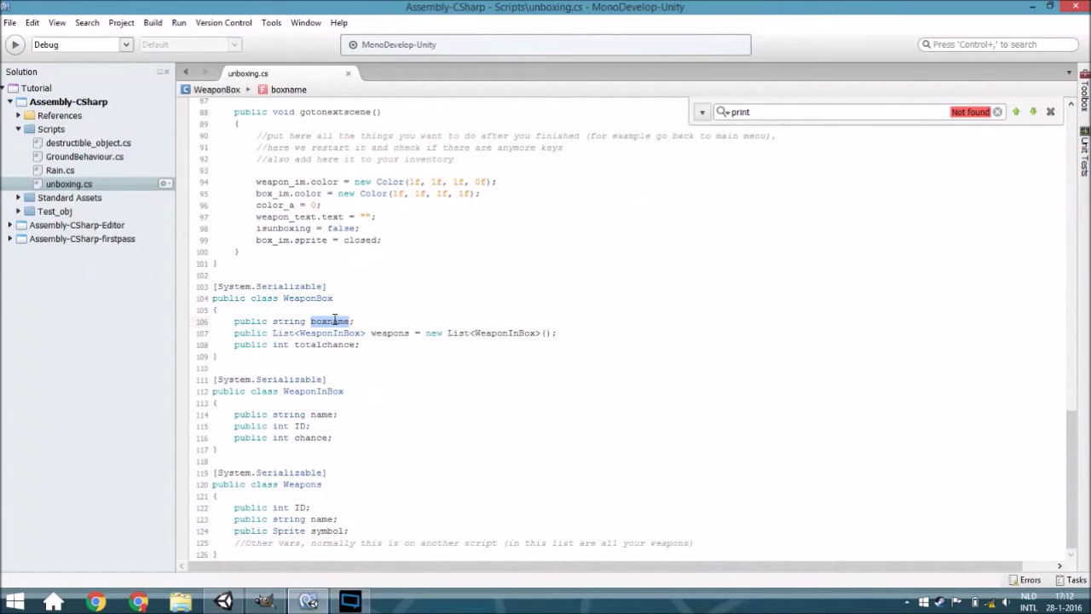
mouse_move(330, 320)
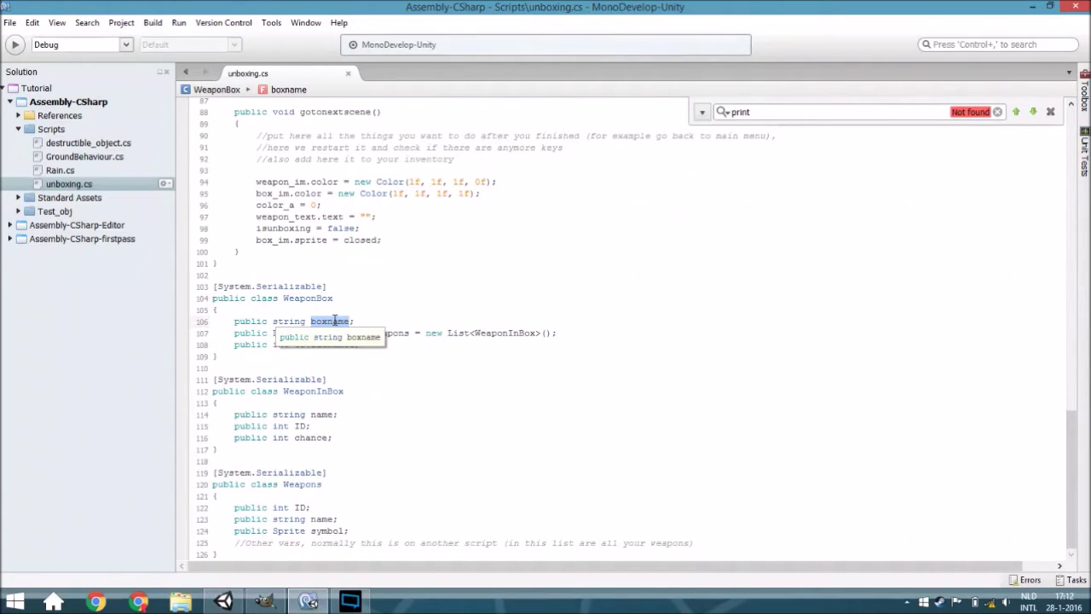
click(348, 323)
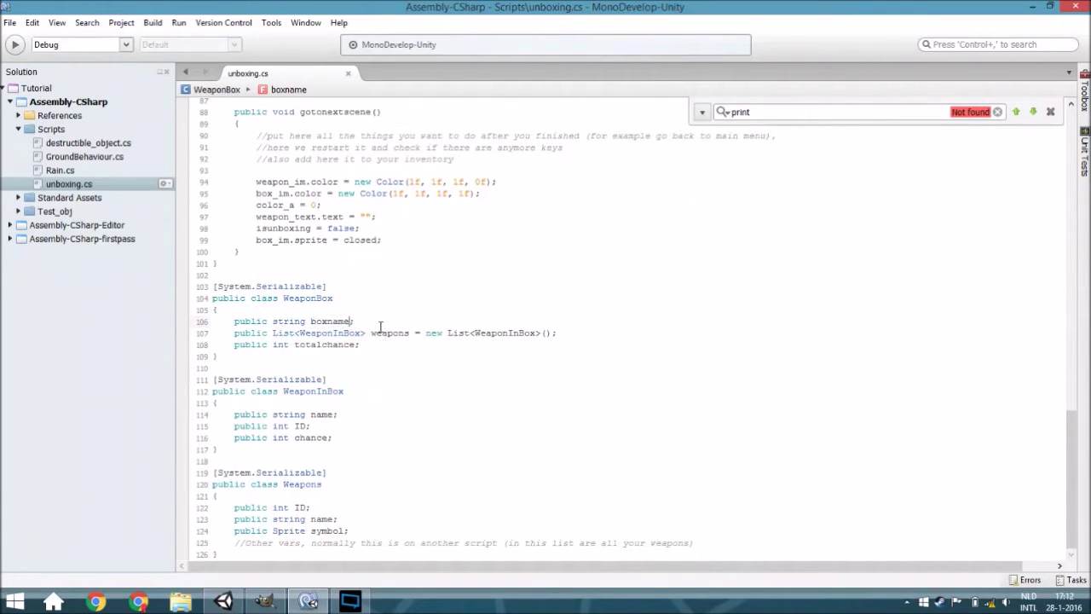
click(231, 333)
click(364, 334)
double_click(391, 333)
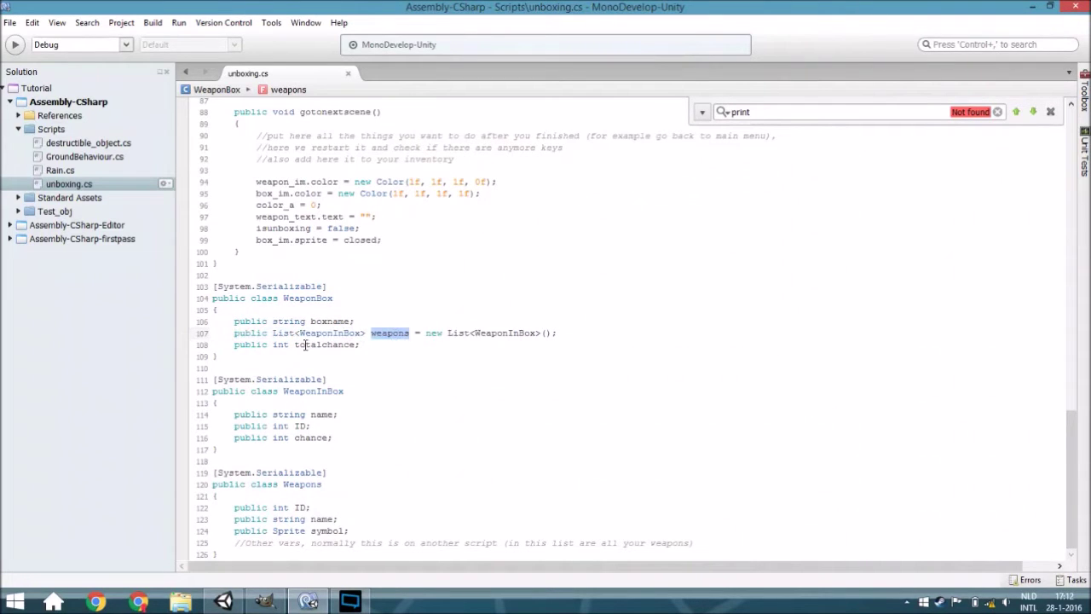
click(294, 344)
double_click(309, 345)
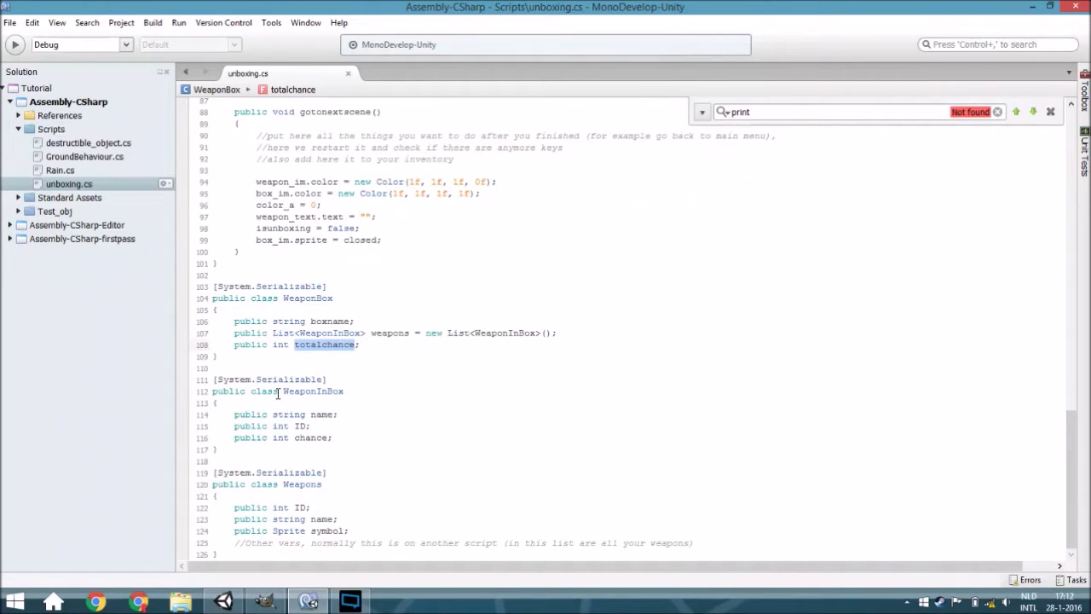
click(283, 391)
mouse_move(358, 391)
mouse_down()
mouse_move(254, 379)
mouse_move(213, 391)
mouse_up()
click(303, 415)
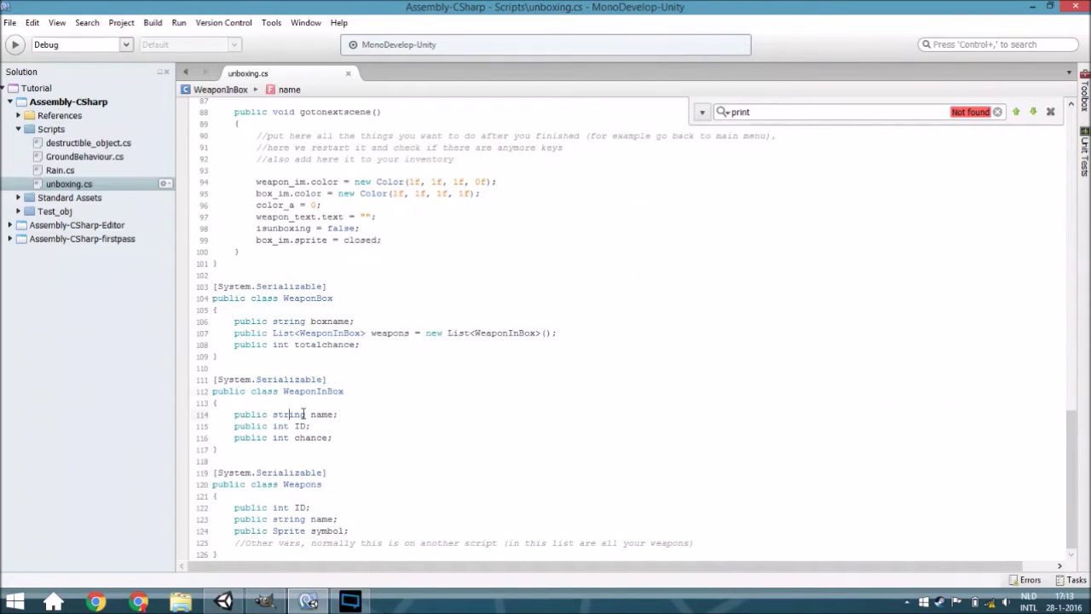
double_click(323, 414)
double_click(321, 416)
double_click(299, 425)
click(213, 472)
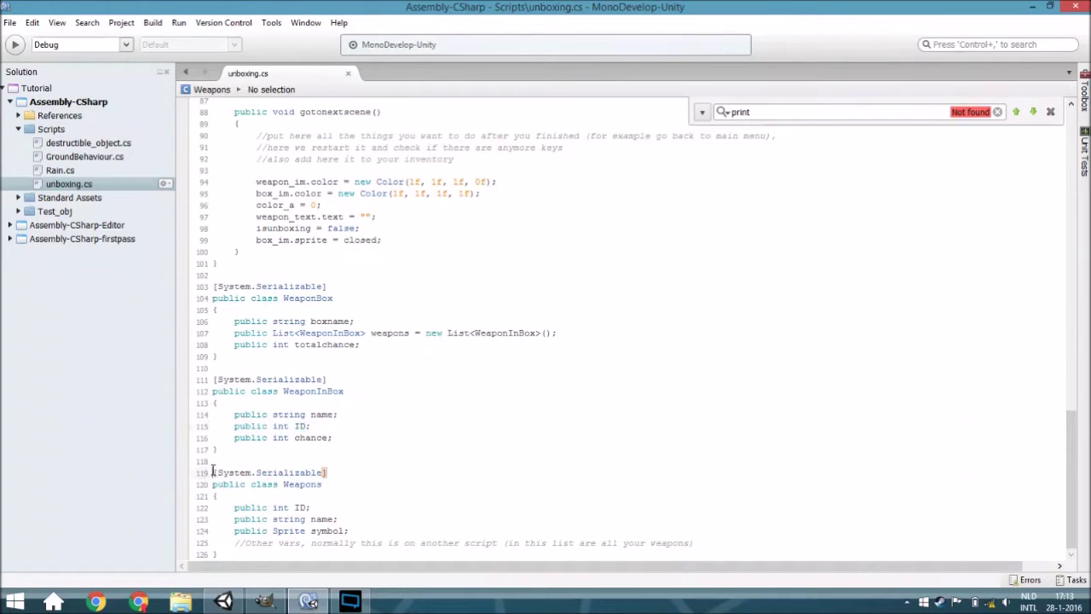
drag(217, 478, 248, 554)
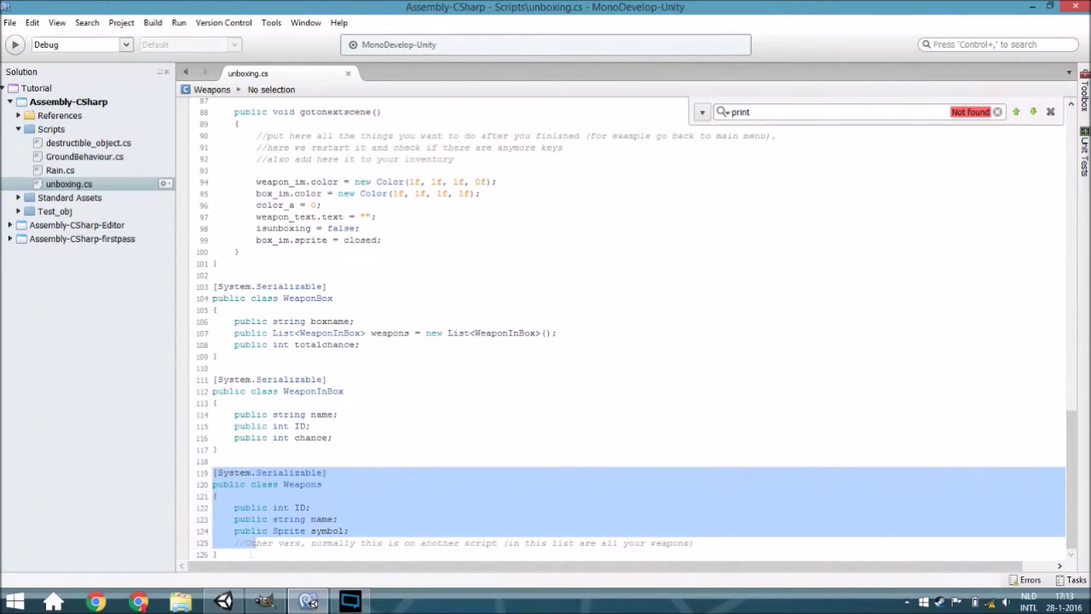
click(294, 444)
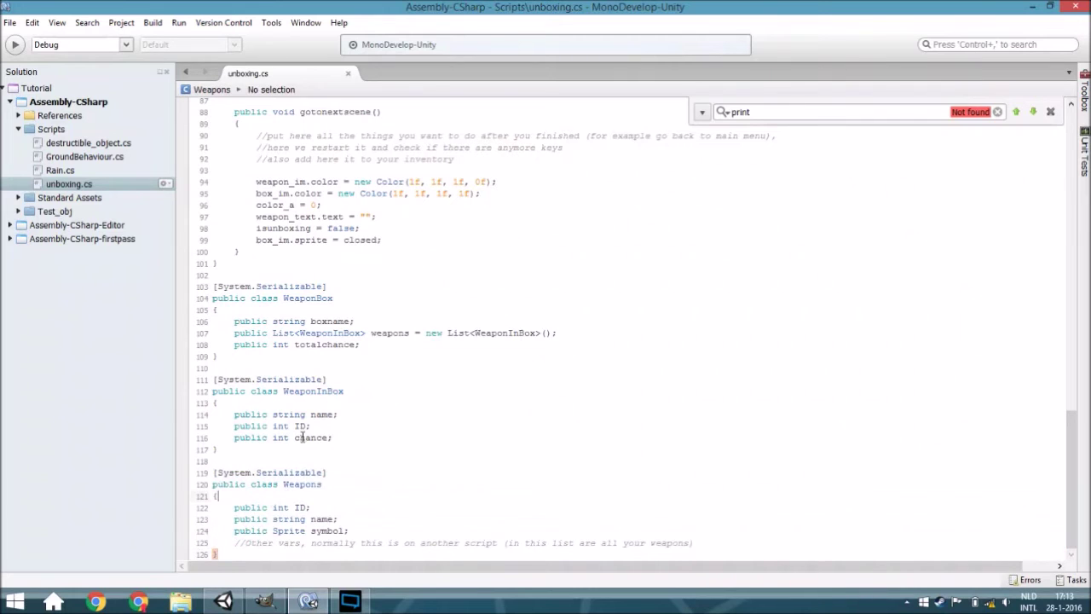
double_click(314, 438)
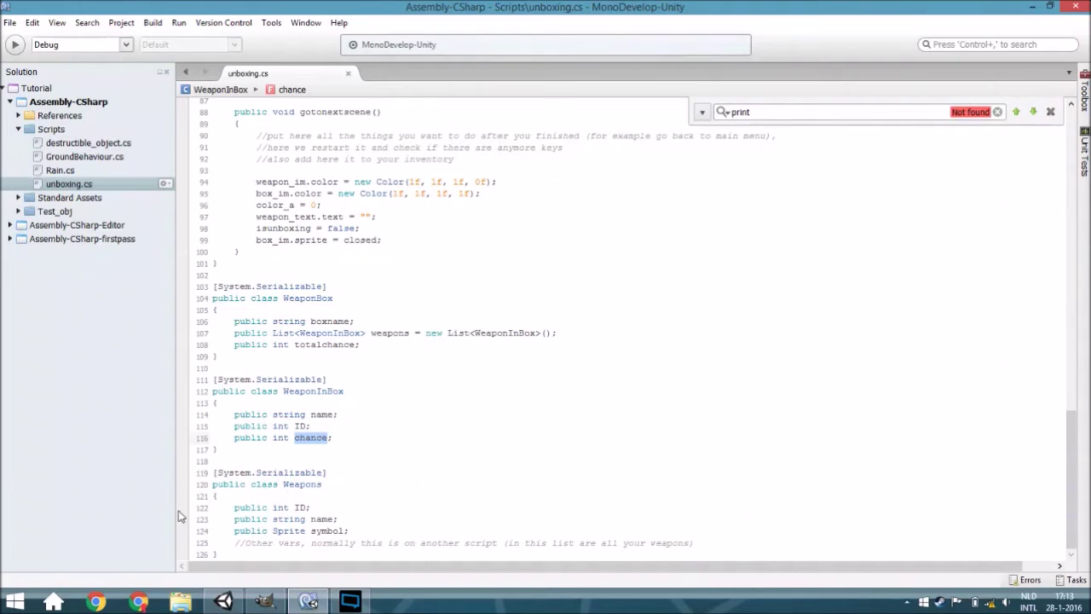
click(216, 473)
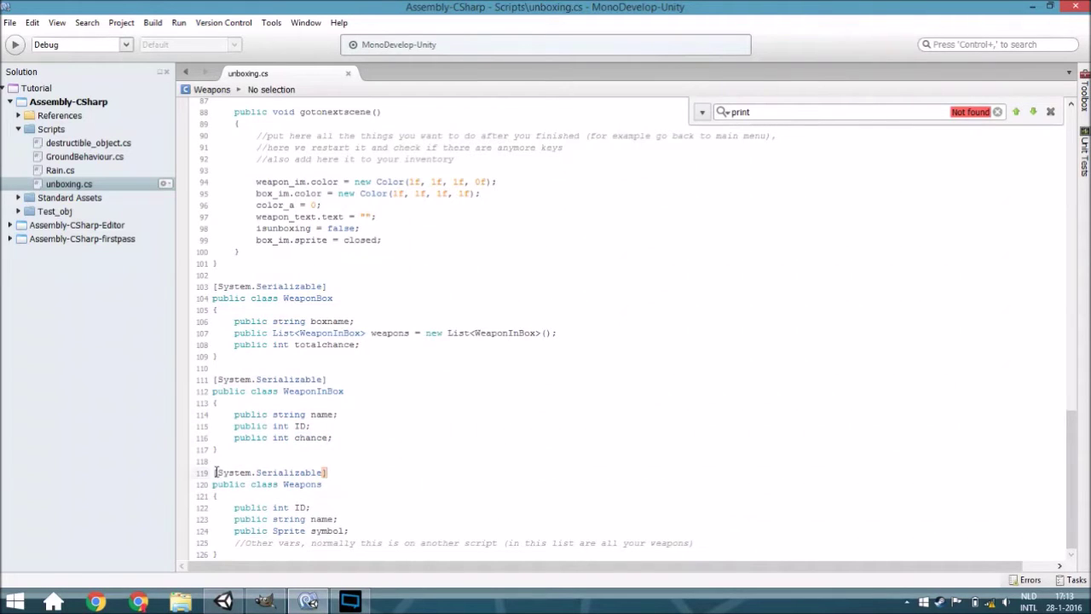
drag(215, 472, 239, 545)
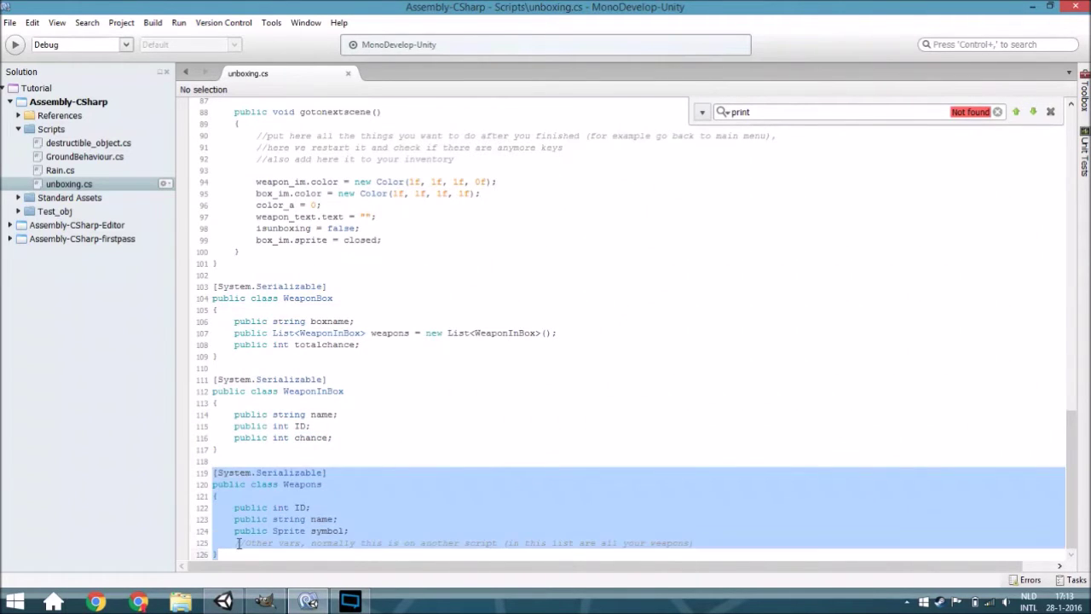
click(237, 544)
key(shift+Home)
shift+click(202, 485)
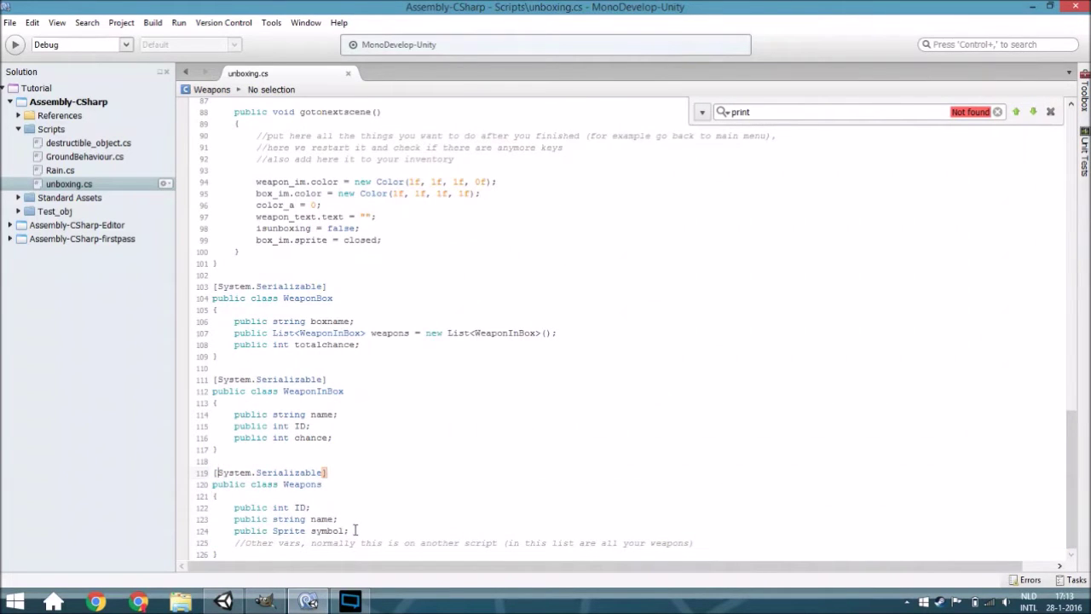
scroll(356, 531, up, 5)
scroll(356, 530, up, 5)
scroll(277, 438, up, 12)
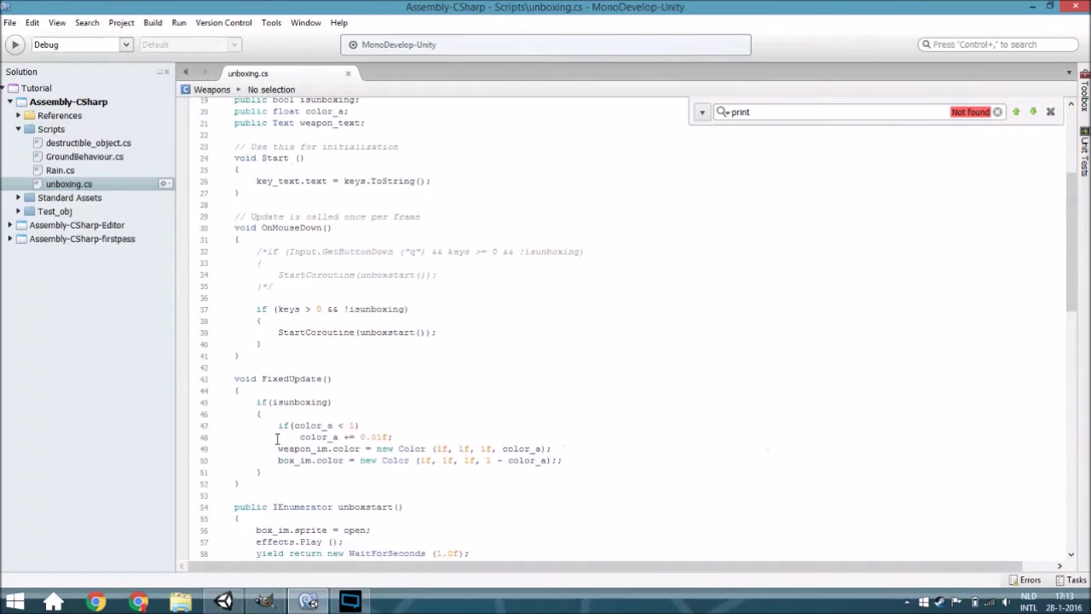
scroll(277, 439, up, 6)
scroll(294, 365, down, 8)
scroll(292, 147, up, 3)
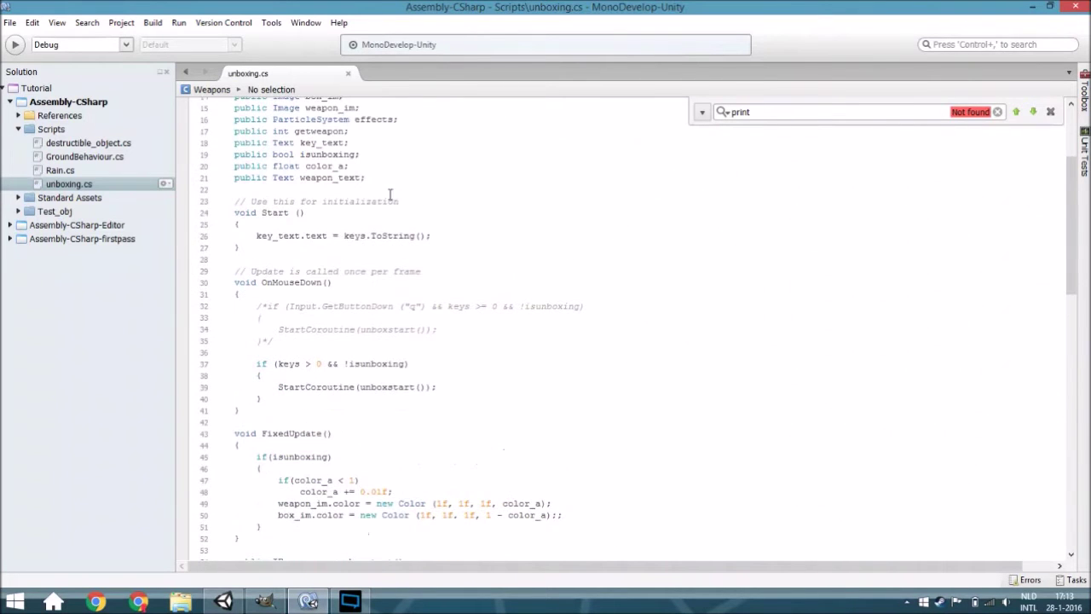
click(263, 234)
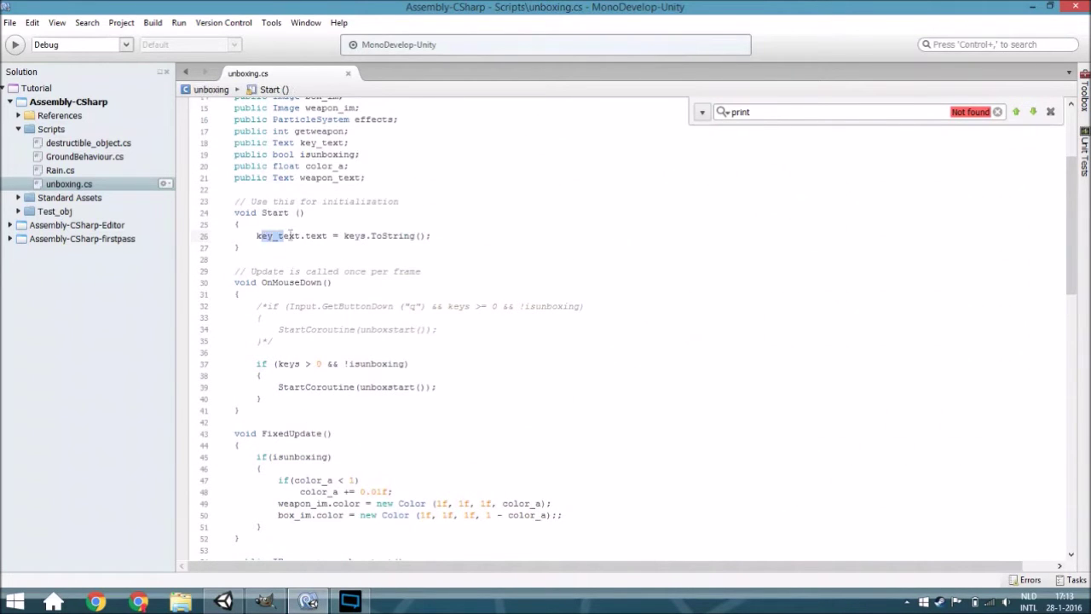
double_click(318, 235)
key(Up)
scroll(377, 242, down, 2)
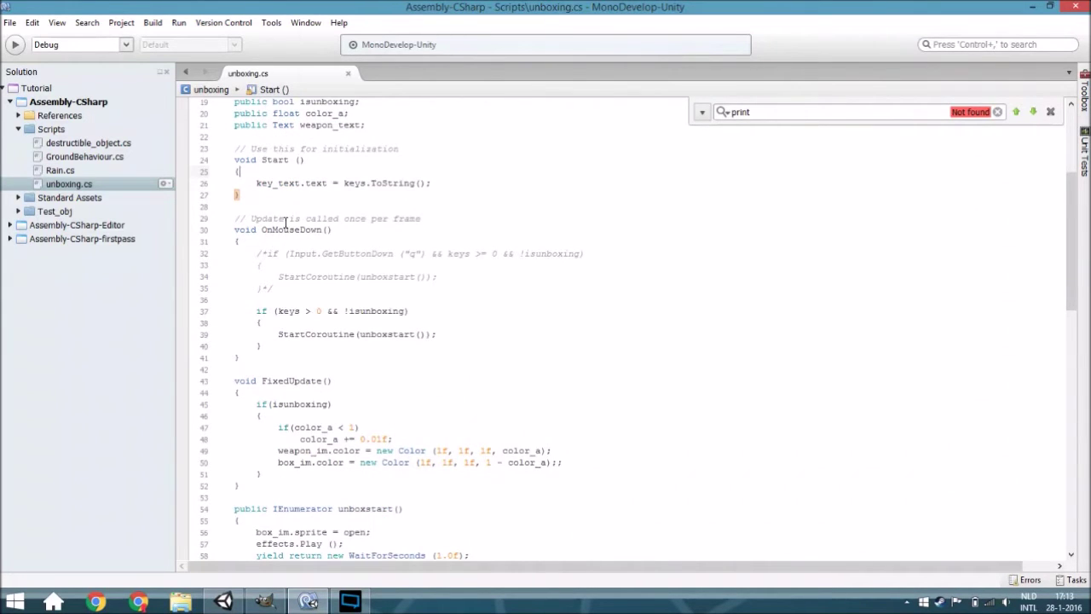
drag(236, 229, 331, 229)
scroll(330, 237, up, 5)
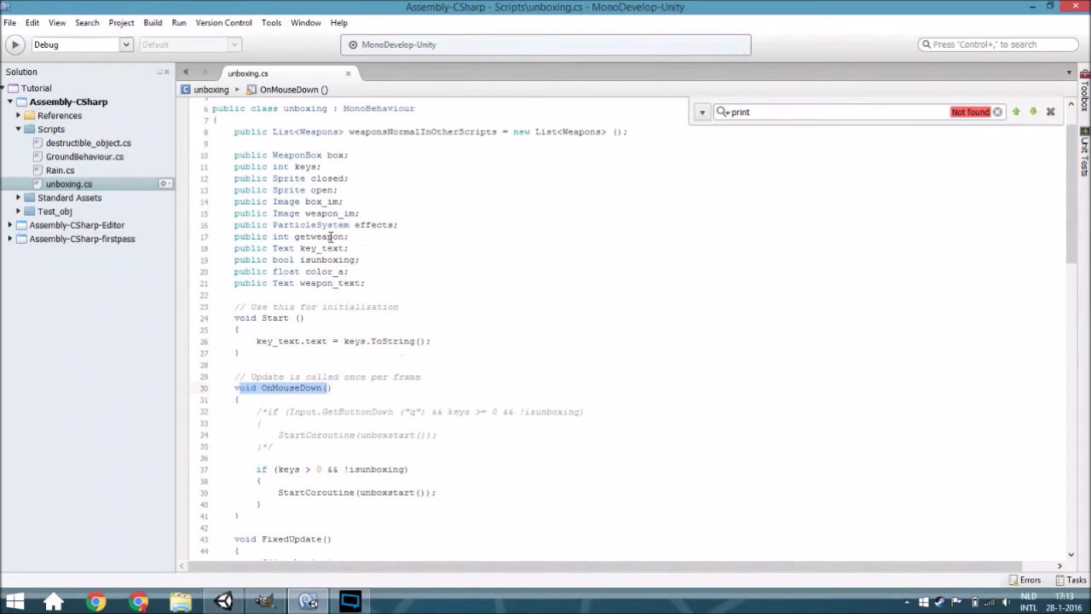
drag(235, 166, 392, 282)
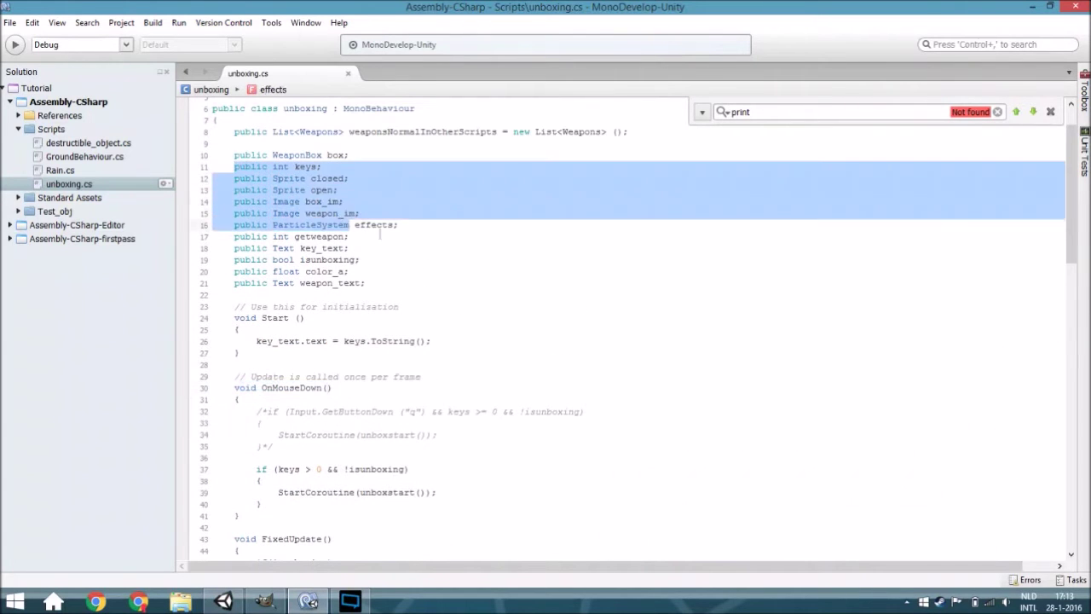
double_click(312, 168)
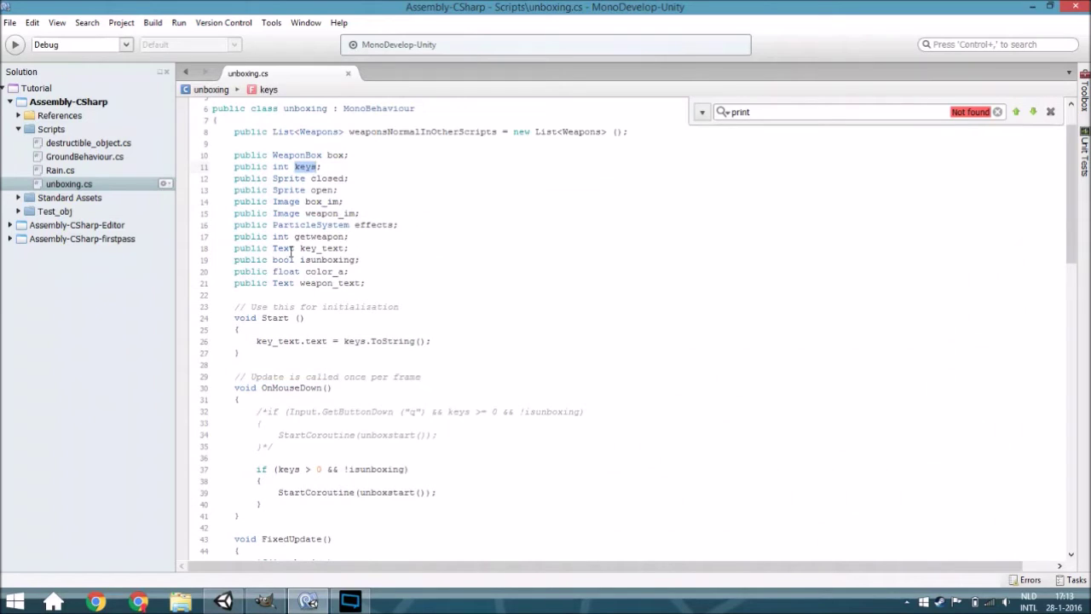
double_click(303, 248)
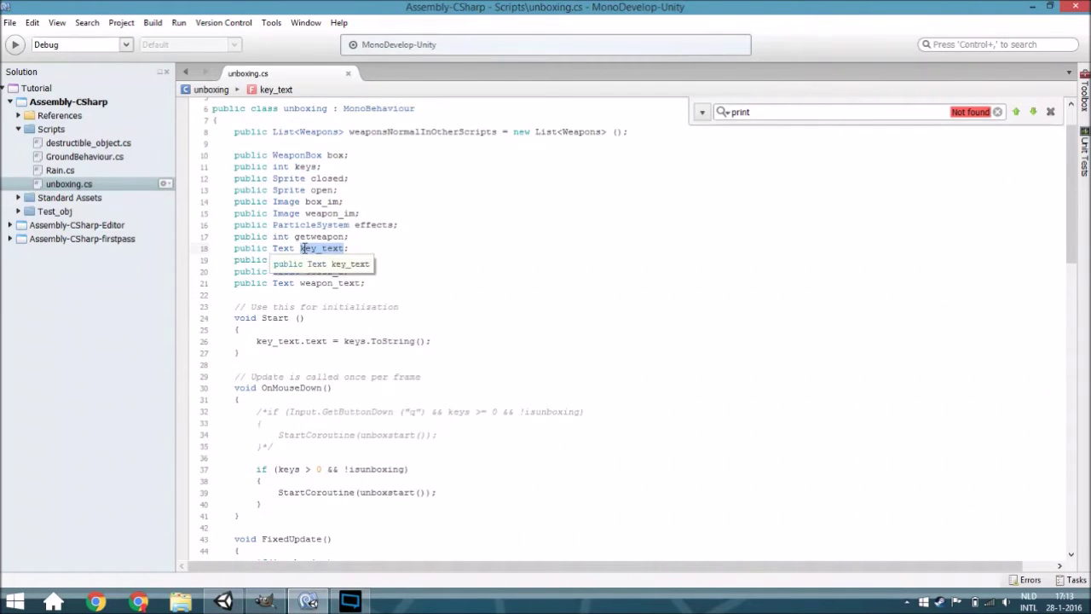
key(alt+Tab)
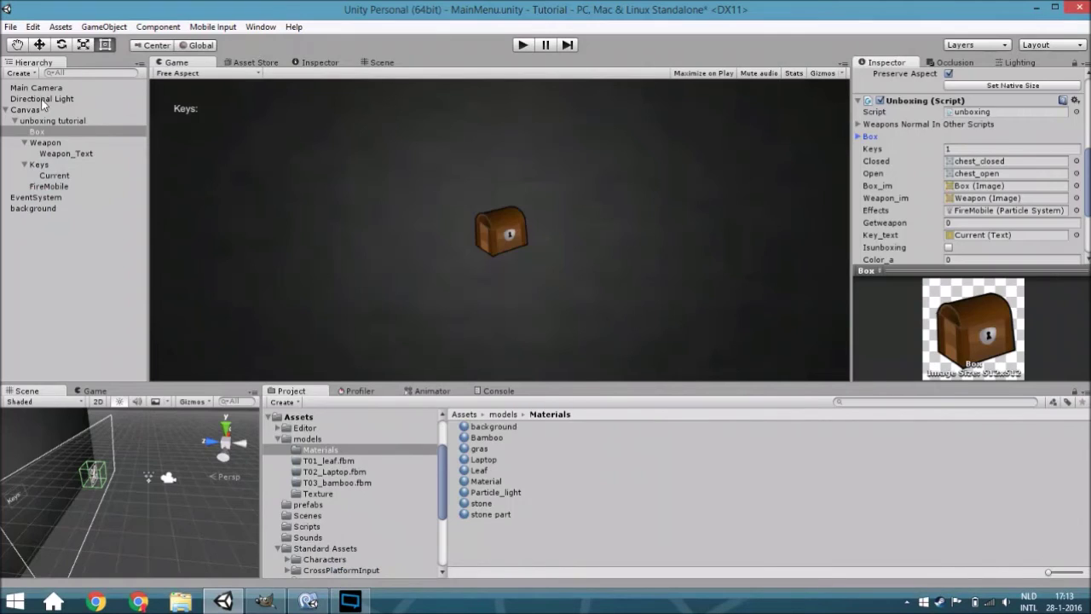
click(56, 164)
key(alt+Tab)
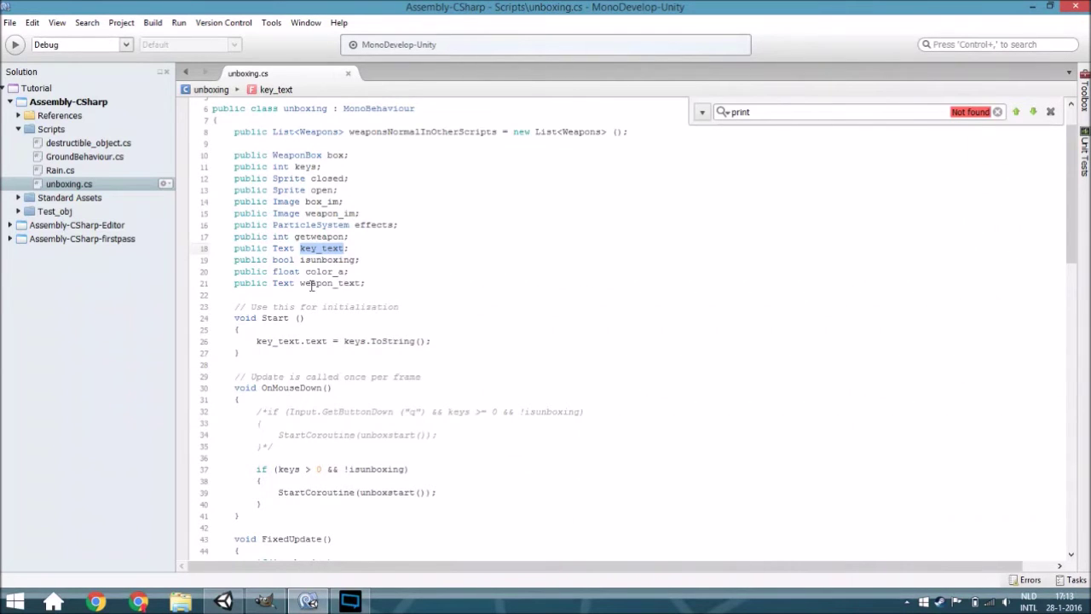
scroll(311, 286, down, 3)
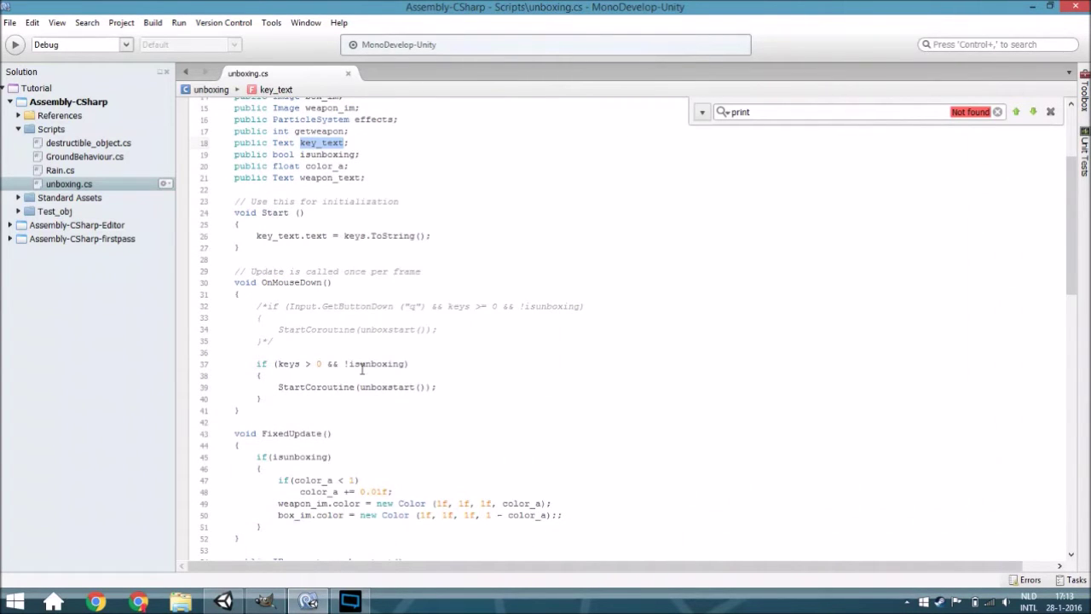
double_click(362, 366)
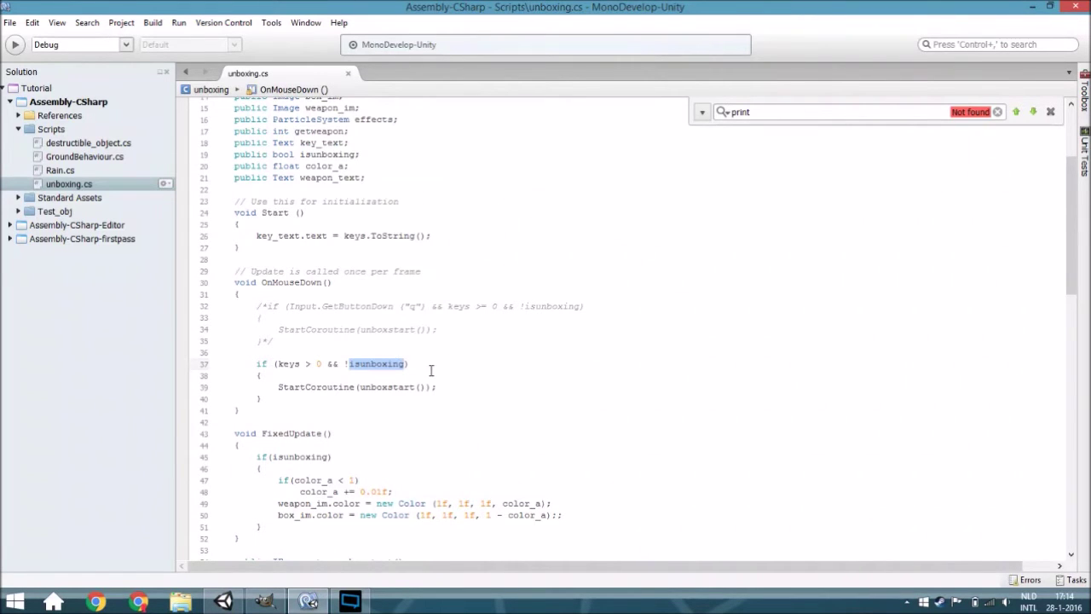
scroll(431, 371, down, 3)
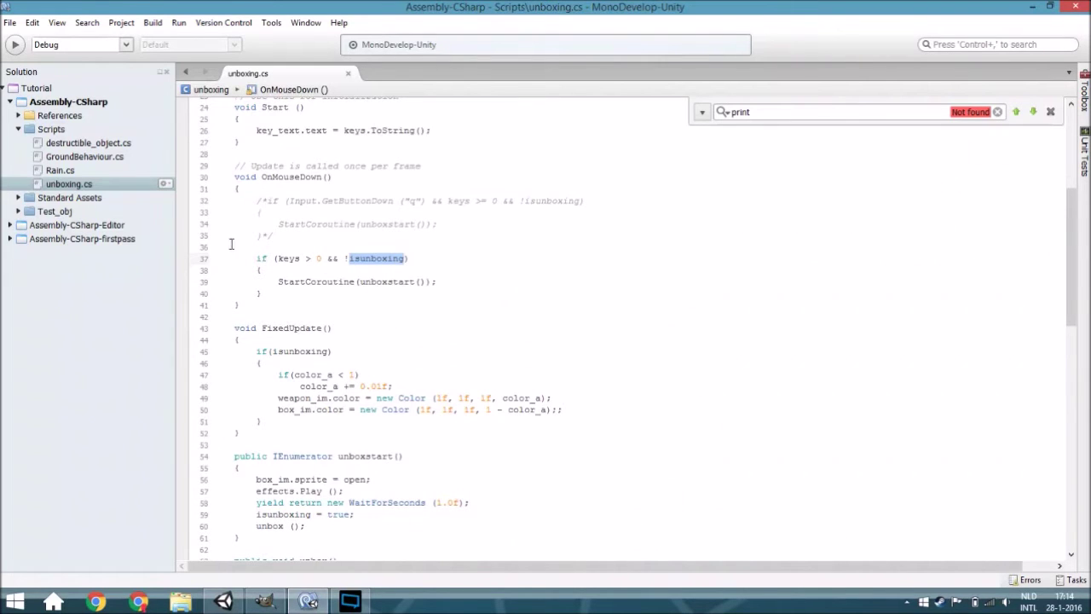
scroll(328, 207, up, 5)
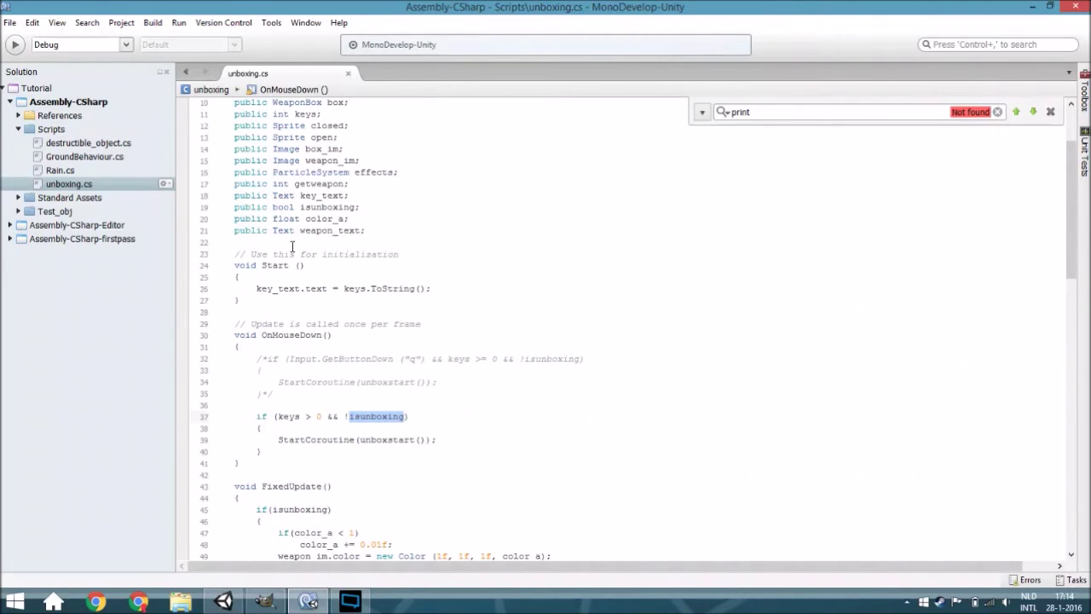
scroll(373, 415, down, 2)
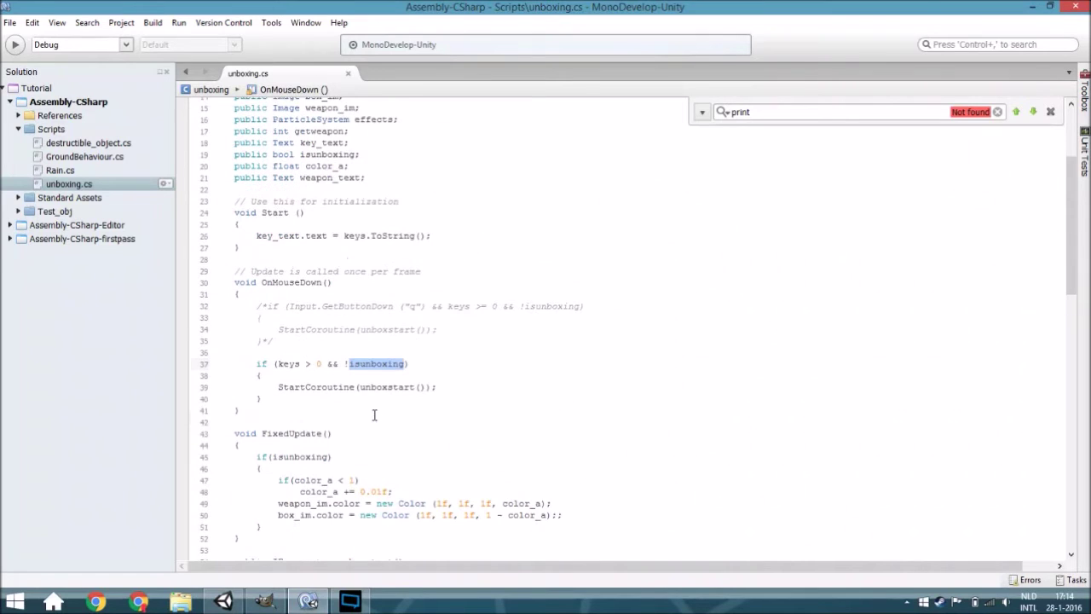
double_click(301, 388)
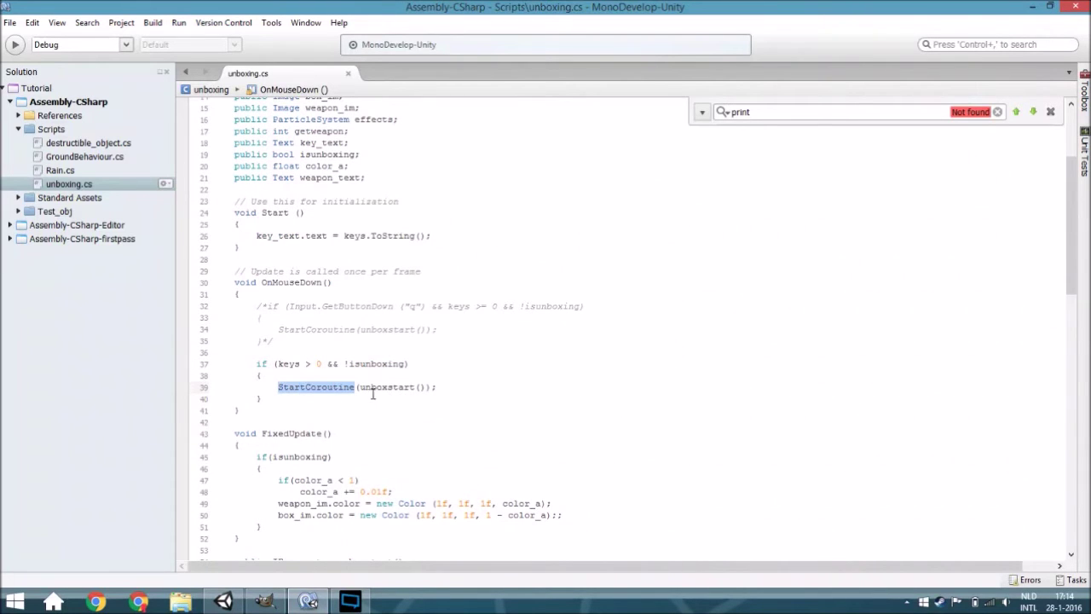
ctrl+click(357, 387)
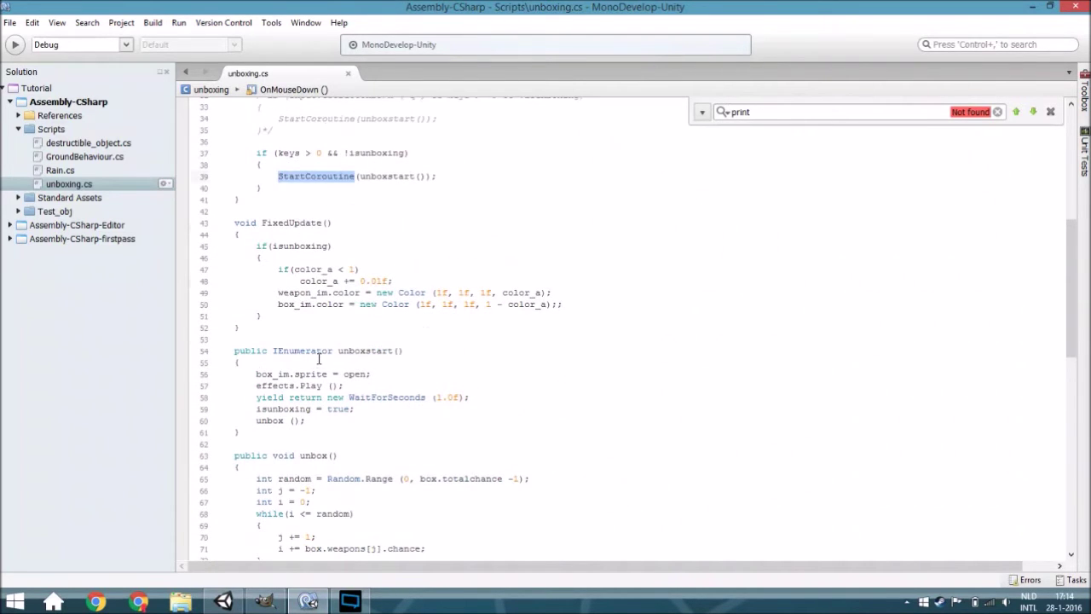
click(401, 361)
scroll(401, 361, up, 3)
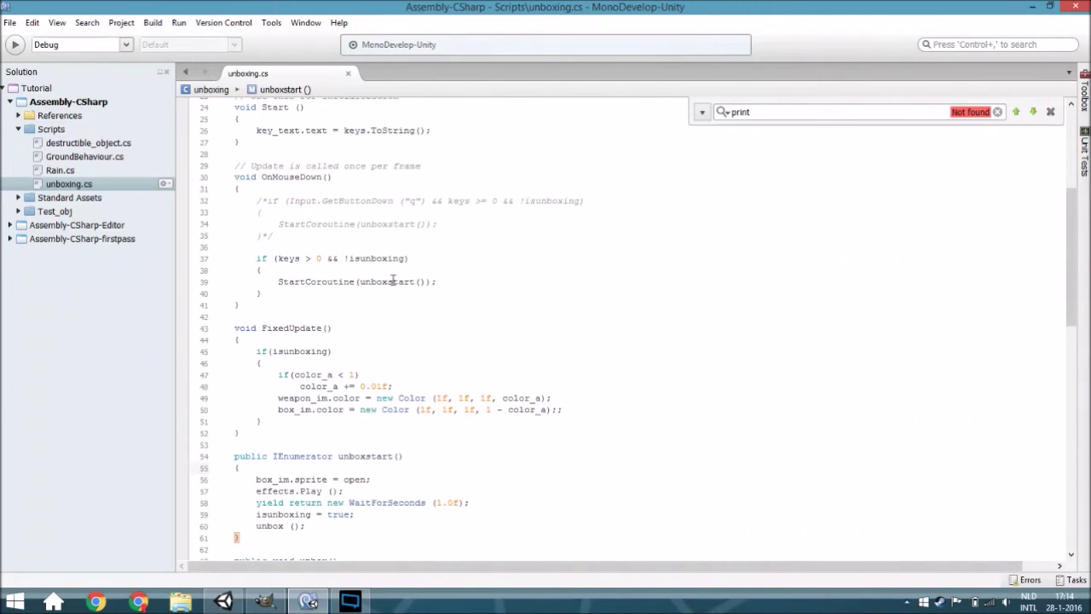
double_click(281, 330)
click(265, 351)
double_click(276, 398)
click(331, 398)
double_click(305, 410)
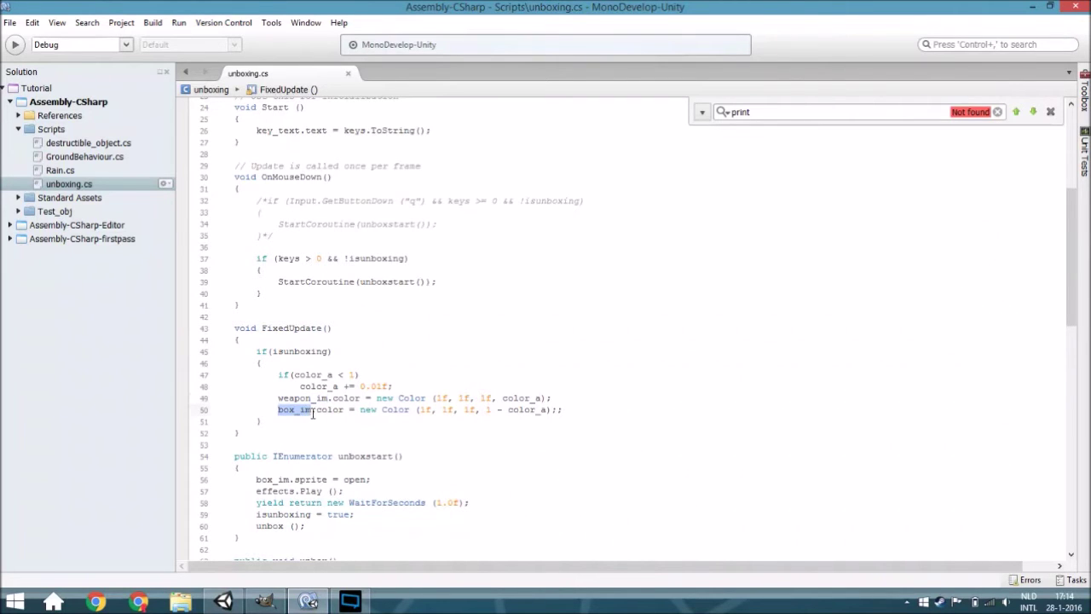
drag(275, 401, 276, 421)
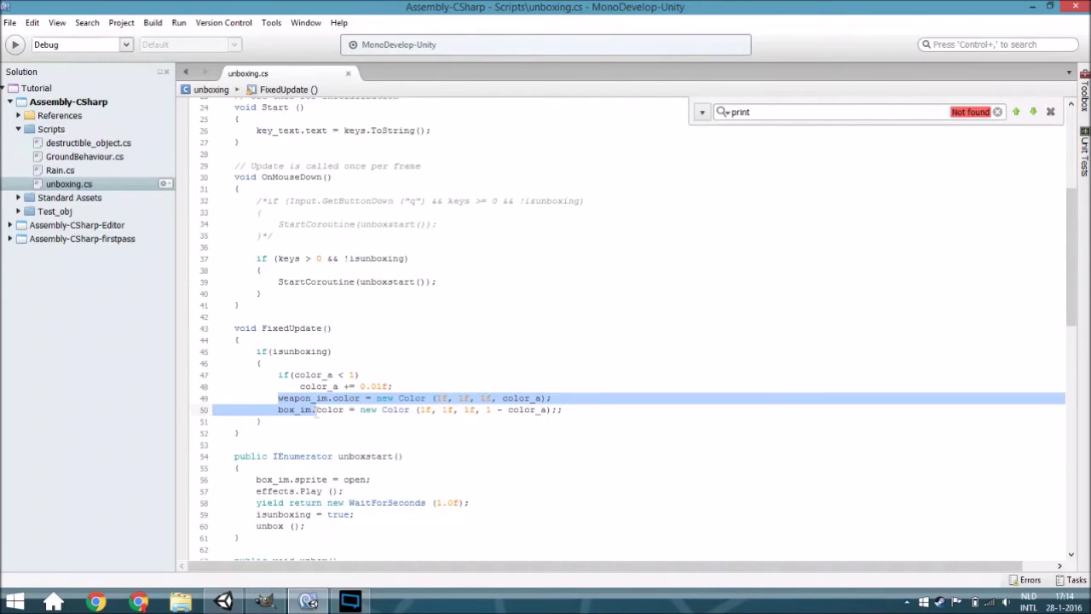
scroll(321, 413, up, 5)
scroll(322, 413, up, 3)
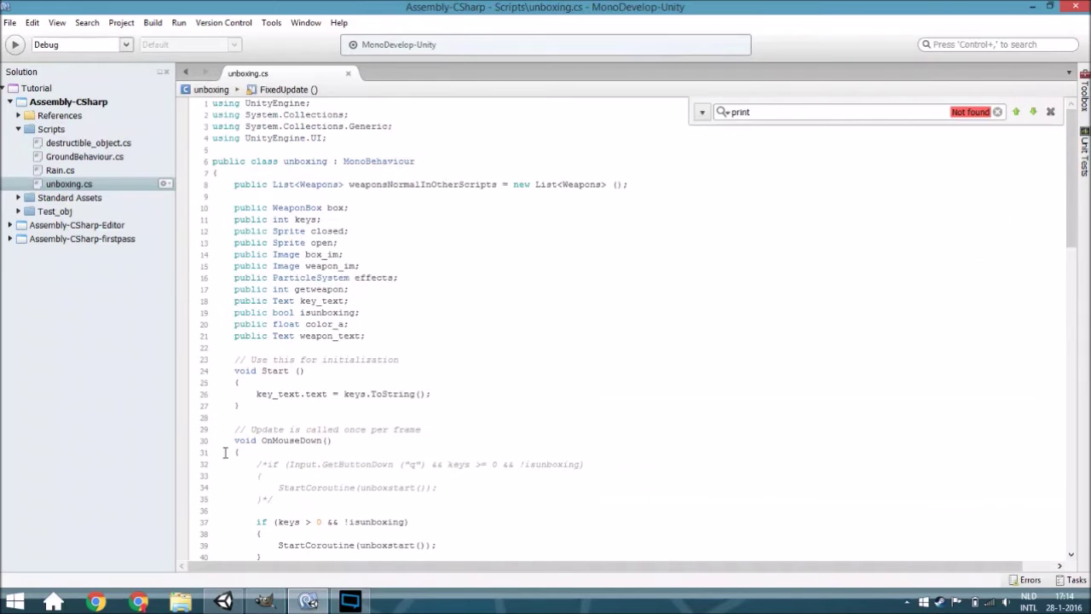
scroll(347, 435, down, 2)
scroll(347, 436, down, 3)
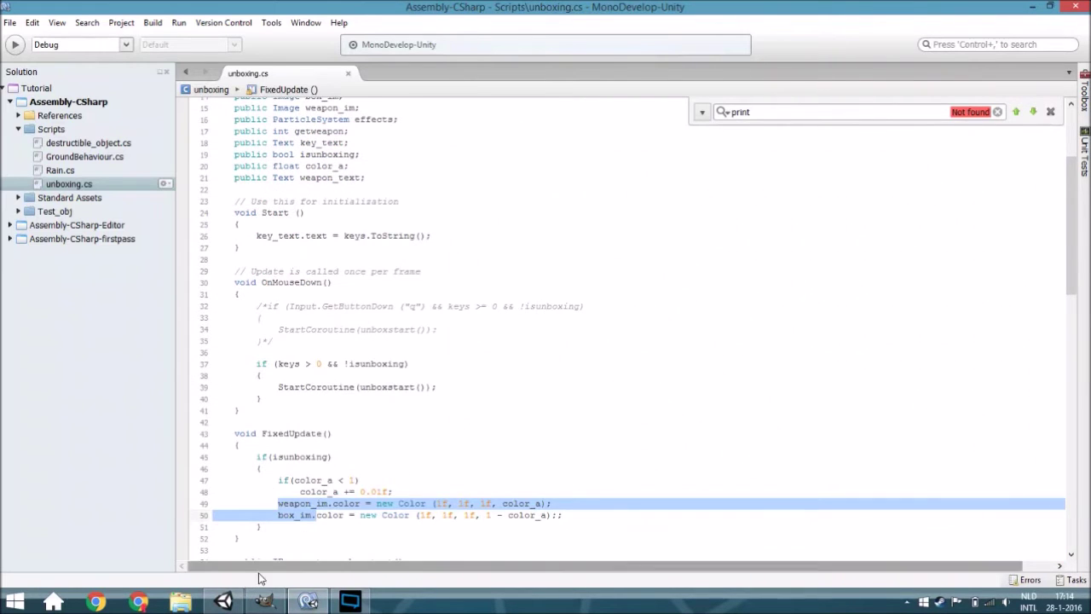
click(223, 601)
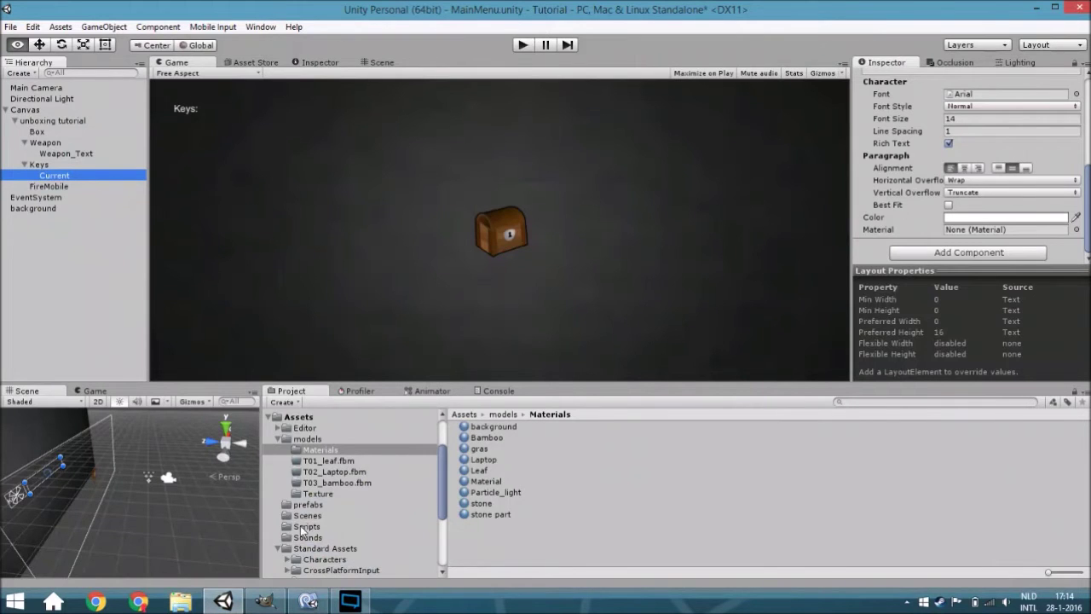
click(265, 601)
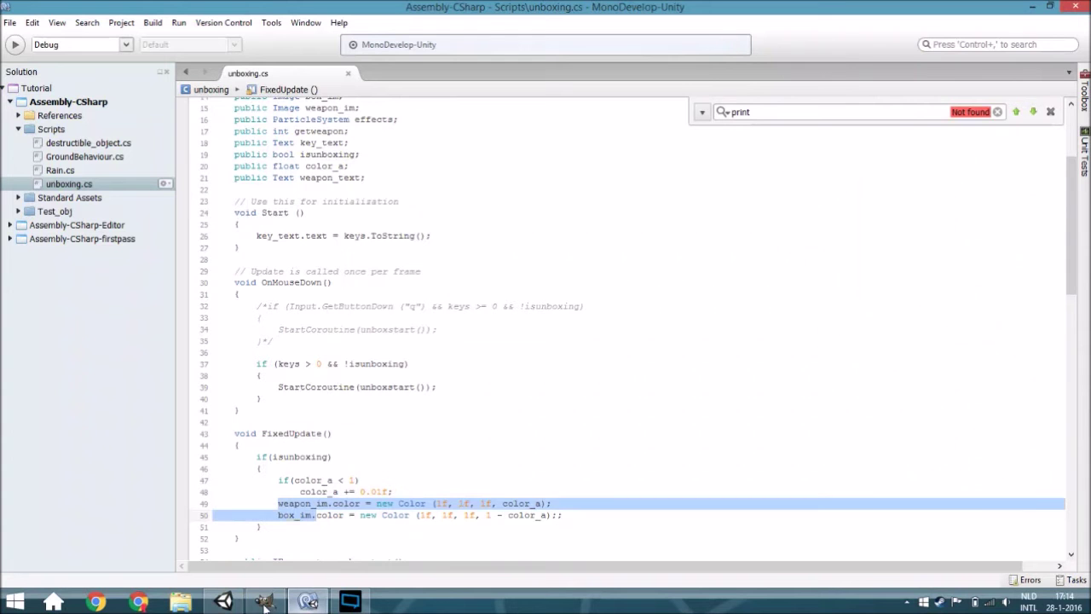
key(alt+Tab)
scroll(329, 420, down, 7)
click(265, 333)
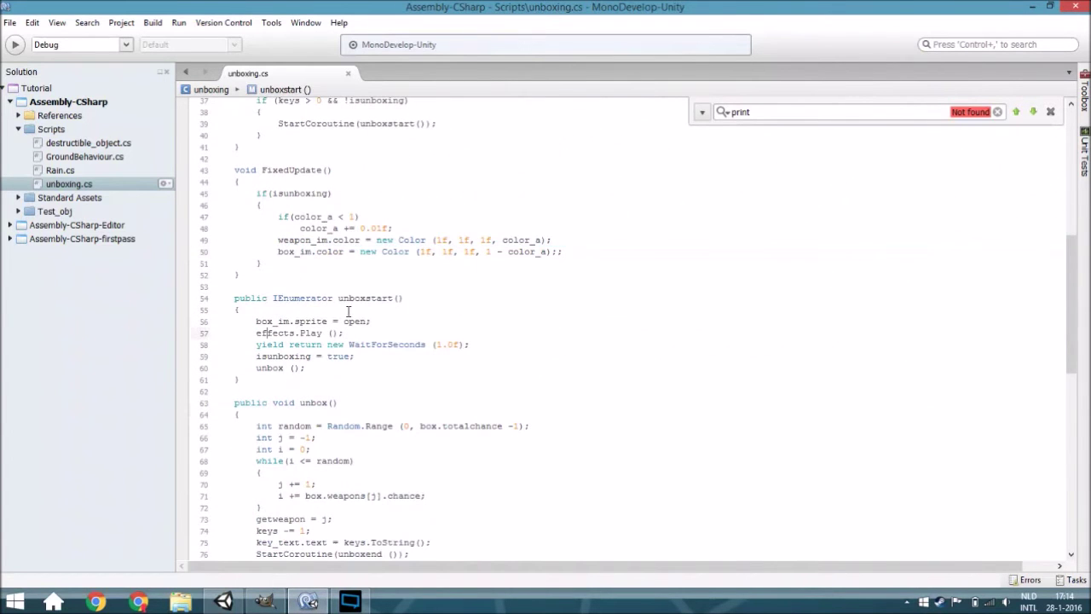
double_click(358, 297)
click(273, 321)
double_click(354, 320)
double_click(266, 334)
scroll(279, 333, up, 8)
scroll(279, 334, down, 6)
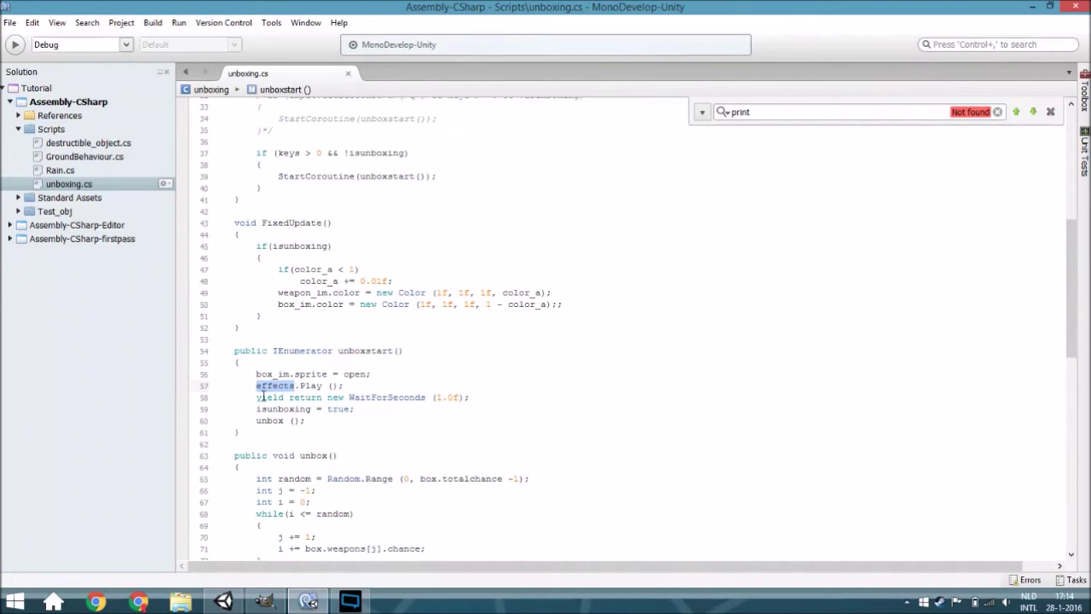
double_click(274, 397)
click(266, 395)
double_click(312, 409)
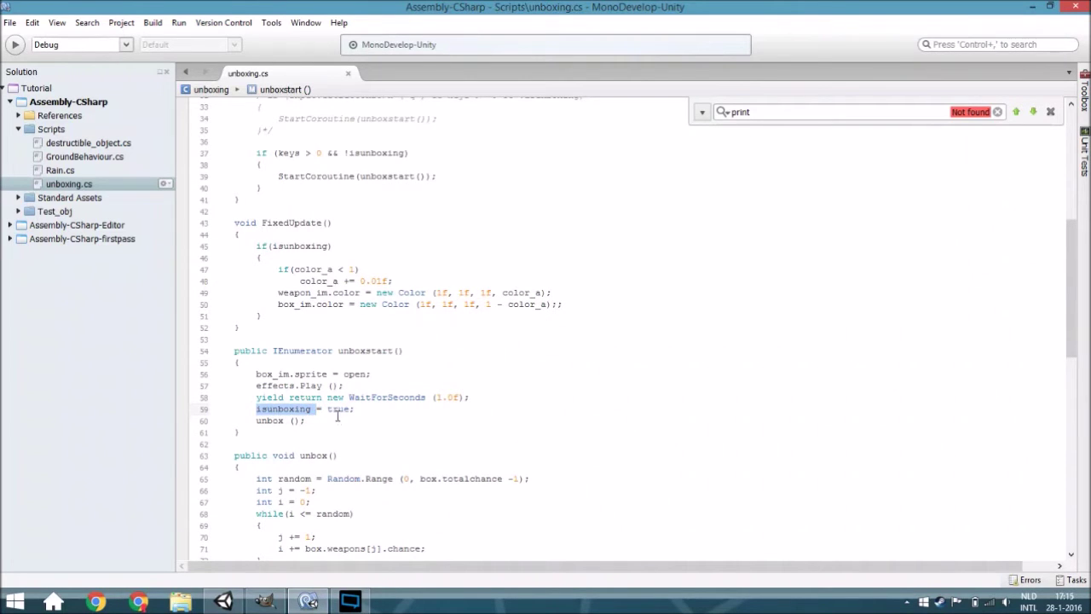
scroll(306, 420, down, 2)
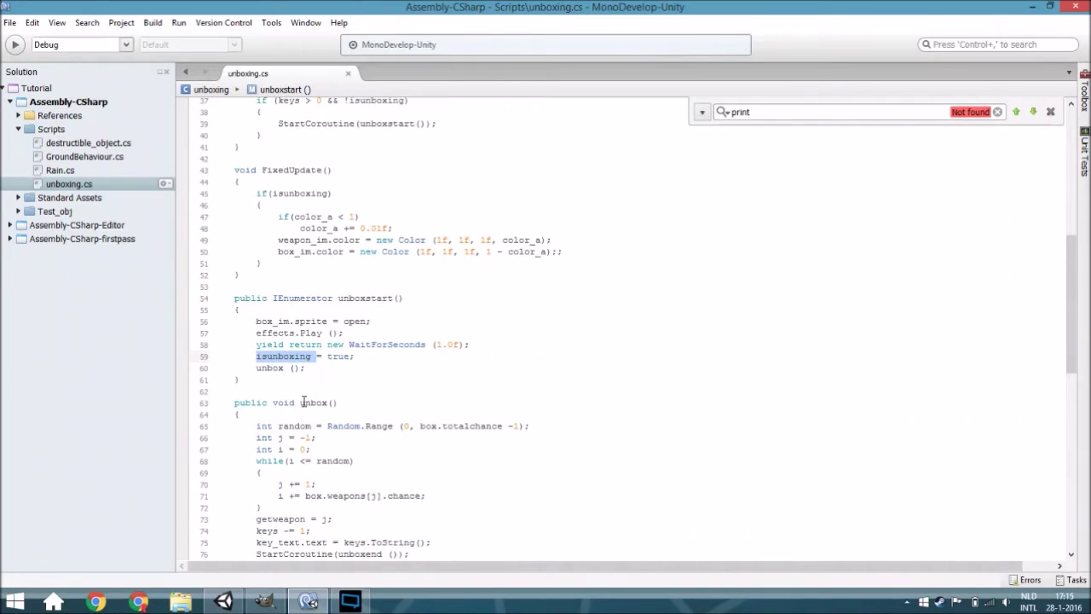
scroll(303, 402, down, 2)
click(283, 315)
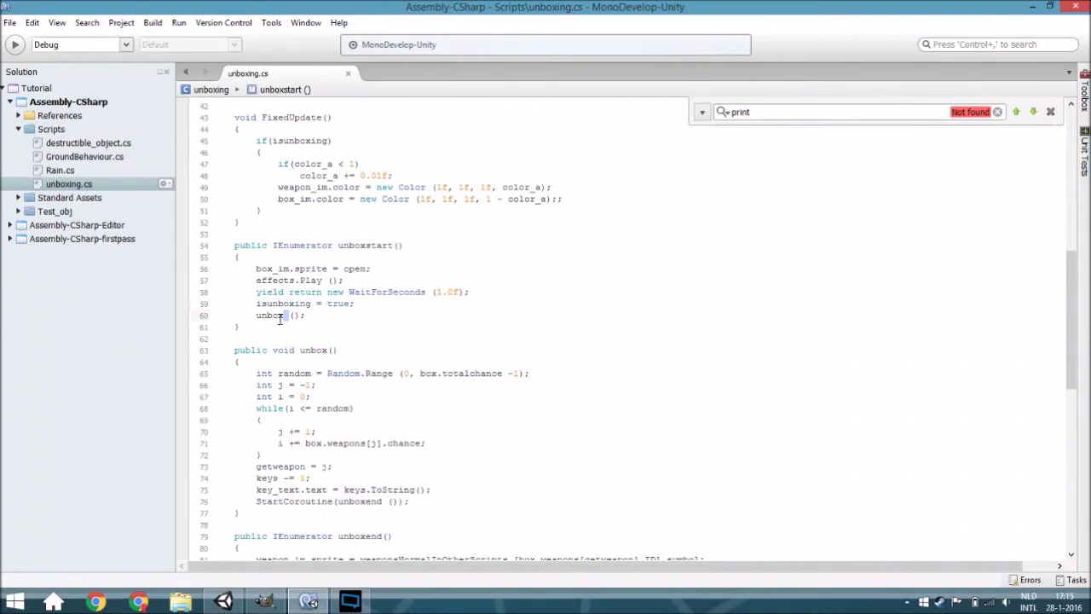
double_click(271, 316)
scroll(300, 335, down, 3)
click(256, 279)
key(Up)
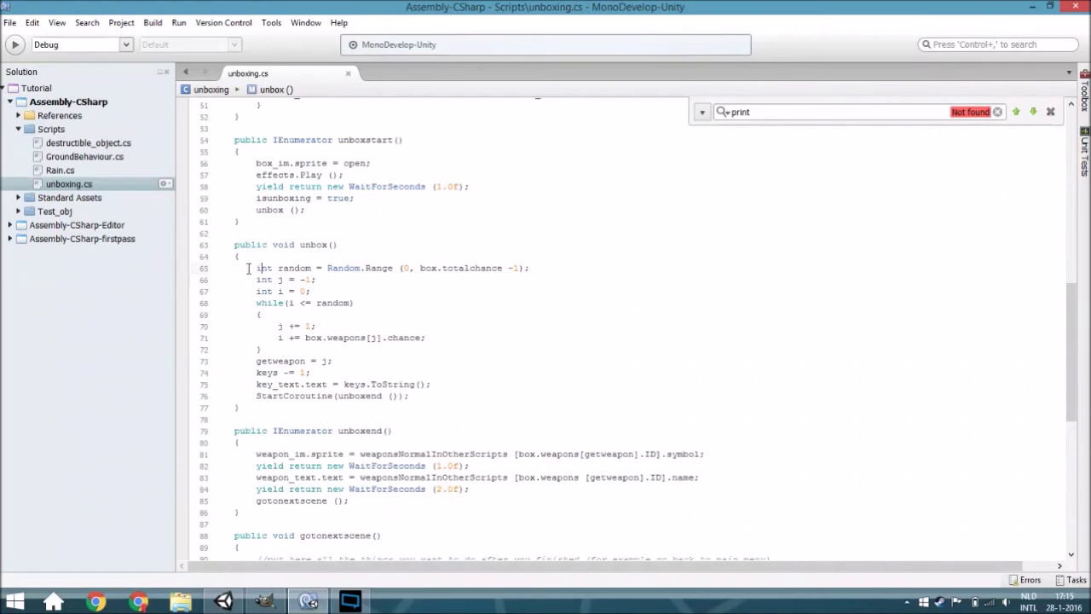
drag(251, 267, 554, 268)
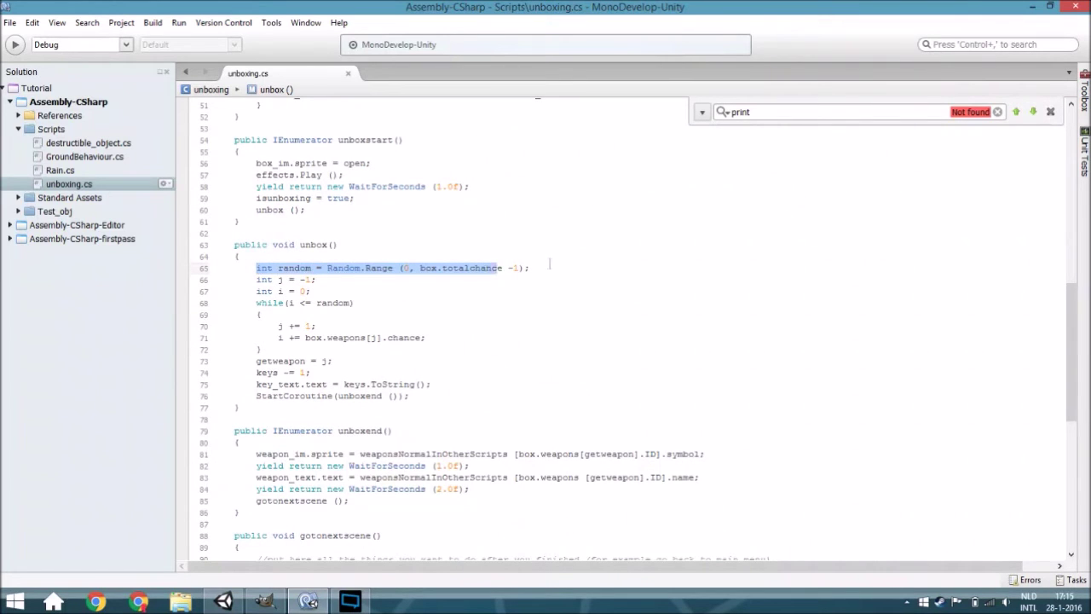
scroll(554, 267, down, 2)
click(462, 220)
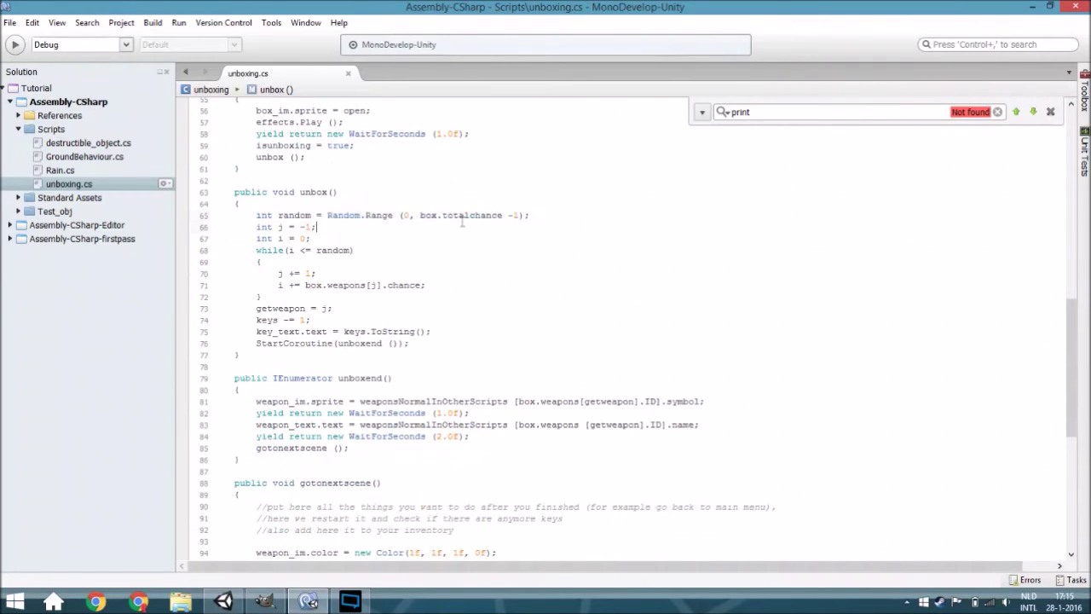
click(411, 214)
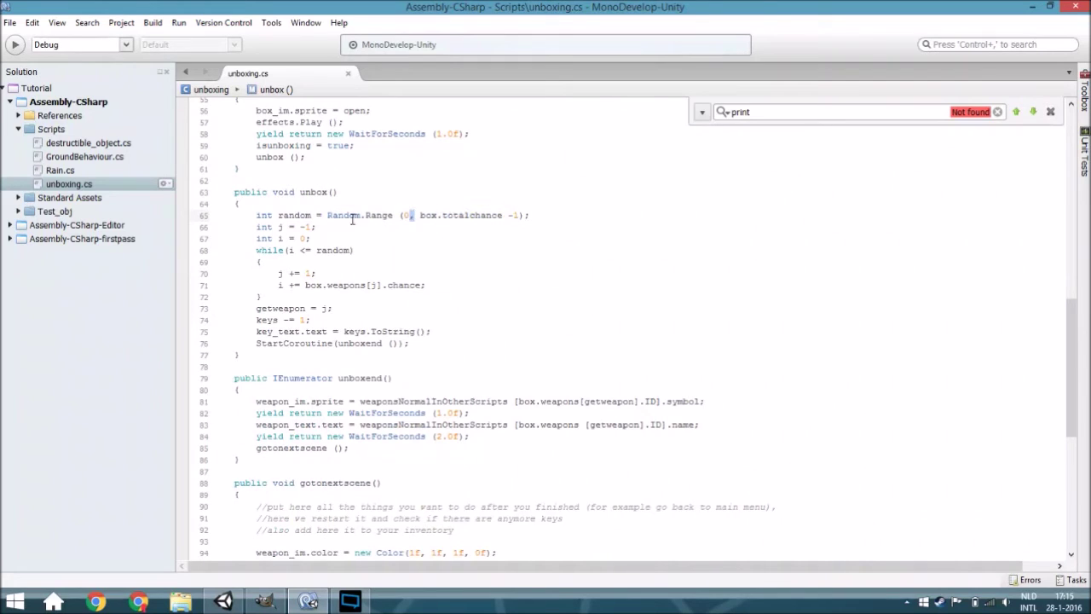
click(256, 226)
drag(256, 226, 317, 227)
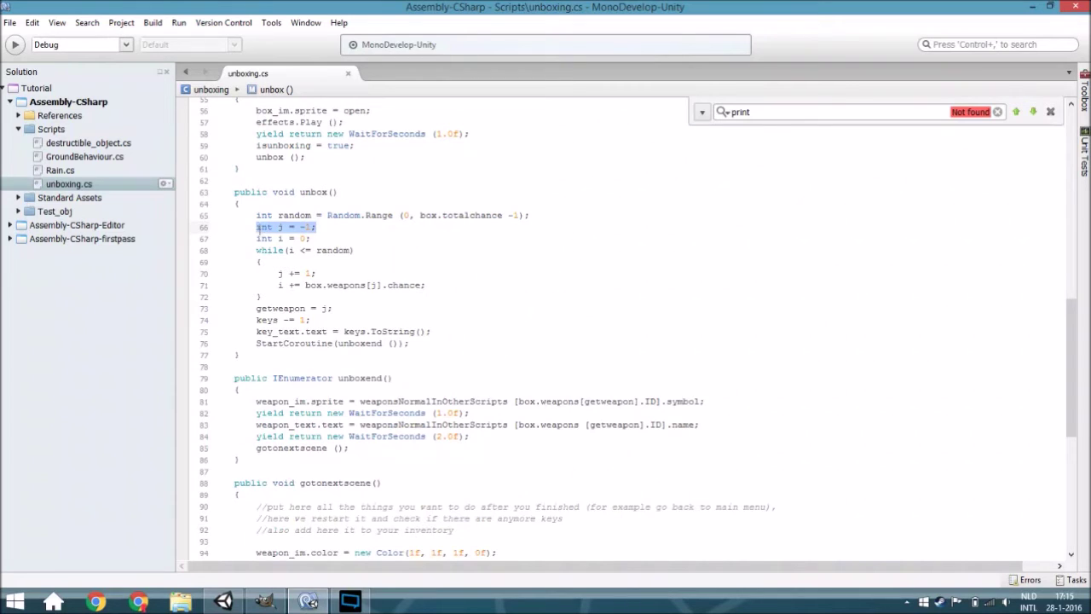
double_click(264, 239)
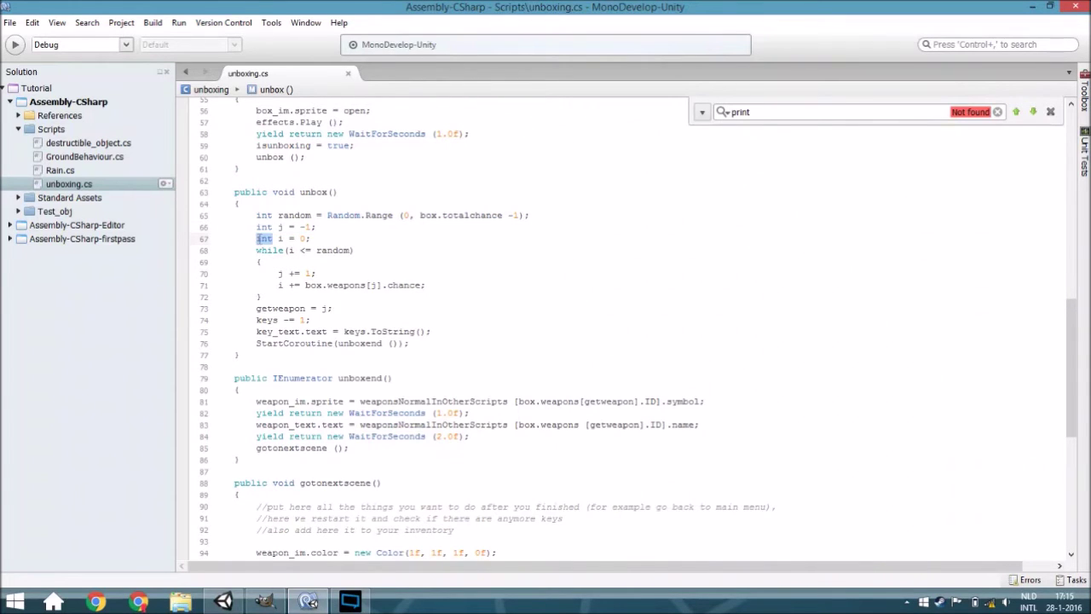
click(257, 239)
drag(256, 239, 325, 238)
click(317, 237)
double_click(290, 250)
double_click(280, 239)
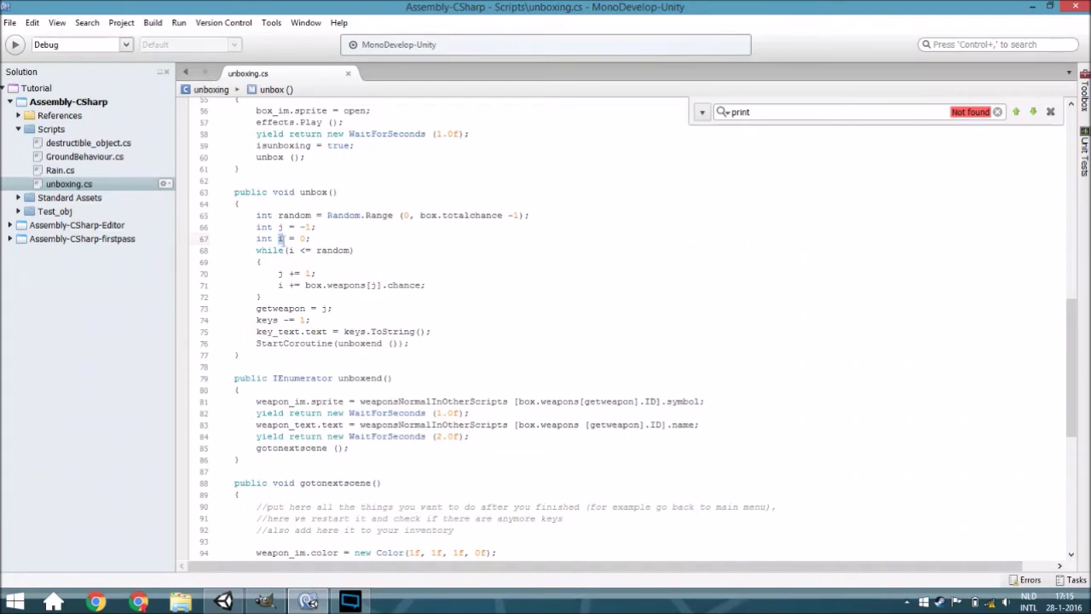
double_click(331, 251)
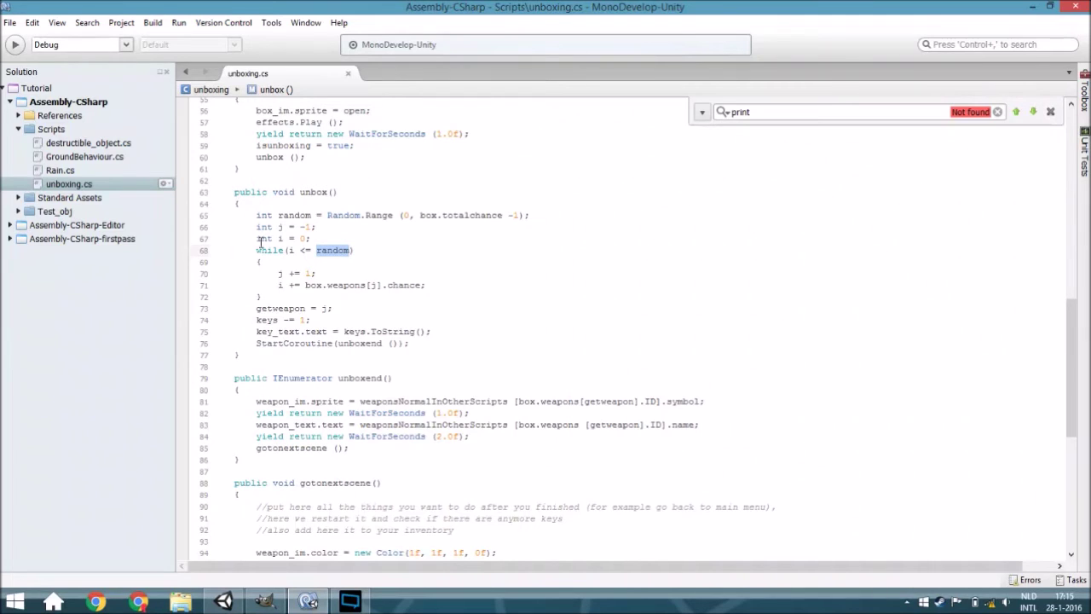
double_click(289, 249)
drag(274, 274, 324, 274)
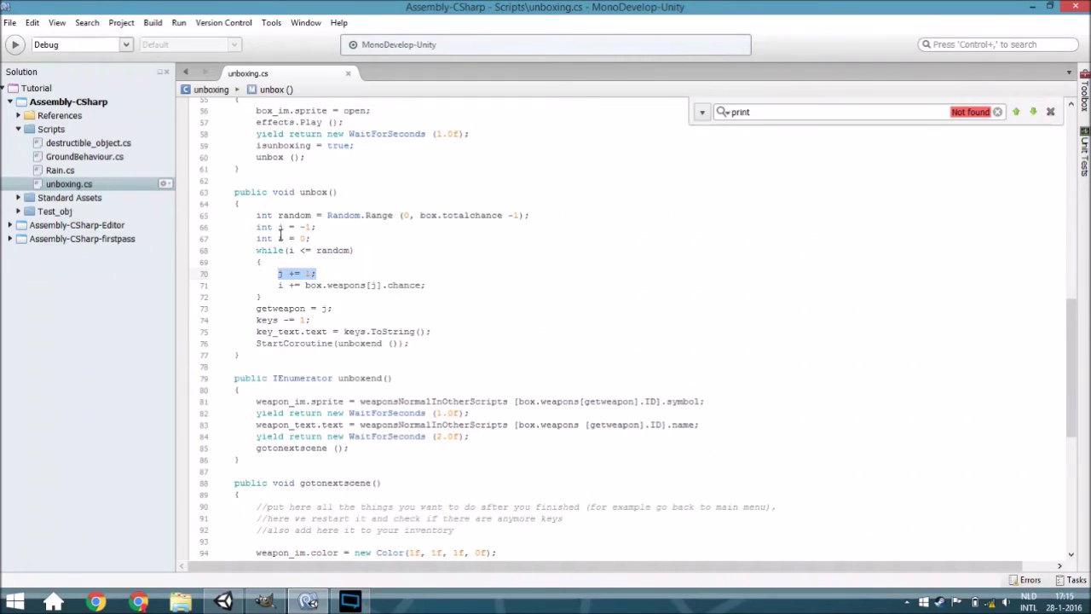
drag(277, 284, 426, 284)
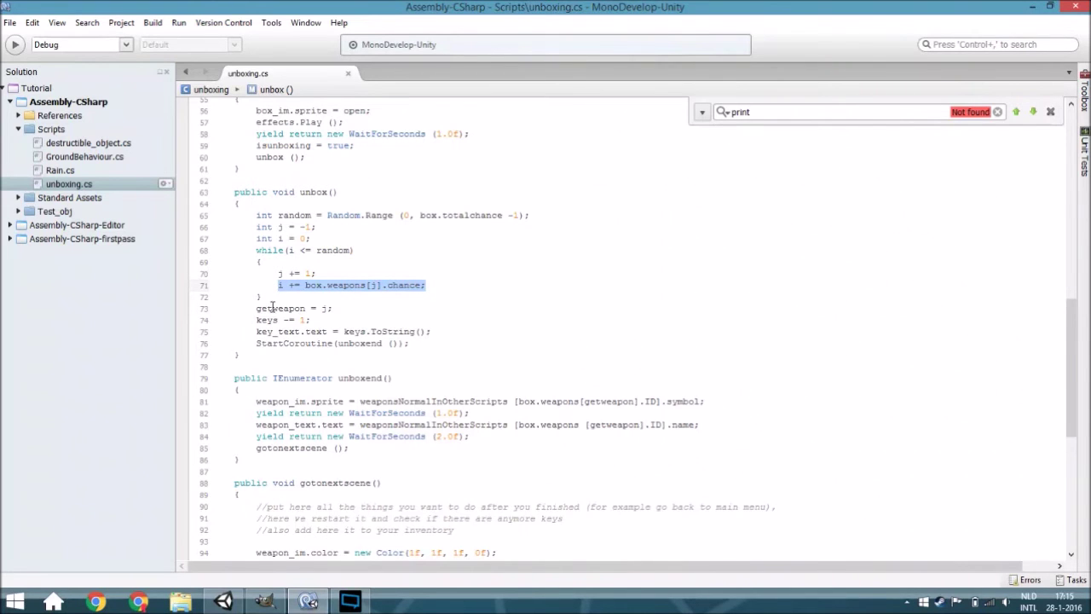
scroll(274, 306, down, 2)
click(258, 201)
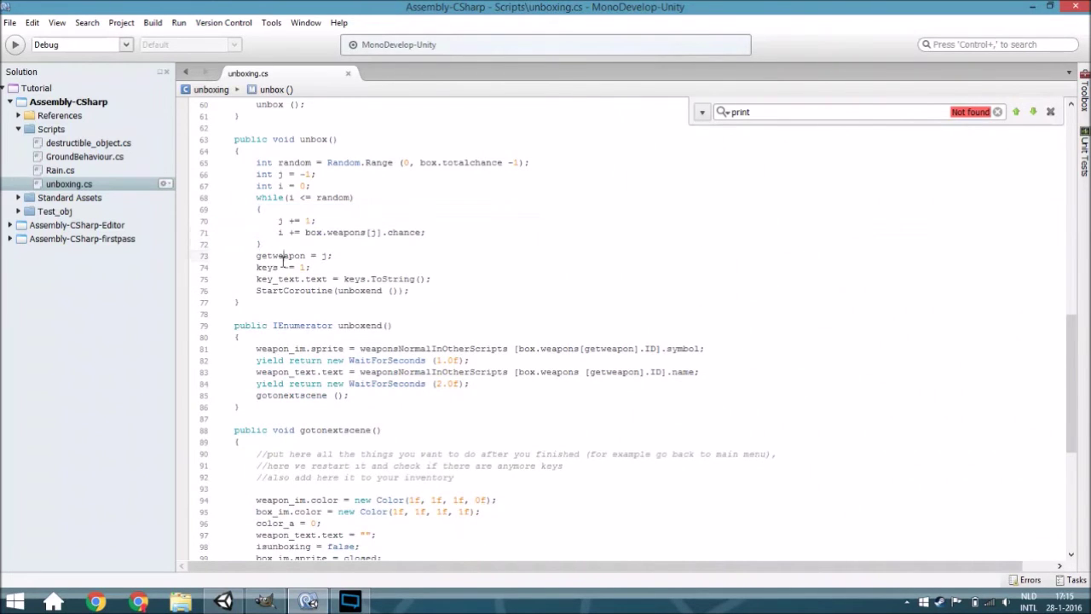
triple_click(283, 258)
click(300, 259)
scroll(298, 264, up, 7)
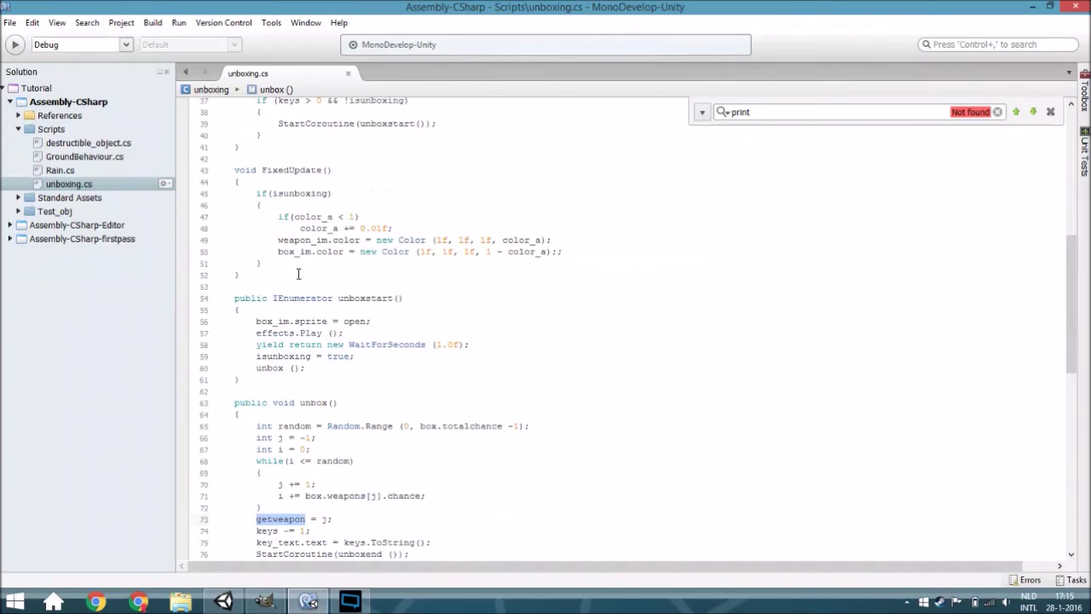
scroll(298, 264, up, 8)
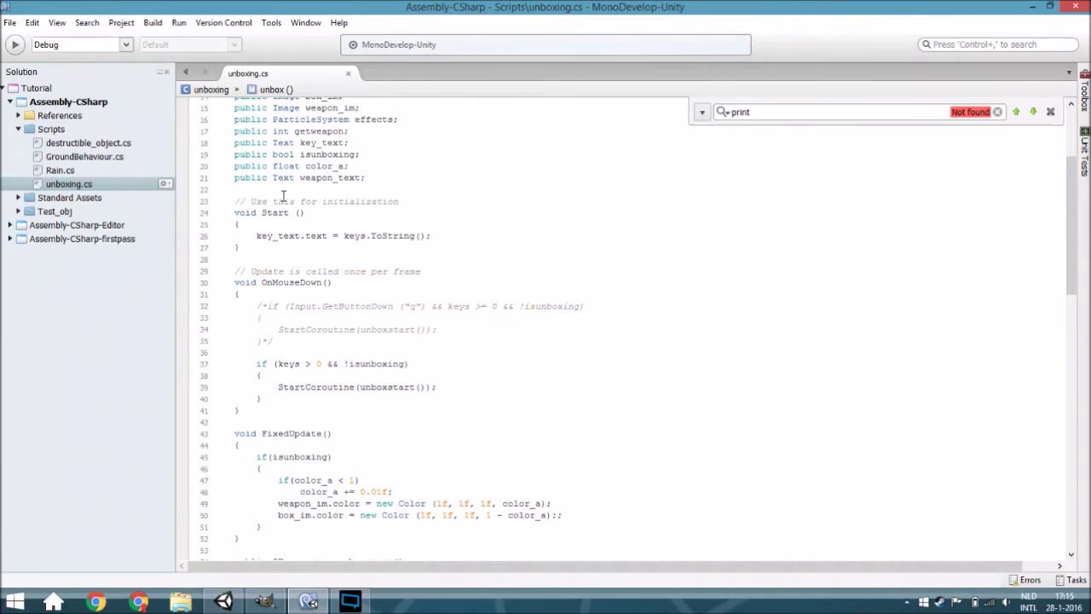
triple_click(245, 141)
scroll(329, 328, down, 9)
scroll(329, 328, down, 2)
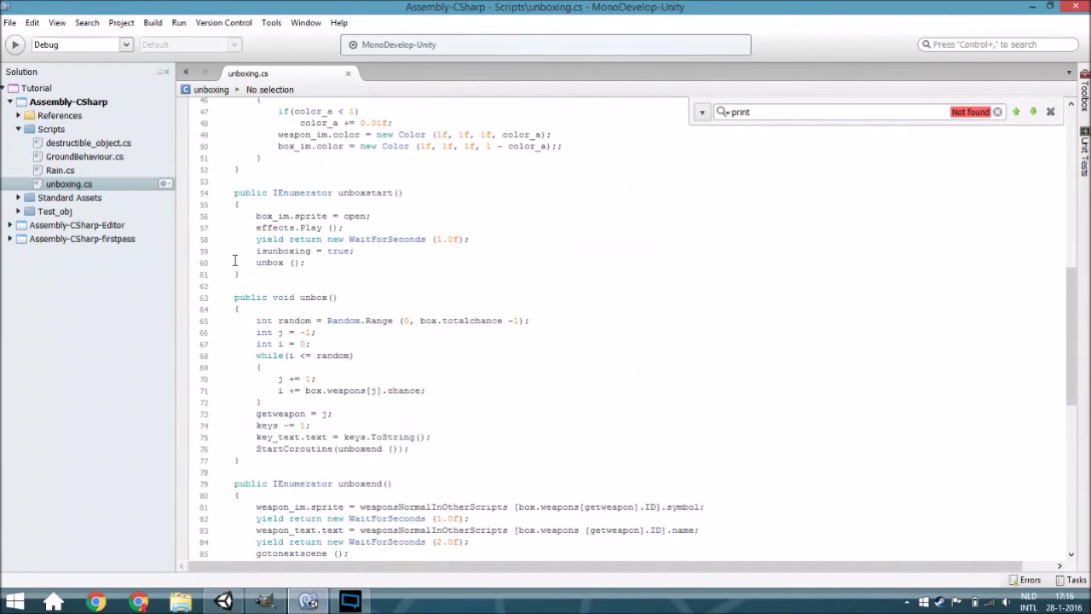
scroll(285, 310, down, 3)
drag(256, 227, 316, 227)
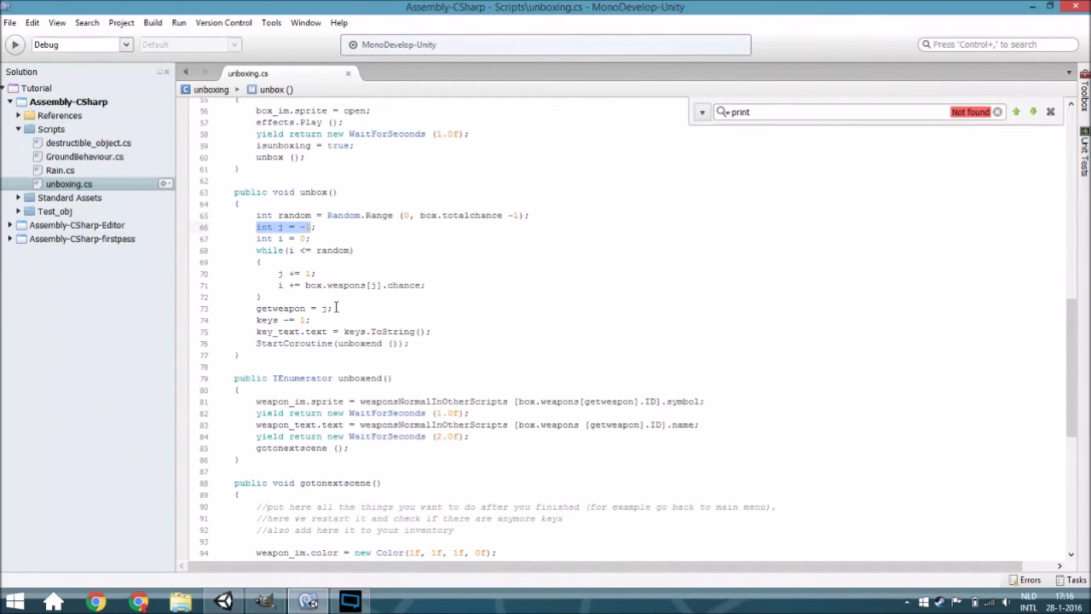
drag(256, 319, 308, 320)
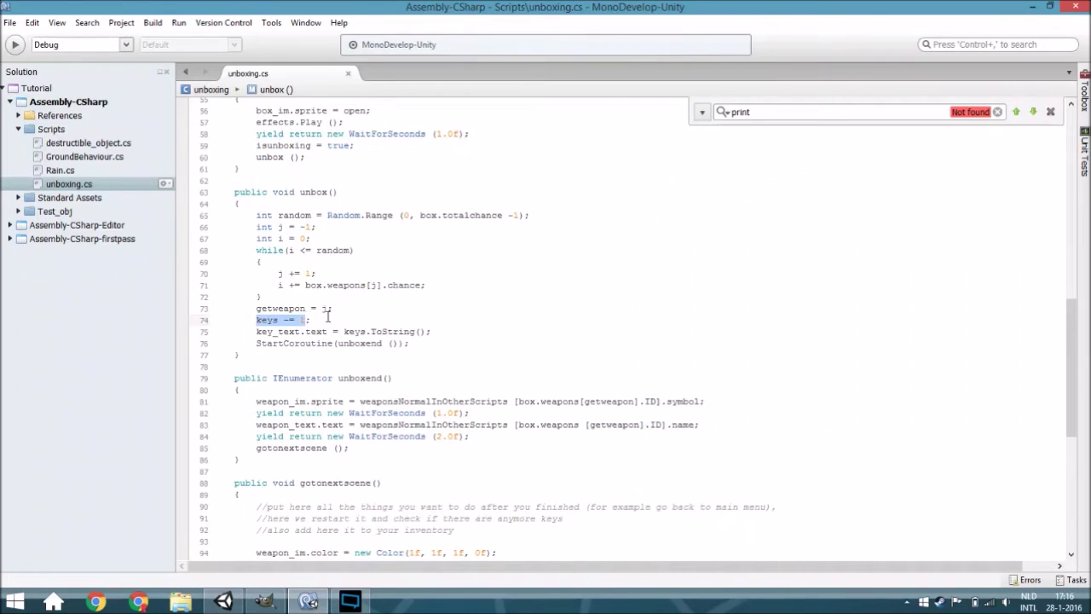
click(326, 319)
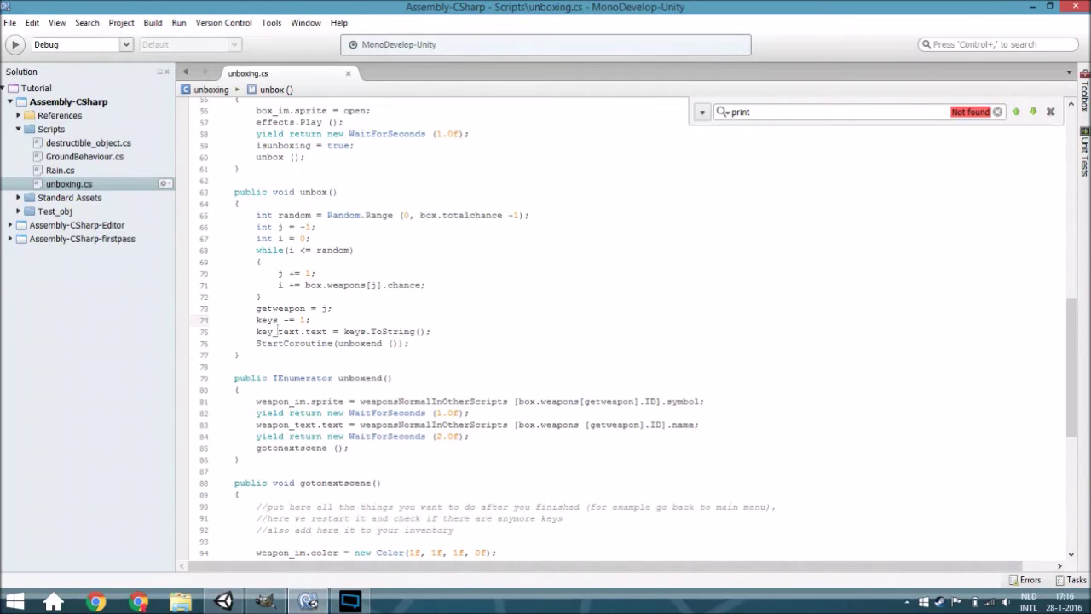
drag(257, 330, 299, 330)
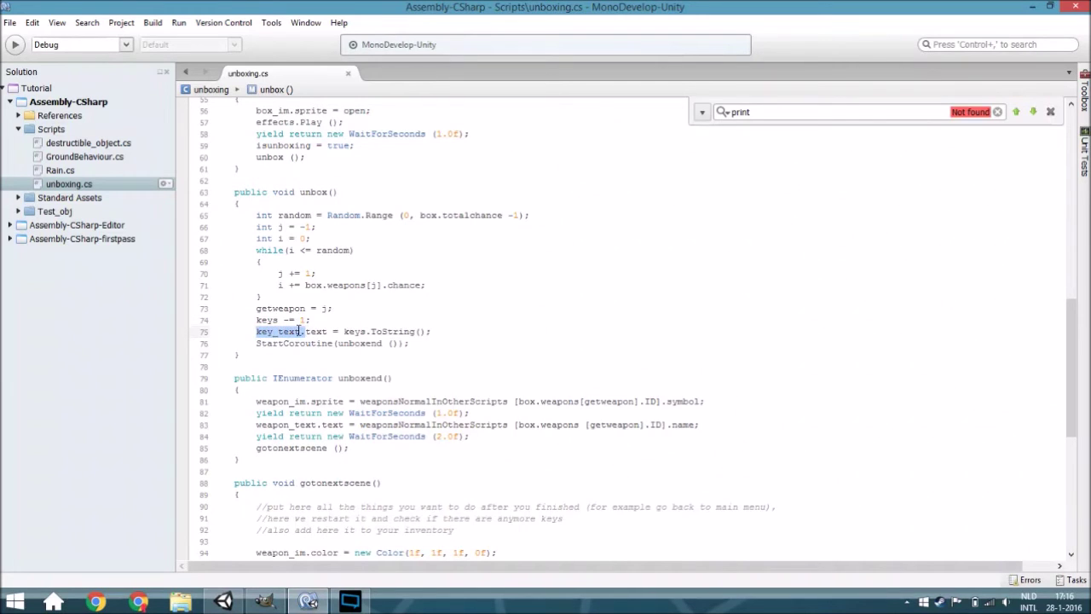
double_click(288, 331)
scroll(342, 307, down, 2)
click(364, 294)
double_click(365, 294)
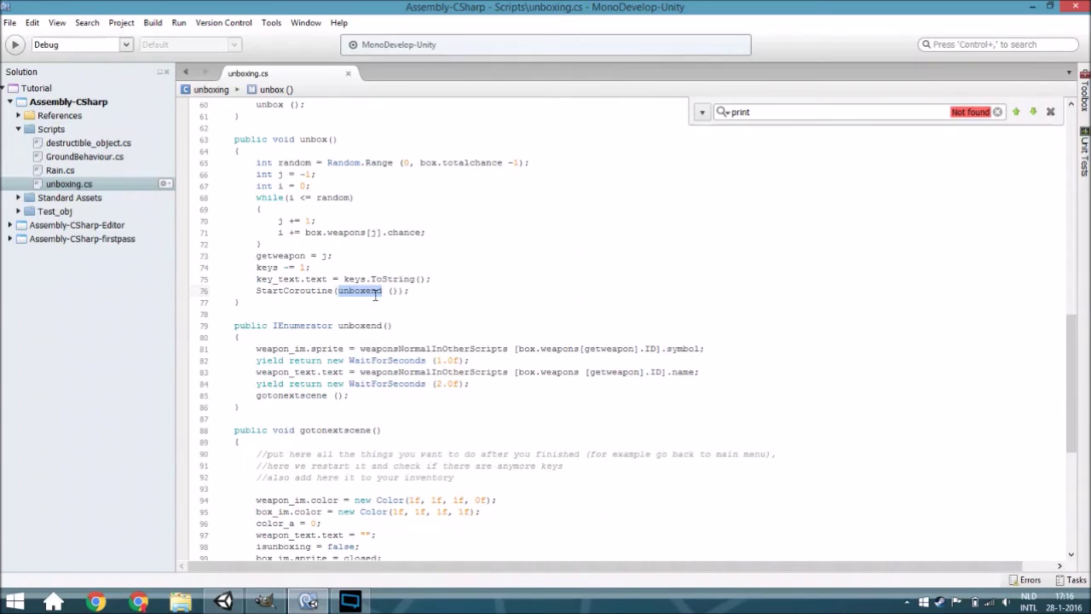
scroll(299, 334, down, 2)
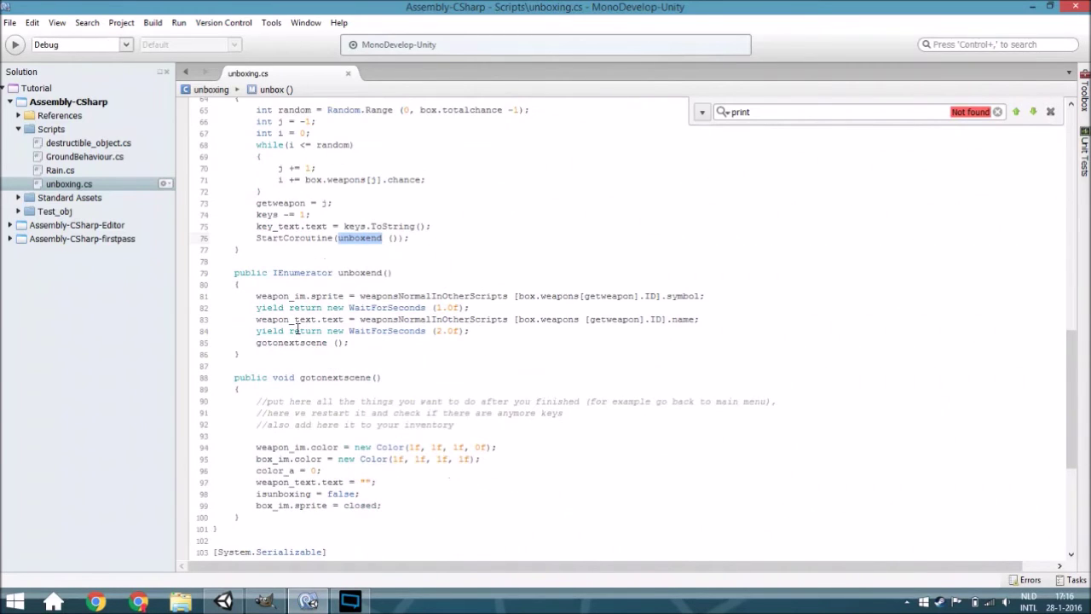
click(252, 300)
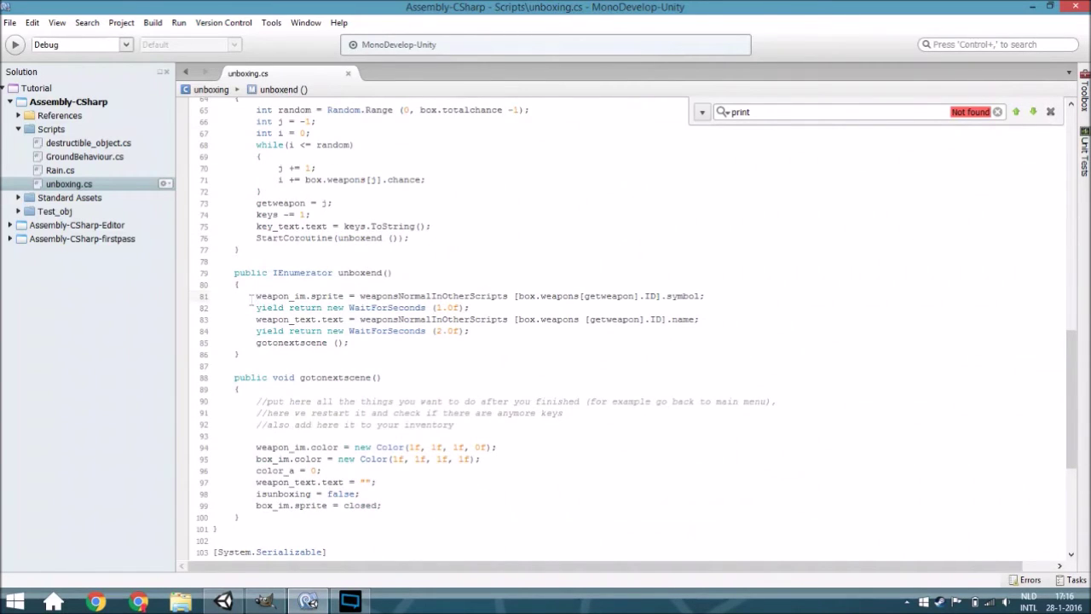
drag(252, 296, 515, 296)
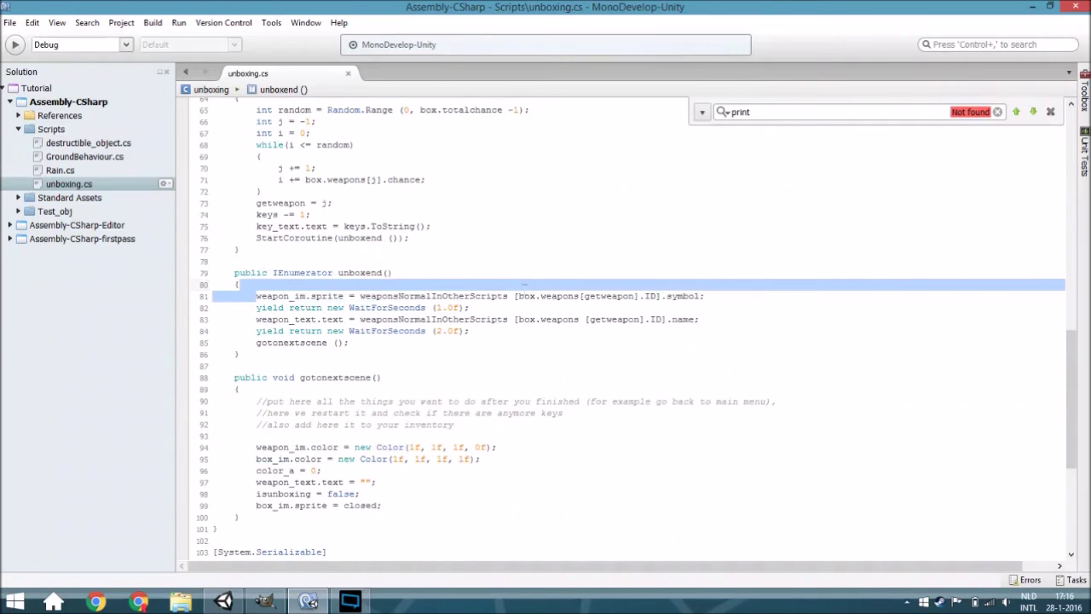
double_click(327, 296)
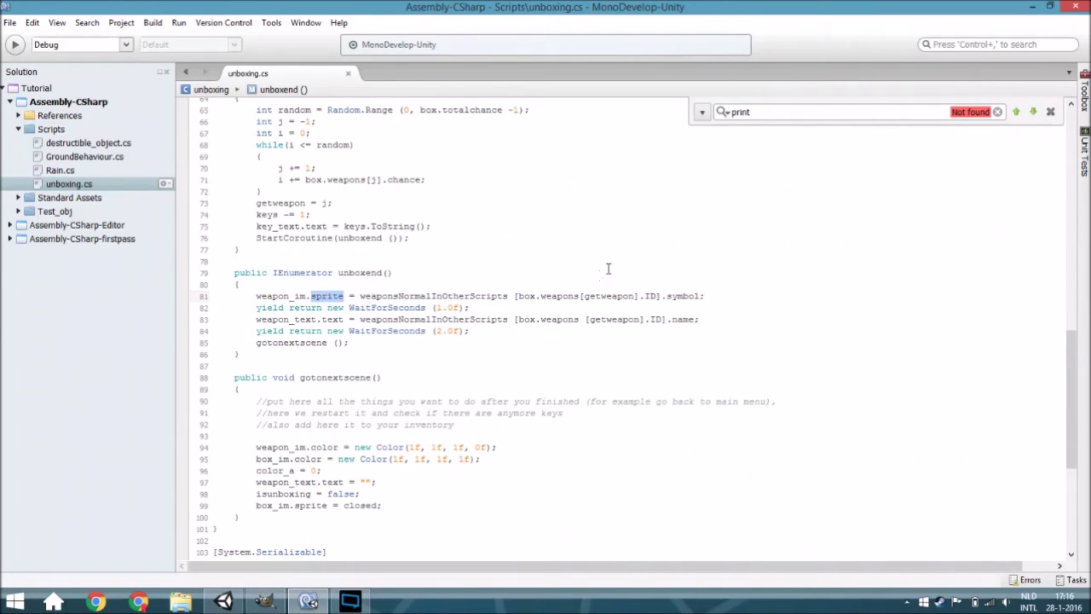
double_click(594, 295)
click(472, 309)
drag(458, 313, 252, 312)
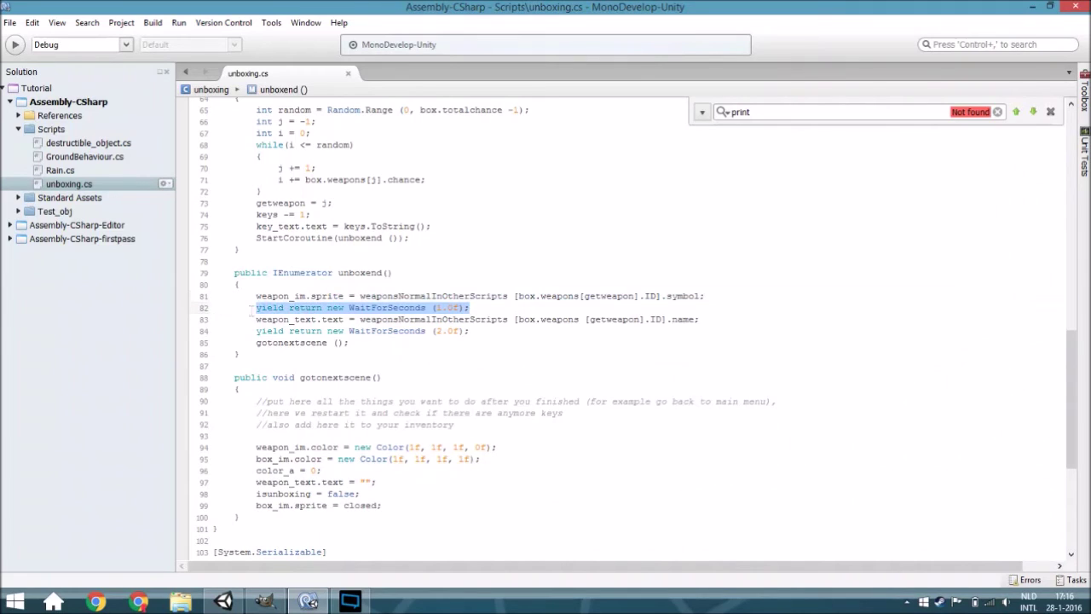
drag(254, 319, 596, 334)
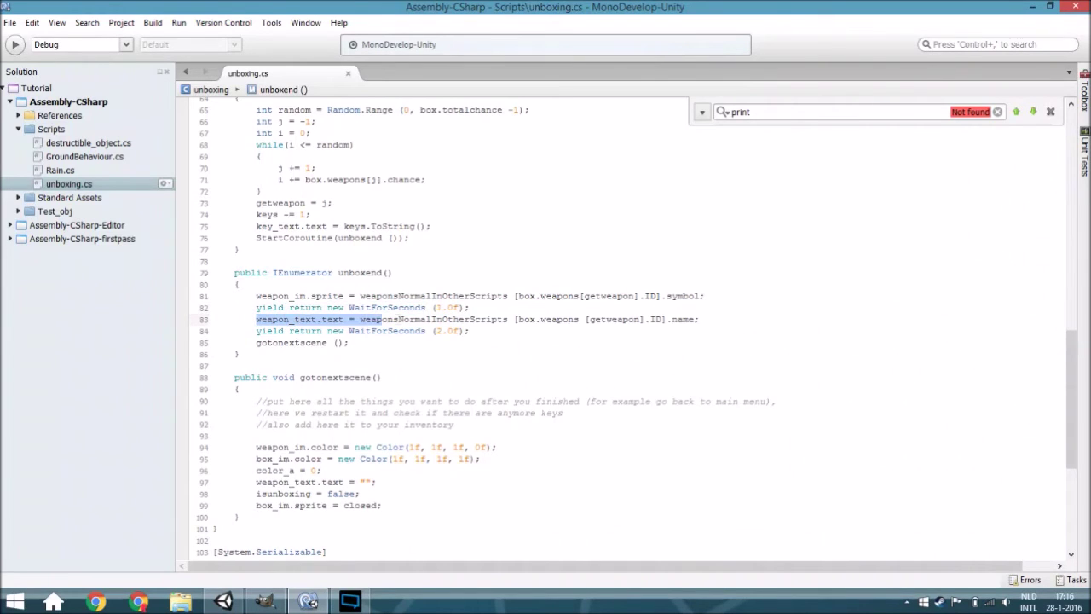
click(471, 331)
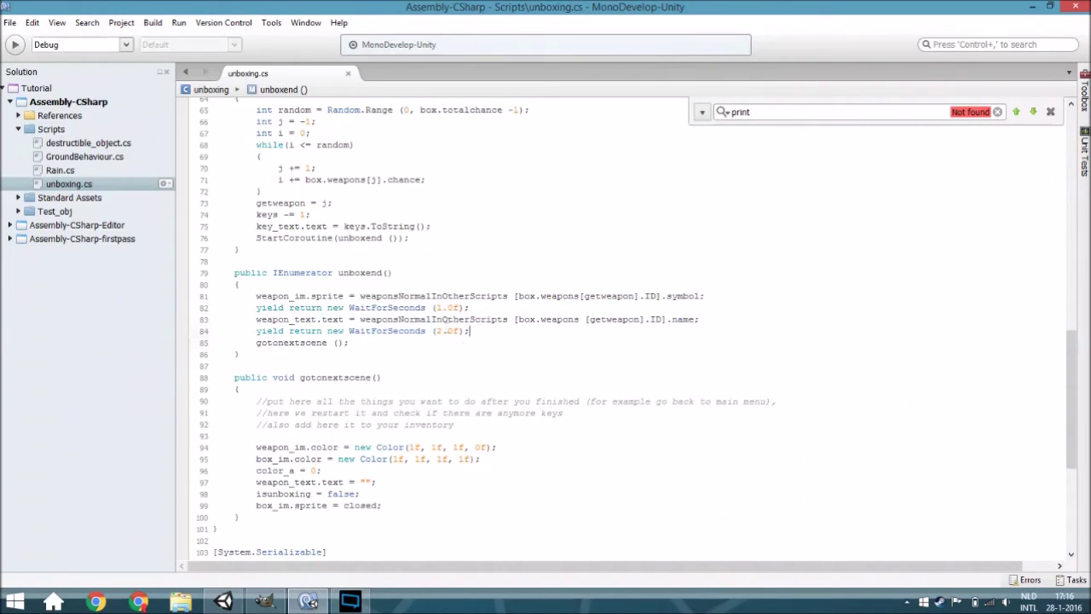
drag(470, 331, 360, 331)
scroll(284, 318, down, 2)
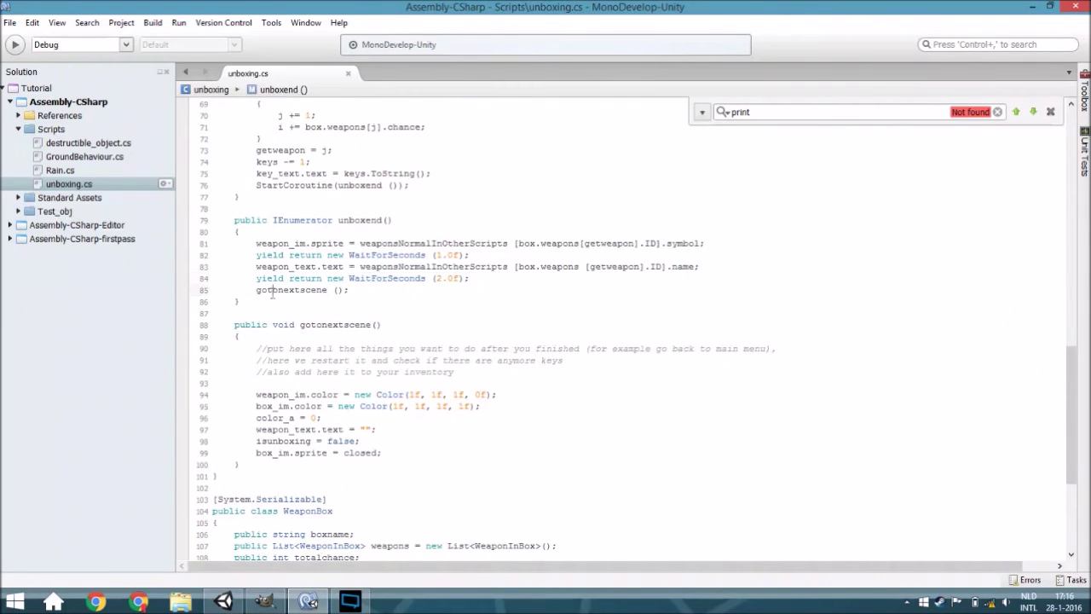
double_click(270, 290)
scroll(325, 389, down, 2)
scroll(325, 389, down, 2)
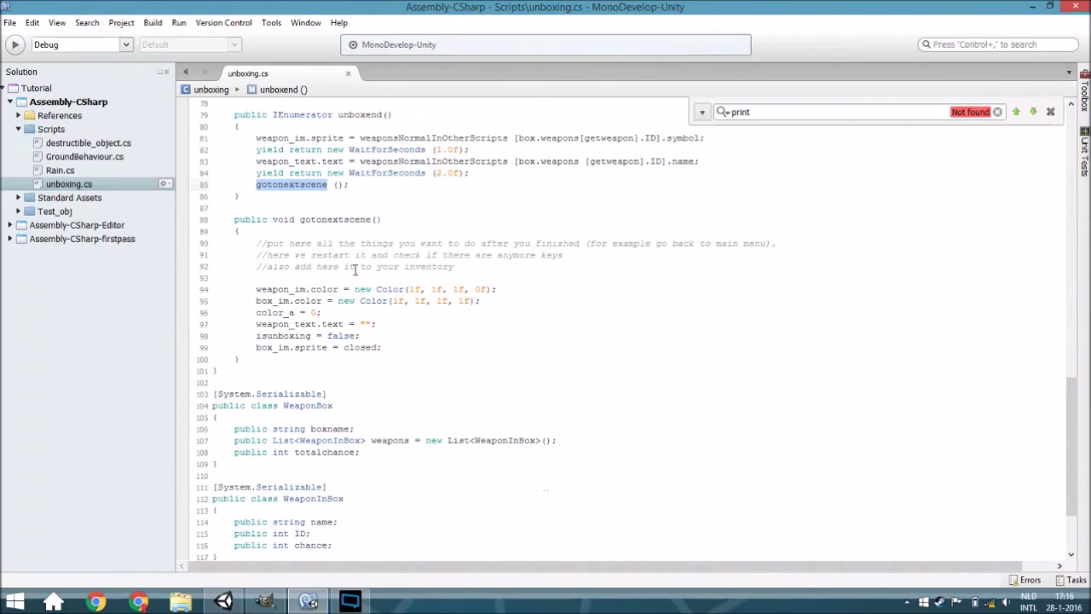
mouse_move(296, 243)
mouse_down()
mouse_move(377, 255)
mouse_move(666, 245)
mouse_up()
click(581, 247)
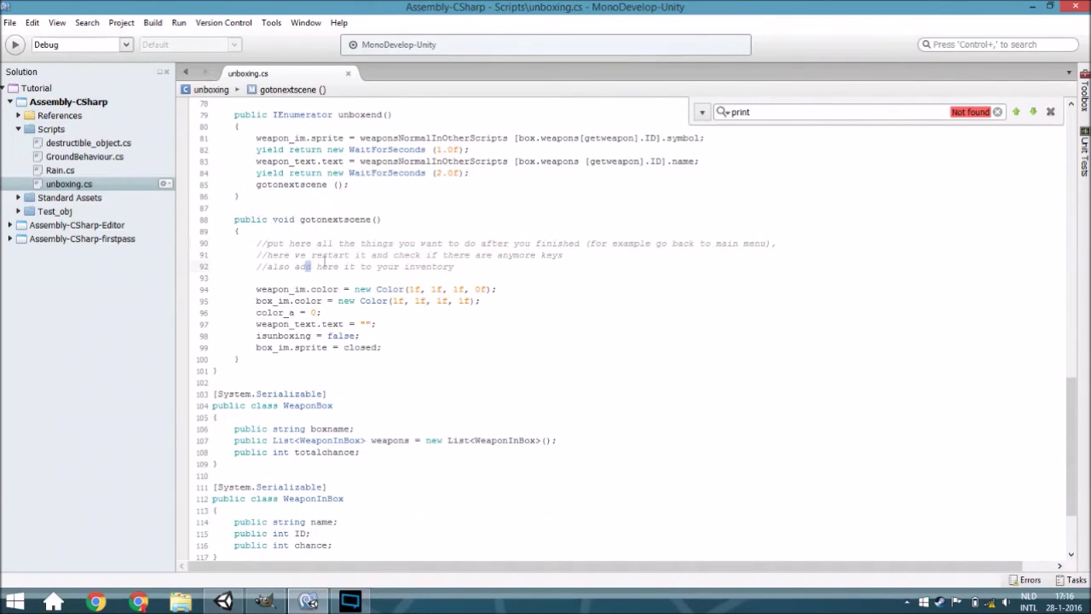
drag(343, 255, 537, 260)
click(540, 260)
drag(268, 266, 443, 271)
click(445, 277)
click(289, 289)
drag(256, 289, 307, 291)
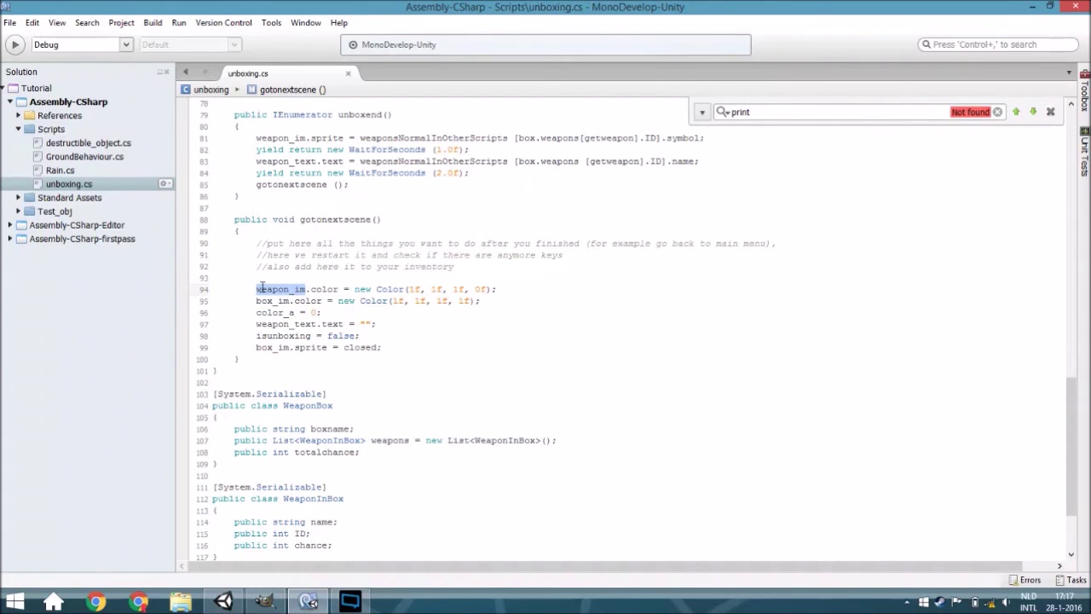
double_click(328, 289)
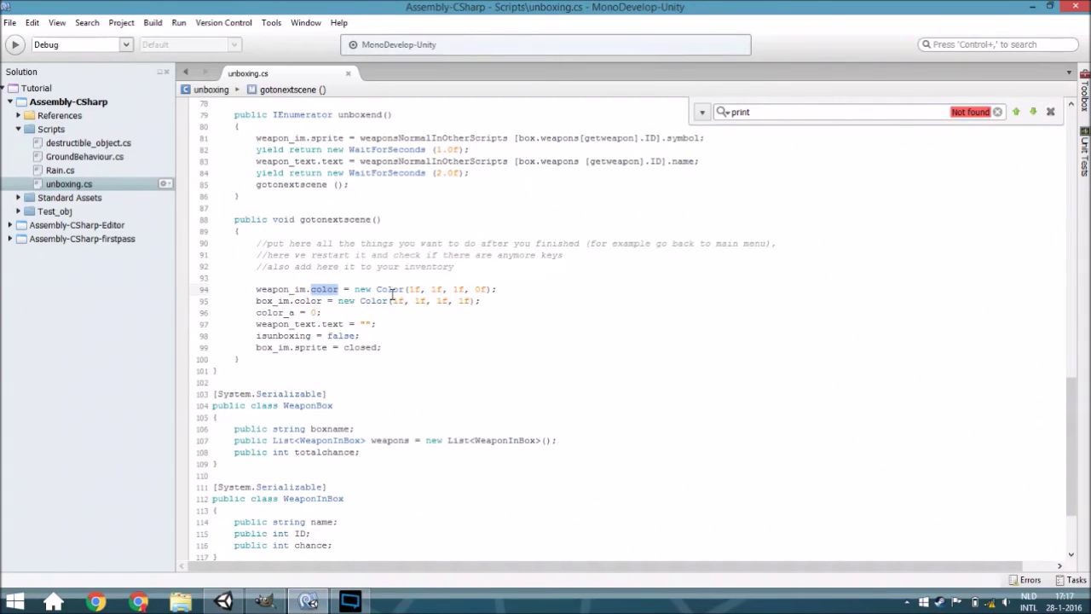
click(422, 291)
click(484, 289)
click(450, 301)
double_click(462, 300)
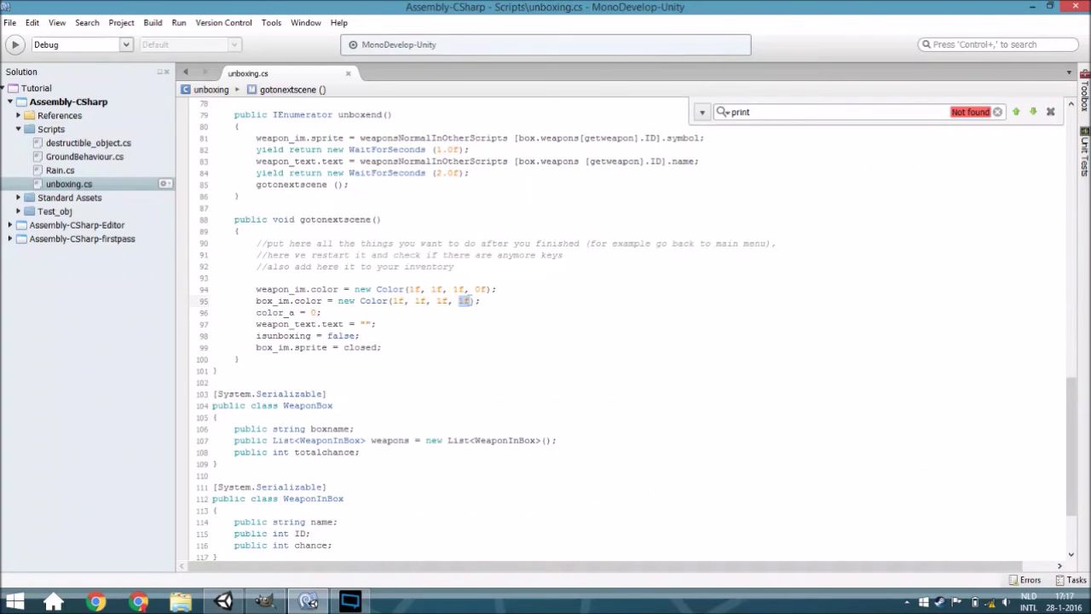
click(463, 300)
click(256, 314)
drag(254, 314, 320, 314)
scroll(322, 312, up, 6)
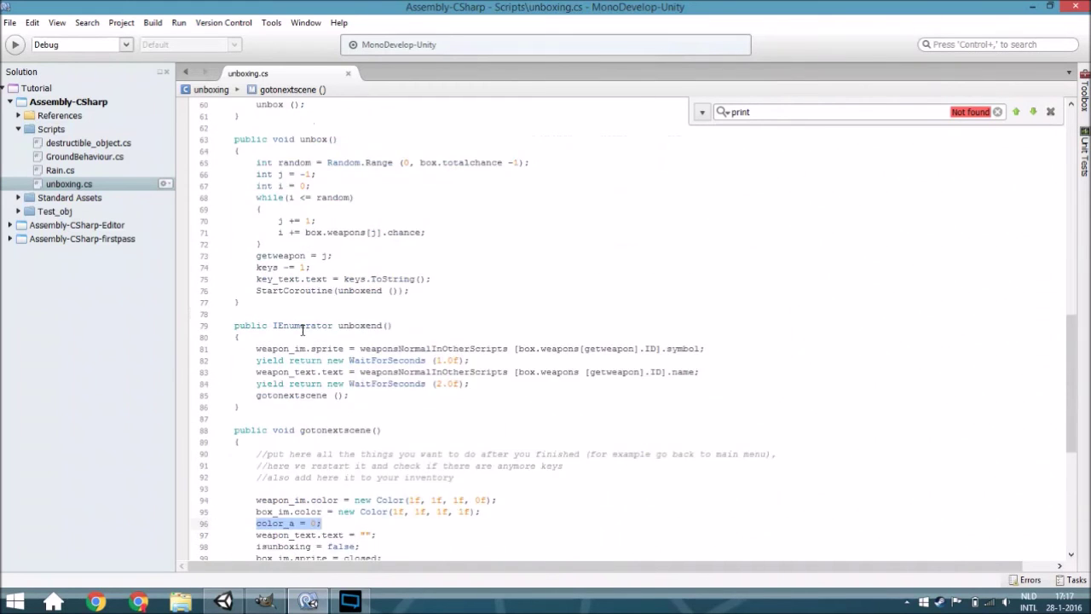
scroll(311, 321, up, 7)
scroll(302, 330, up, 3)
click(278, 273)
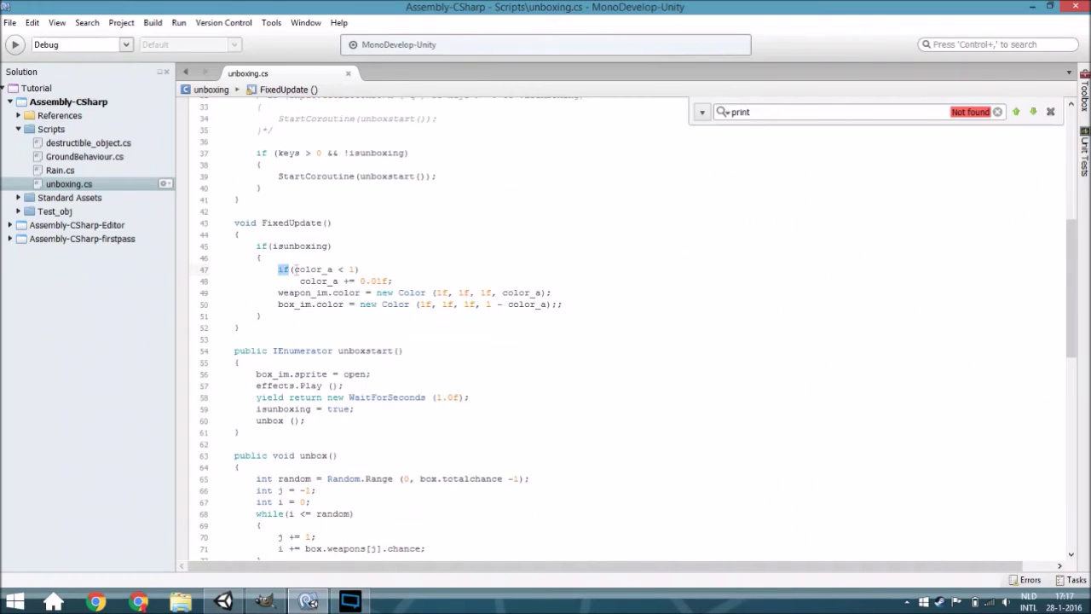
drag(278, 269, 552, 303)
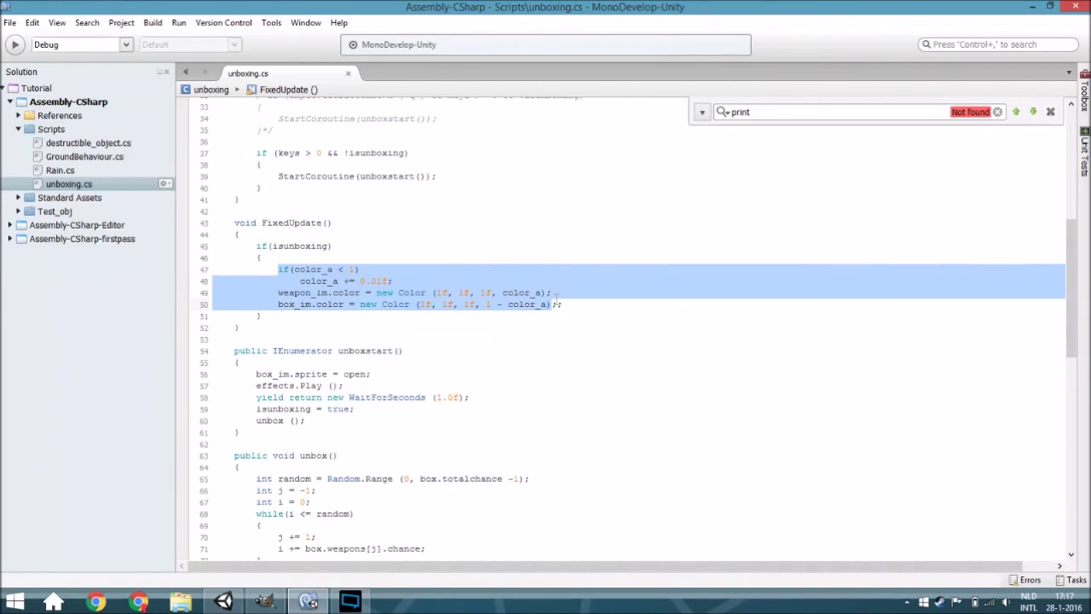
click(358, 269)
double_click(309, 271)
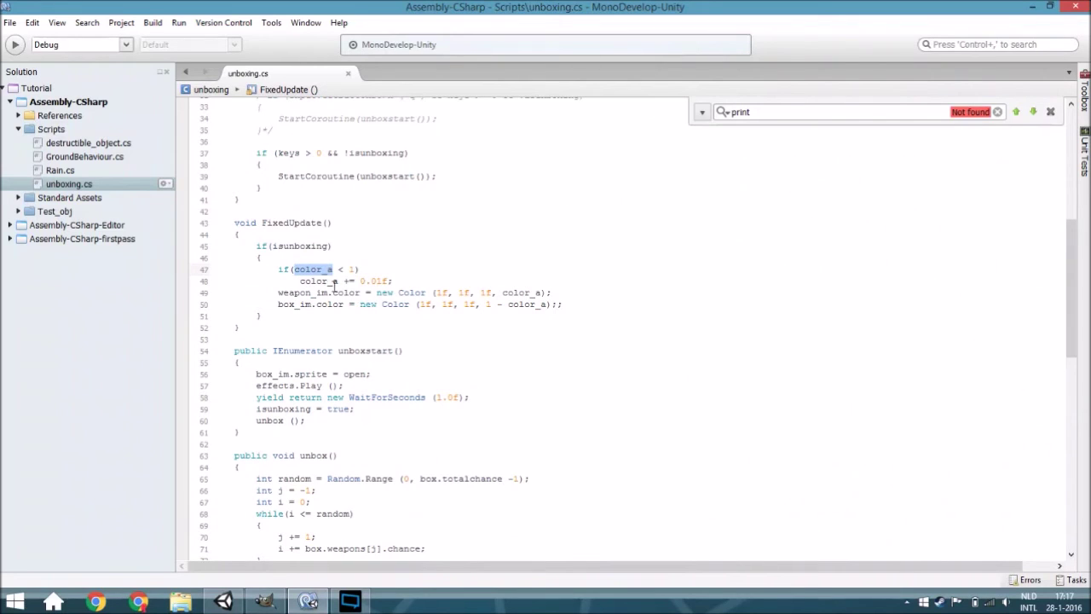
double_click(321, 281)
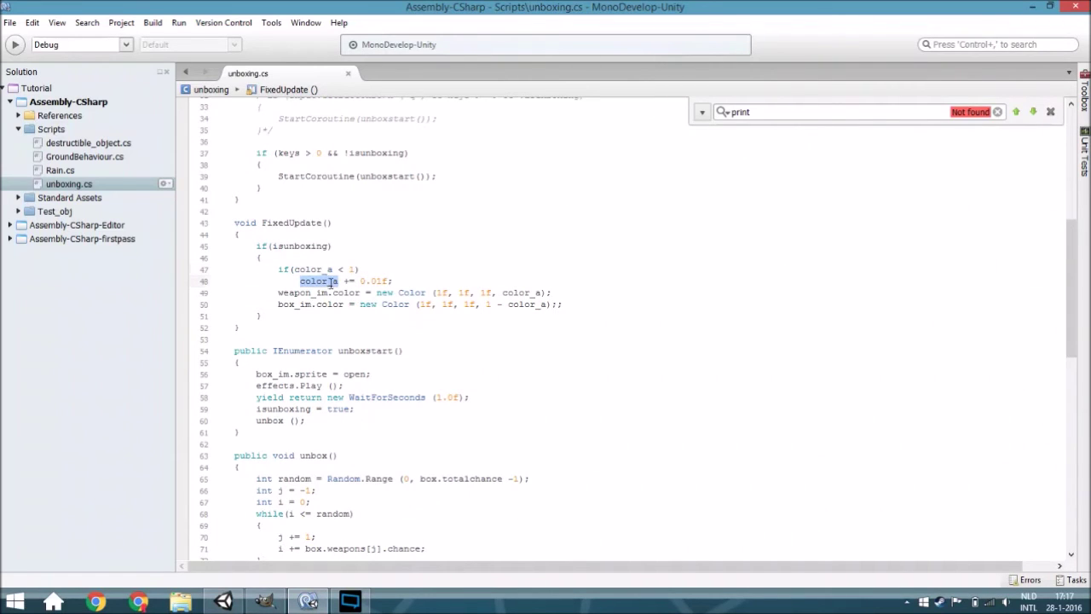
key(Left)
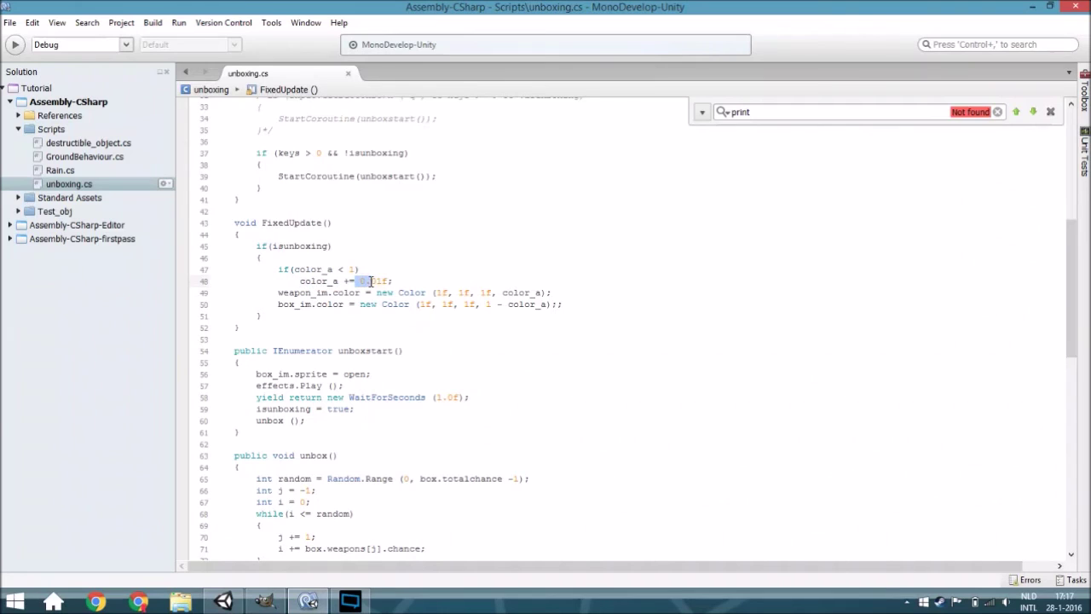
drag(359, 281, 395, 281)
click(412, 282)
click(275, 292)
double_click(293, 292)
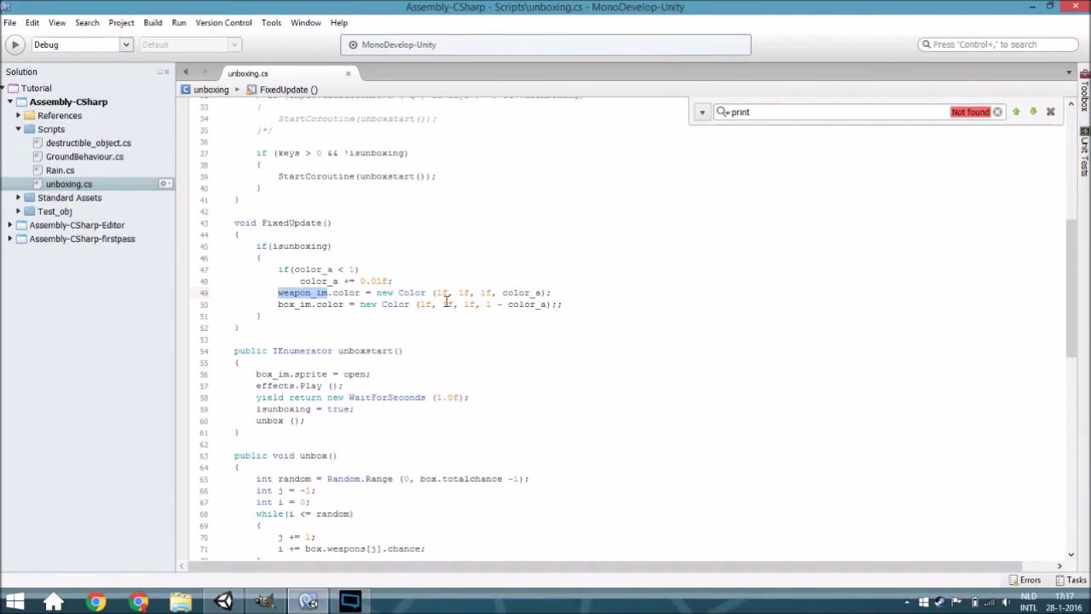
triple_click(278, 304)
click(509, 306)
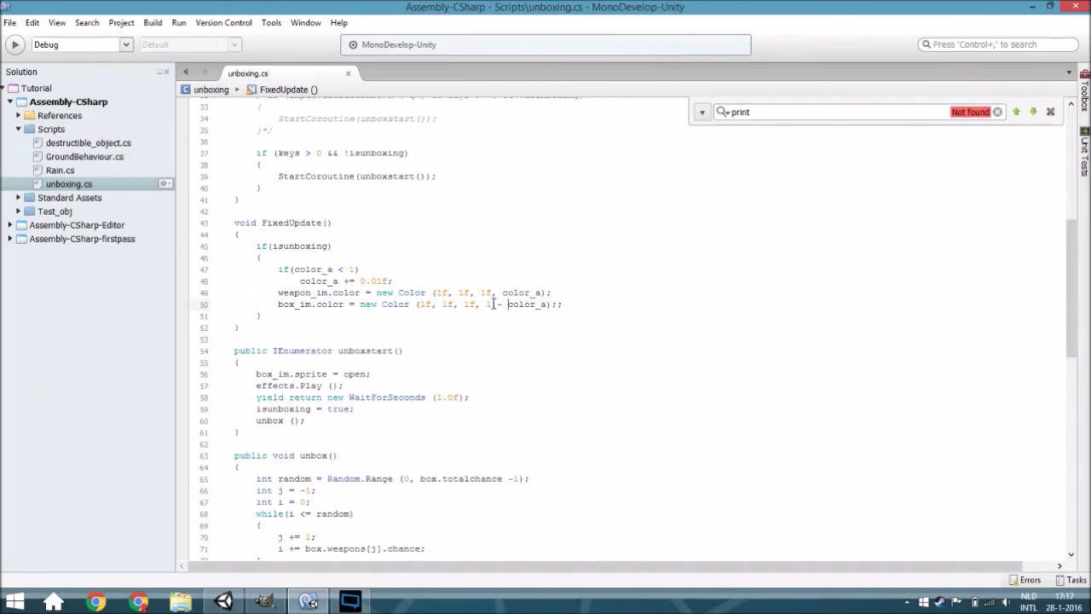
double_click(526, 304)
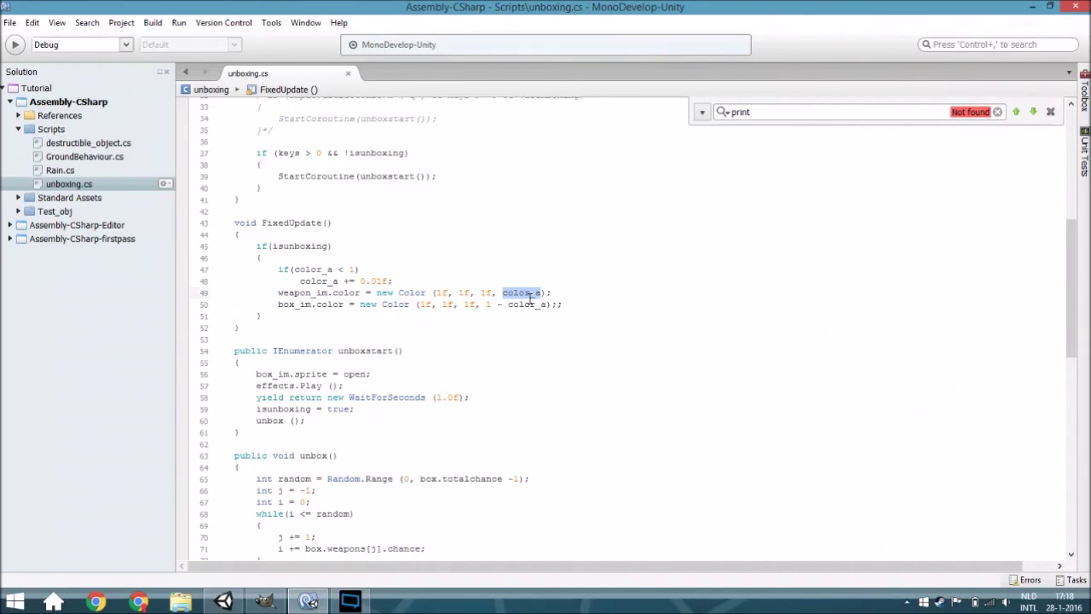
double_click(528, 305)
scroll(526, 309, down, 5)
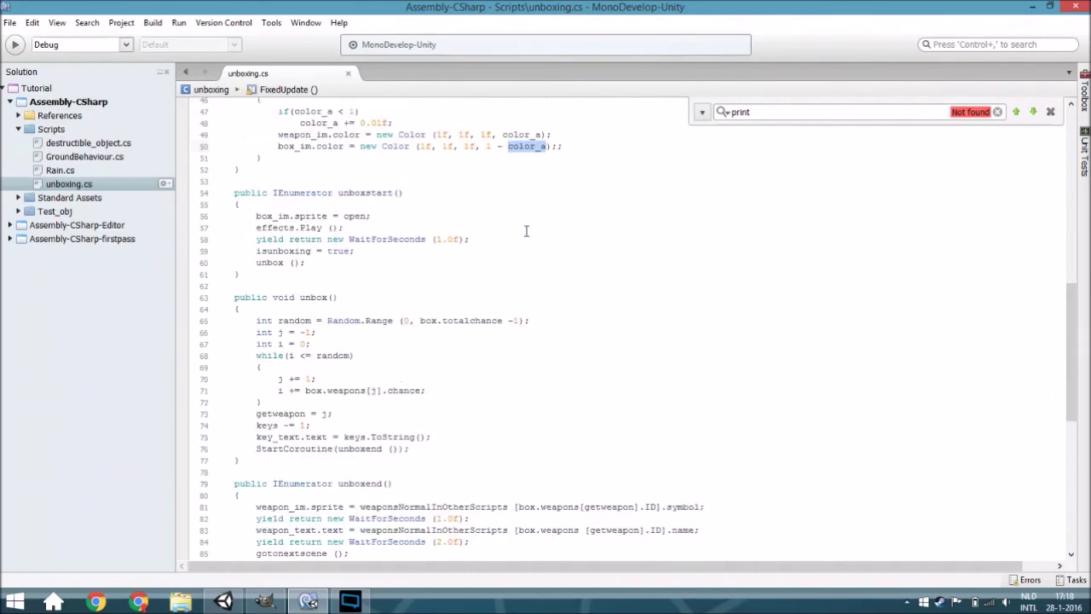
Delete the doubled semicolon on line 50 and save unboxing.cs
scroll(523, 231, up, 2)
click(566, 200)
key(BackSpace)
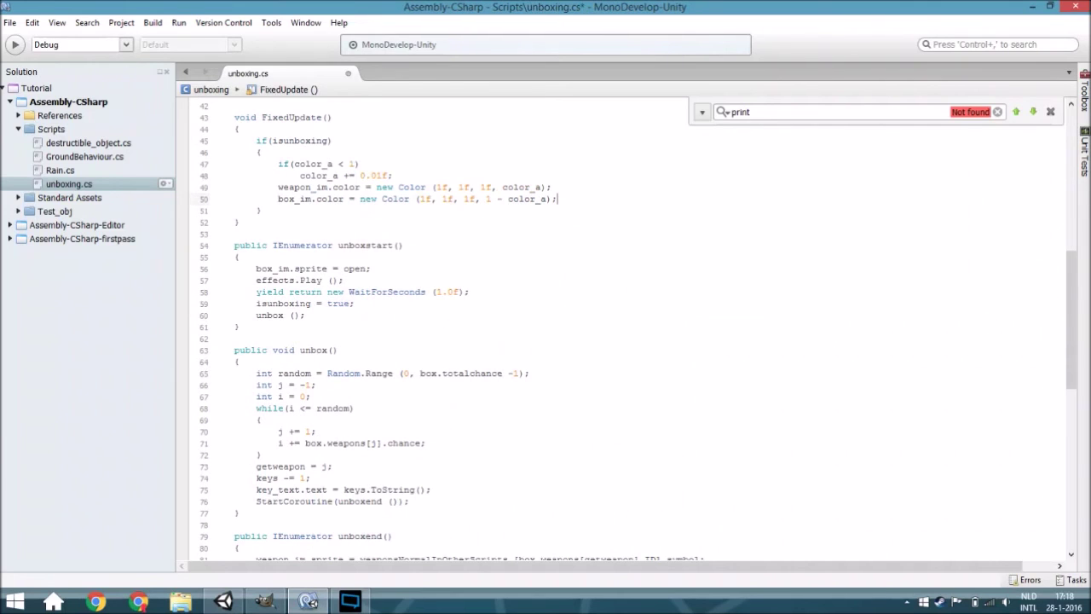
key(ctrl+s)
Review gotonextscene's resets: box colour, color_a, weapon text, isunboxing and closed sprite
scroll(537, 281, down, 8)
scroll(484, 326, down, 7)
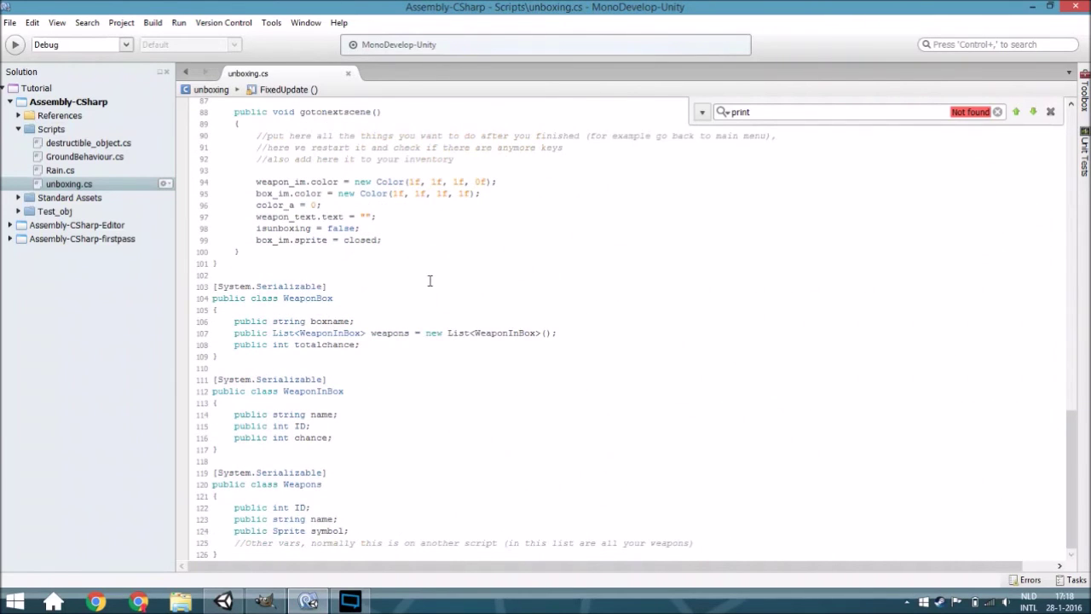
scroll(429, 280, up, 3)
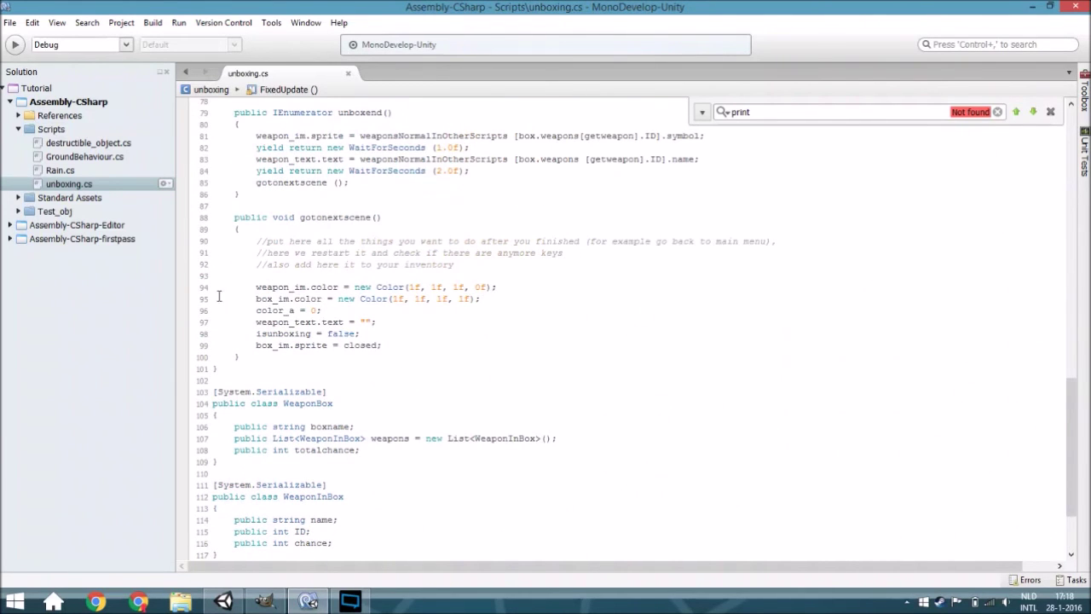
drag(256, 298, 490, 299)
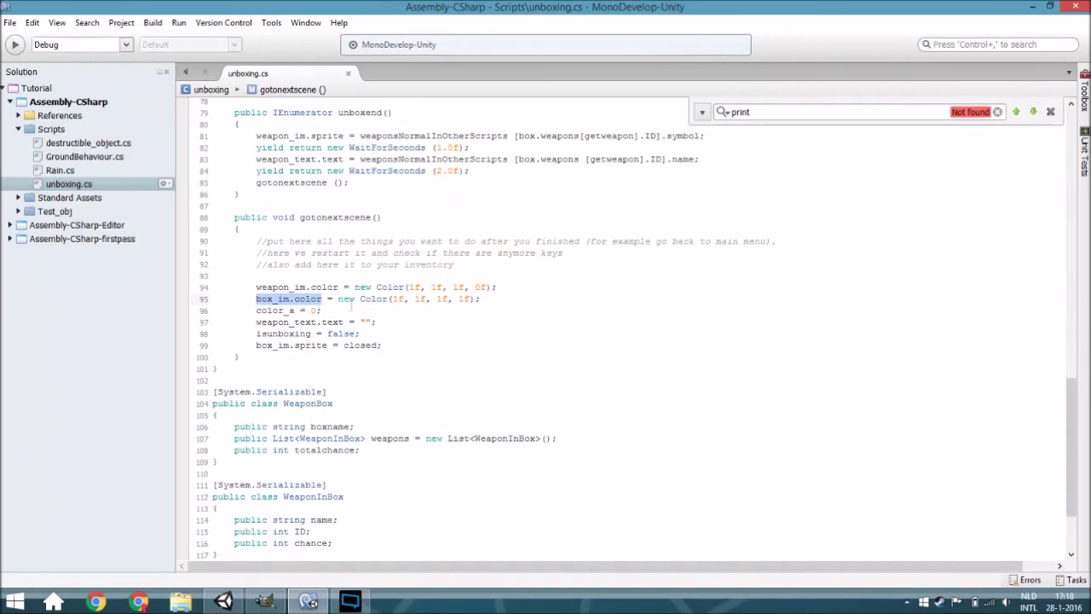
click(491, 297)
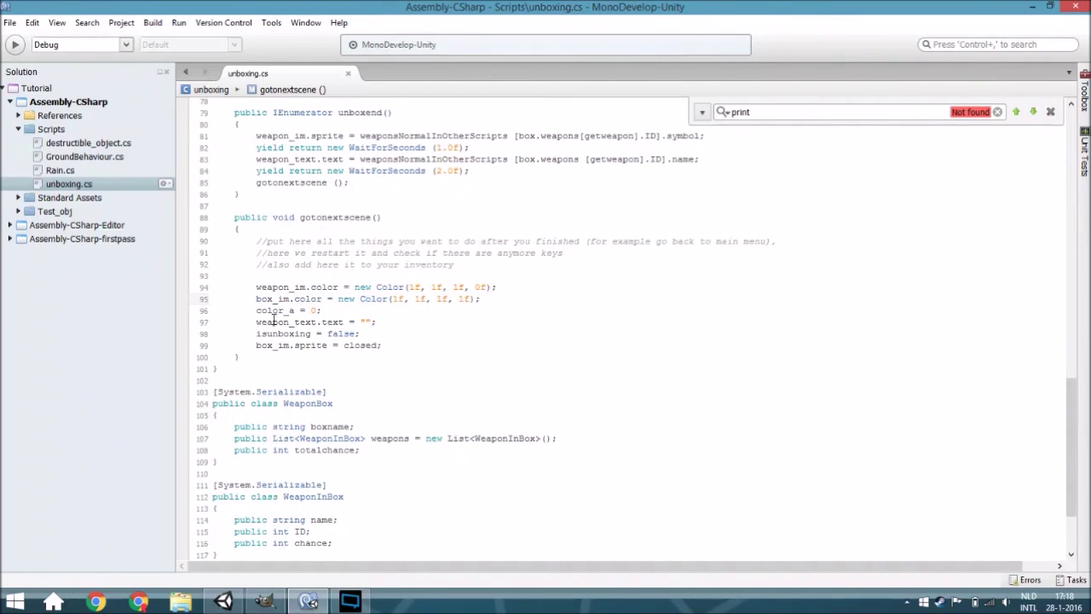
drag(256, 311, 321, 310)
click(321, 310)
double_click(266, 323)
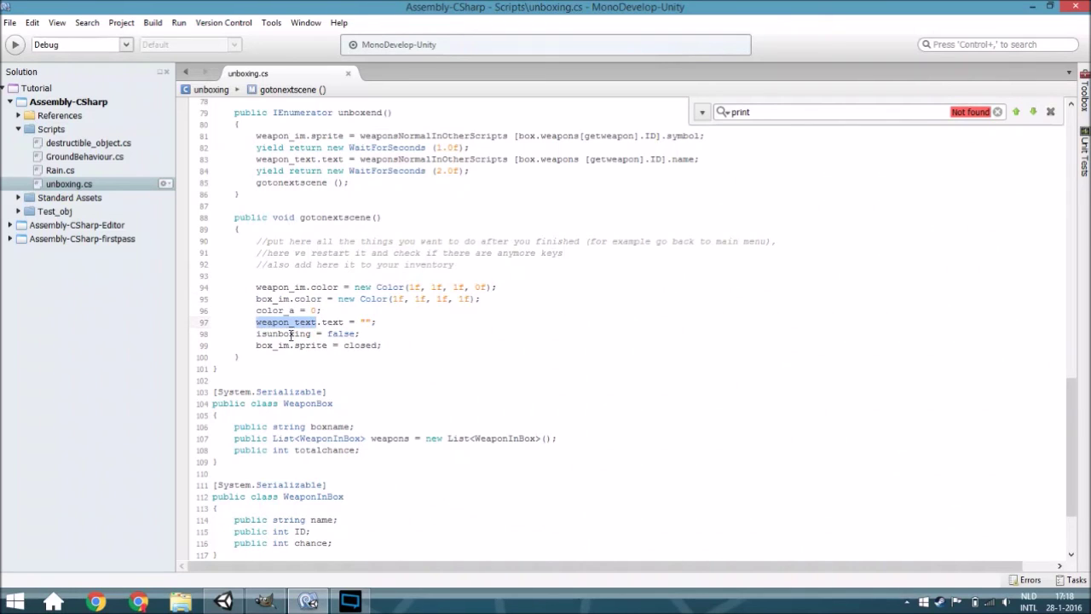
double_click(290, 335)
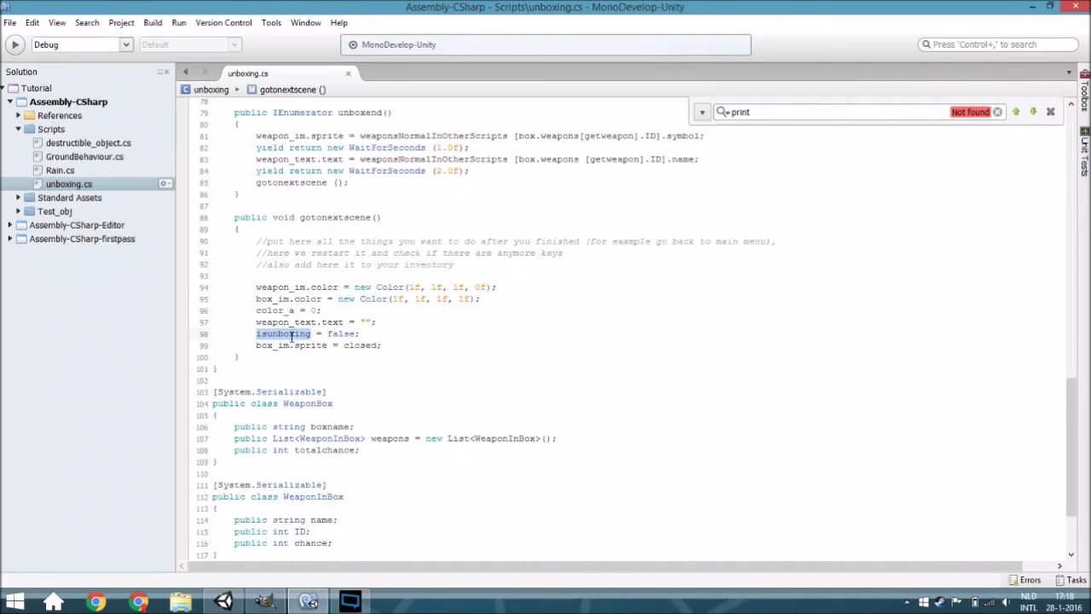
double_click(281, 345)
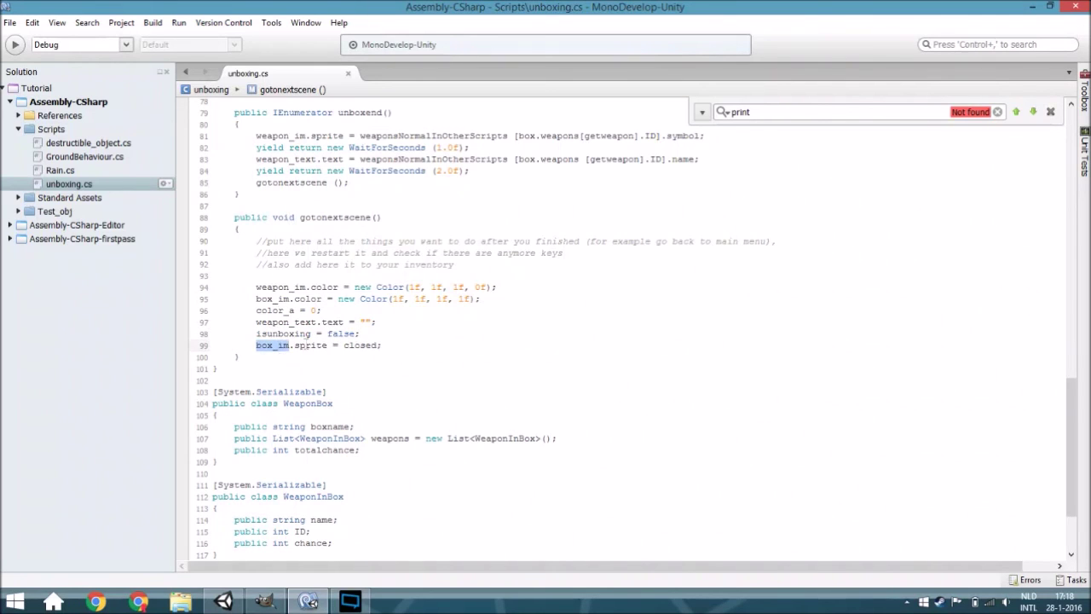
double_click(310, 345)
double_click(359, 345)
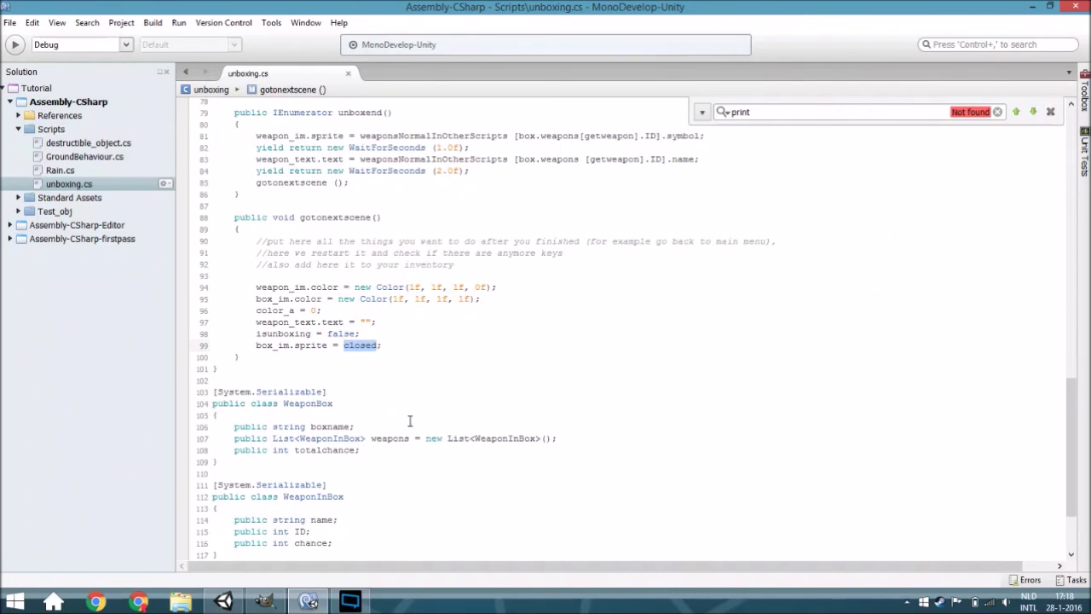
Scroll through the script and place the caret inside the unbox method
scroll(409, 421, down, 3)
scroll(392, 452, up, 6)
scroll(329, 511, up, 5)
scroll(345, 479, up, 1)
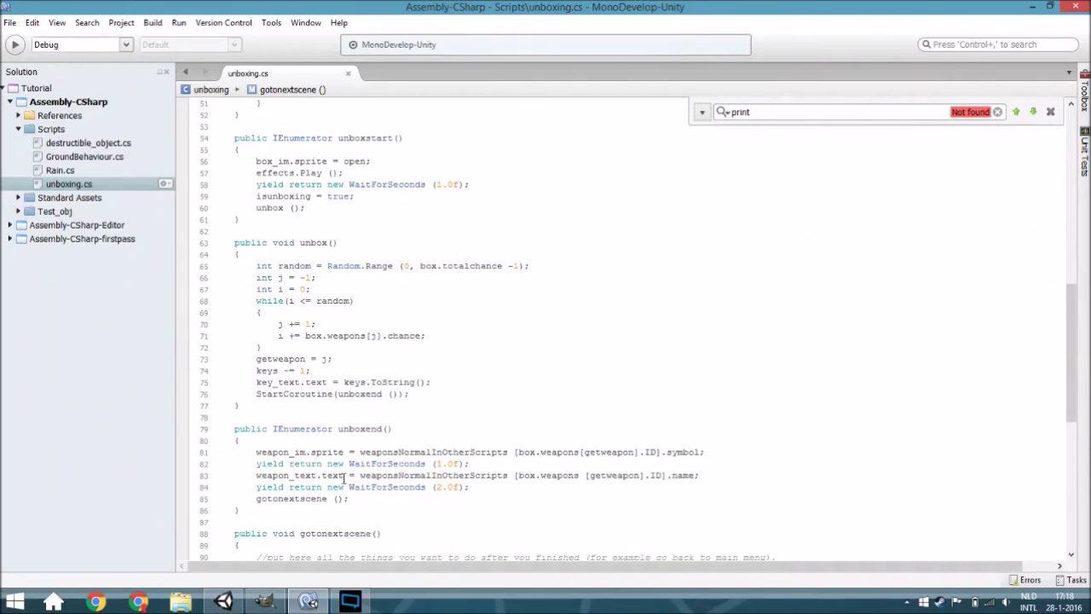
scroll(349, 474, up, 10)
scroll(316, 363, down, 11)
scroll(336, 393, down, 6)
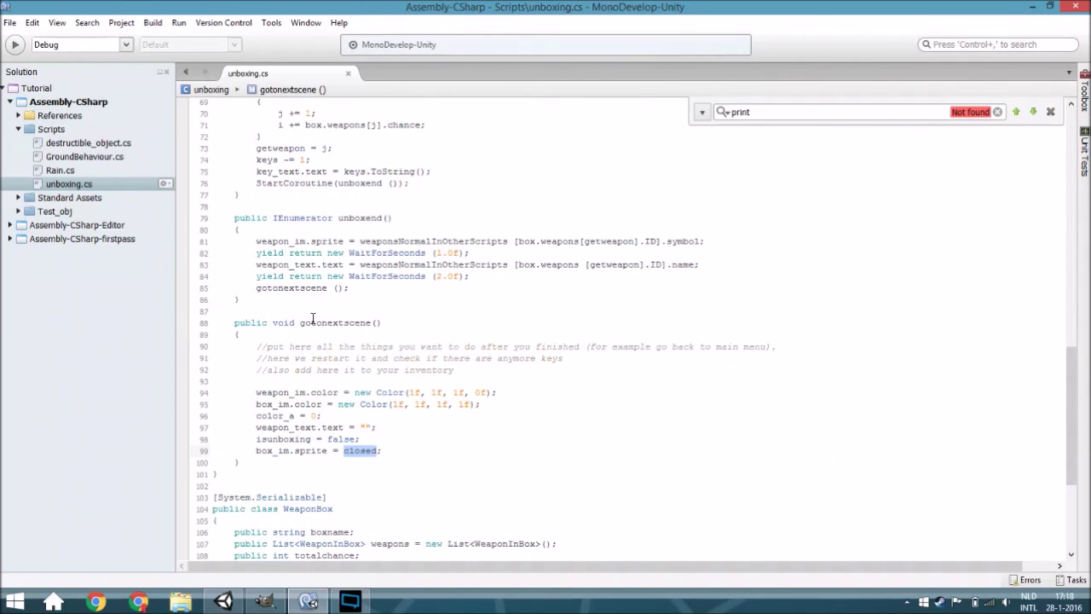
scroll(314, 318, down, 2)
scroll(314, 318, up, 2)
scroll(313, 319, up, 4)
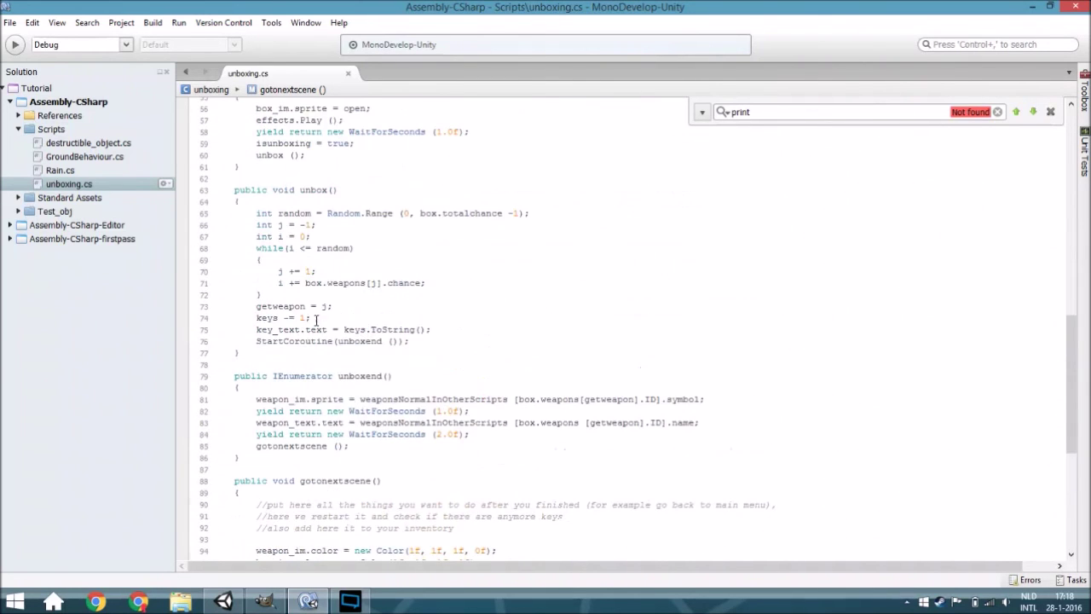
click(256, 227)
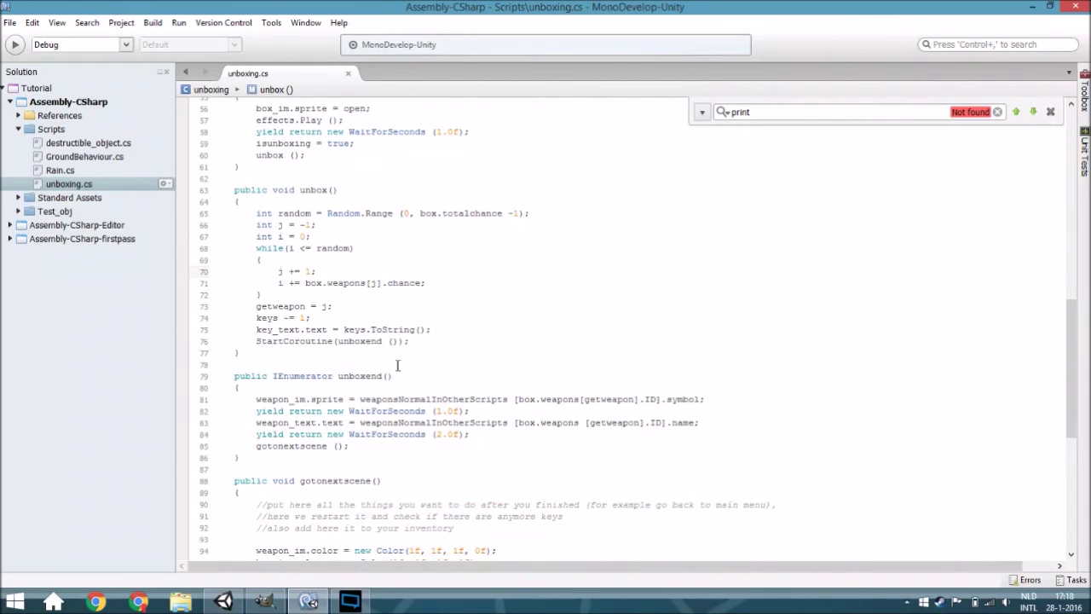
Compare the open and closed chest images in GIMP, then go back to Unity
click(266, 601)
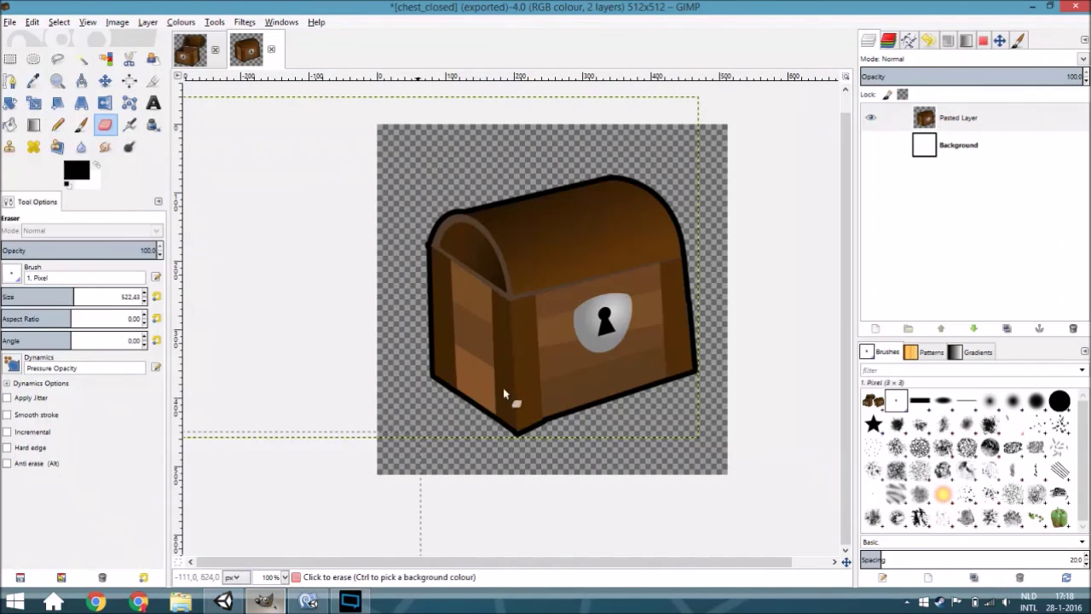
click(200, 58)
click(244, 60)
click(196, 55)
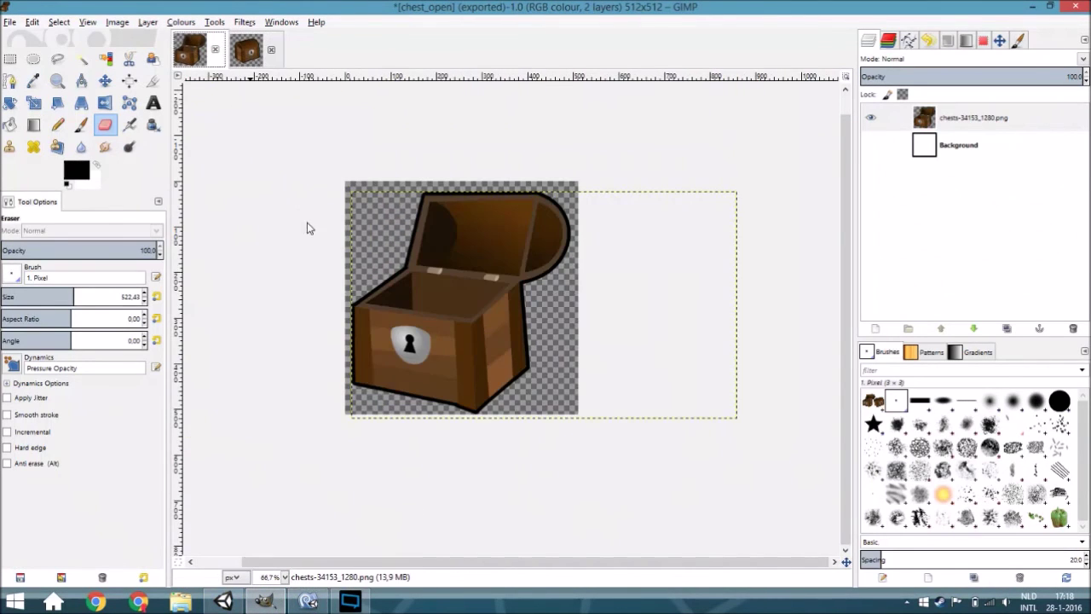
click(223, 601)
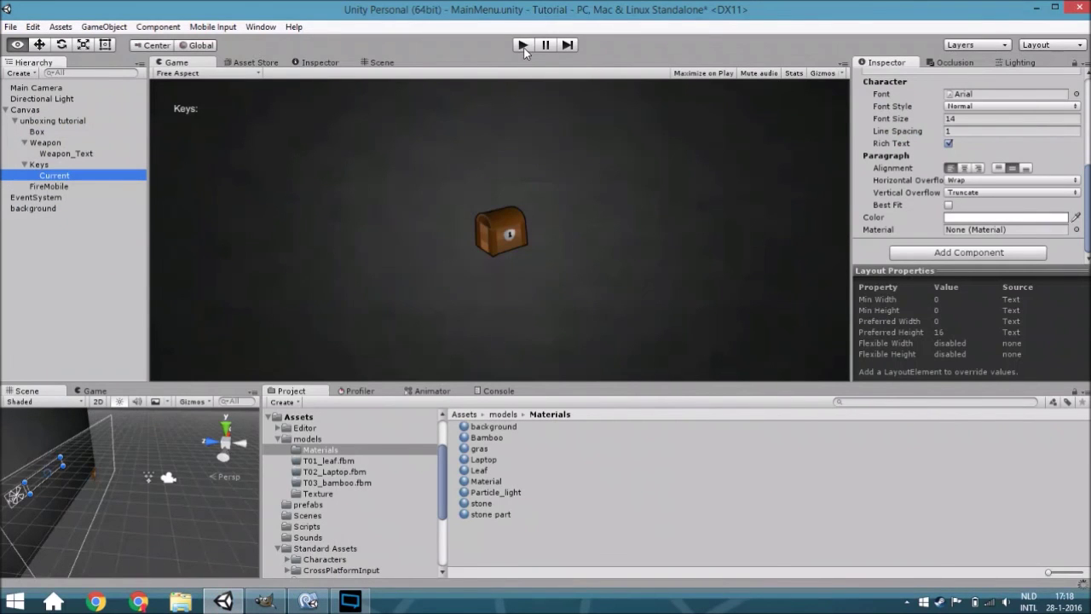
Play the scene and click the chest in the Game view to unbox a weapon
click(523, 47)
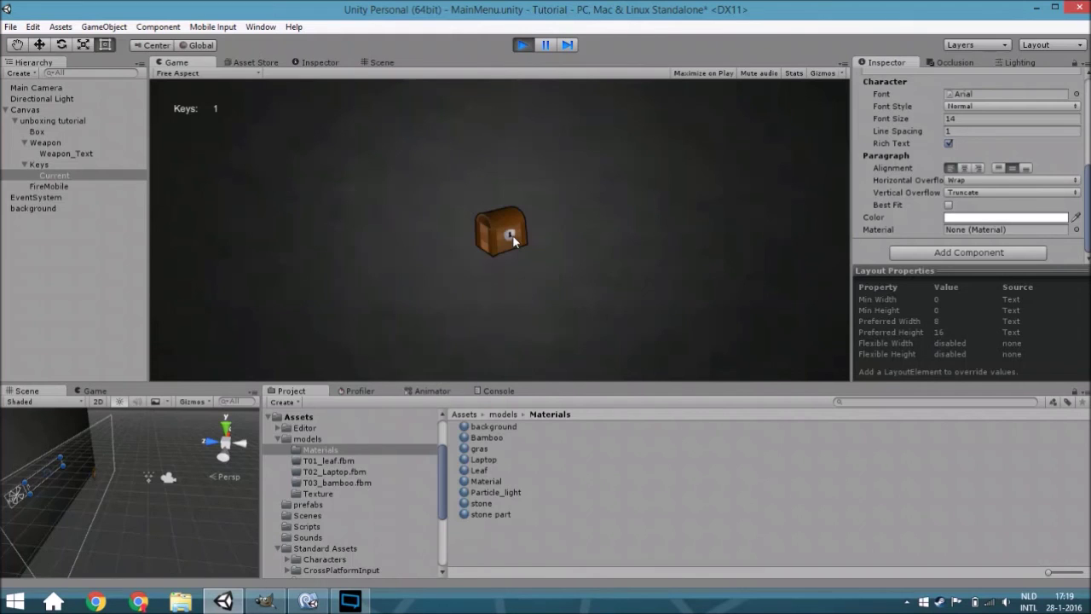
click(511, 239)
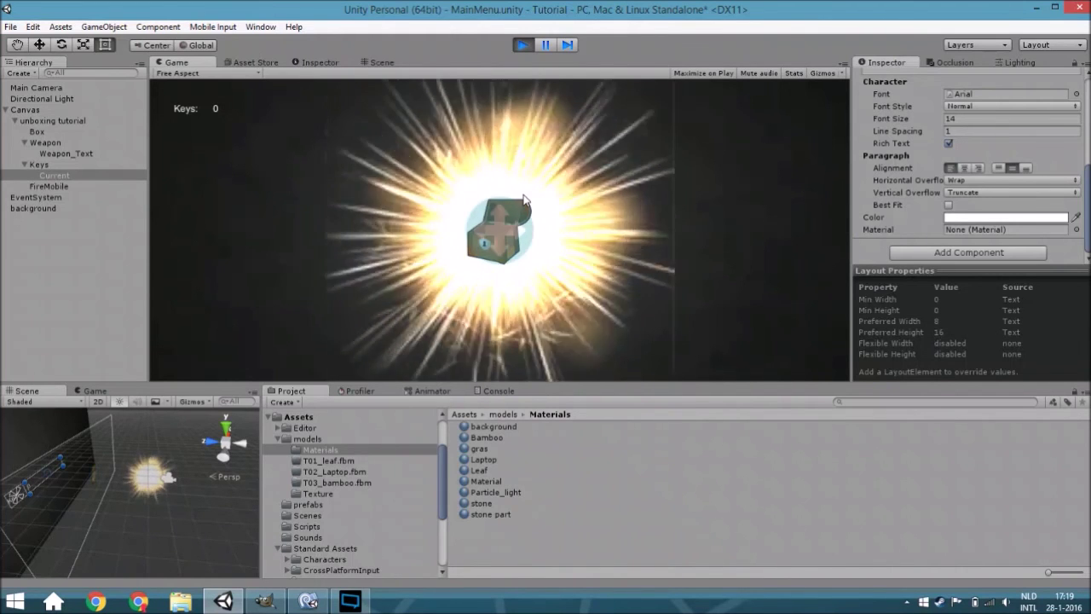